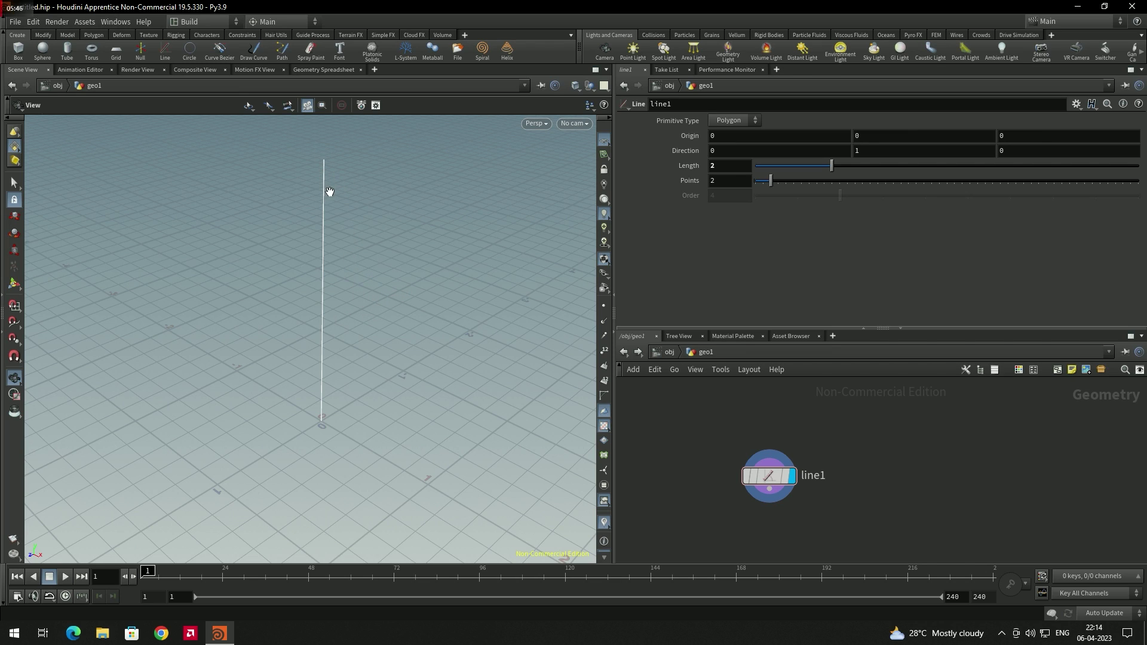
- Add a Sweep node below line1, wire the line into its first input and display it
{"action": "left_click_drag", "start_coordinate": [775, 474], "coordinate": [769, 438]}
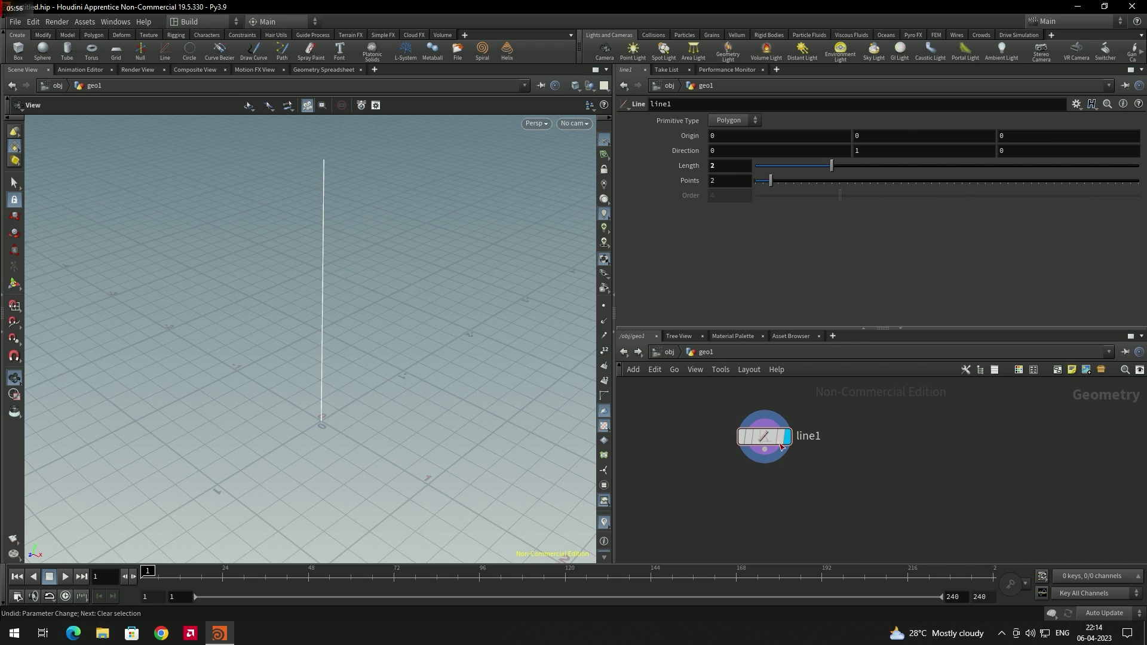
{"action": "key", "text": "Tab"}
{"action": "type", "text": "sw"}
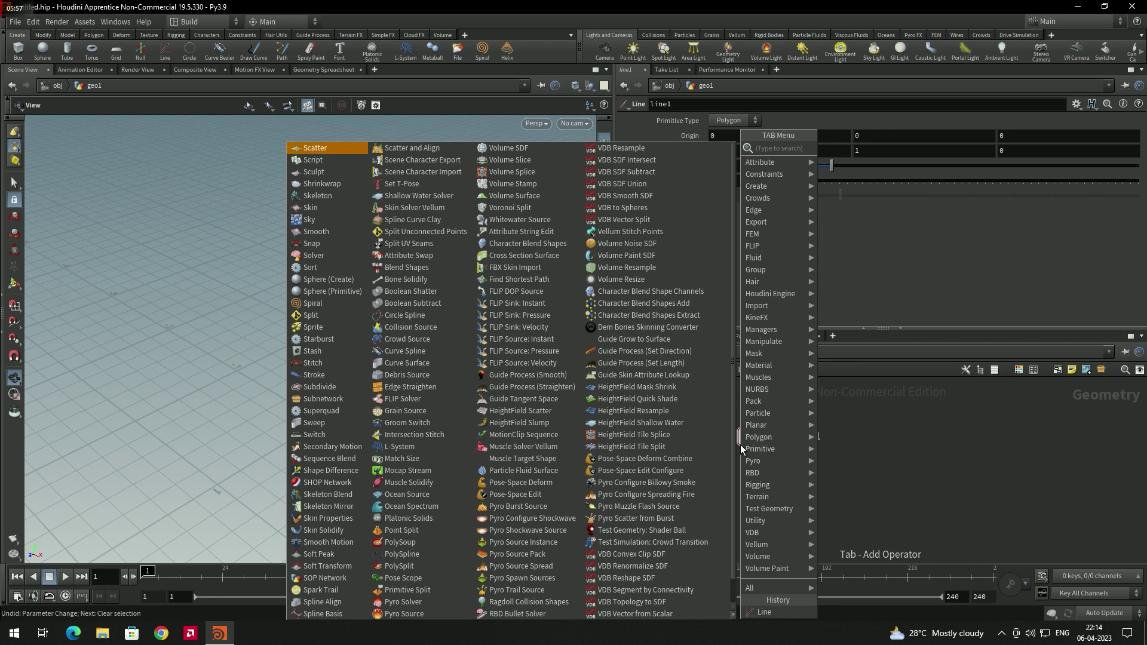
{"action": "key", "text": "Escape"}
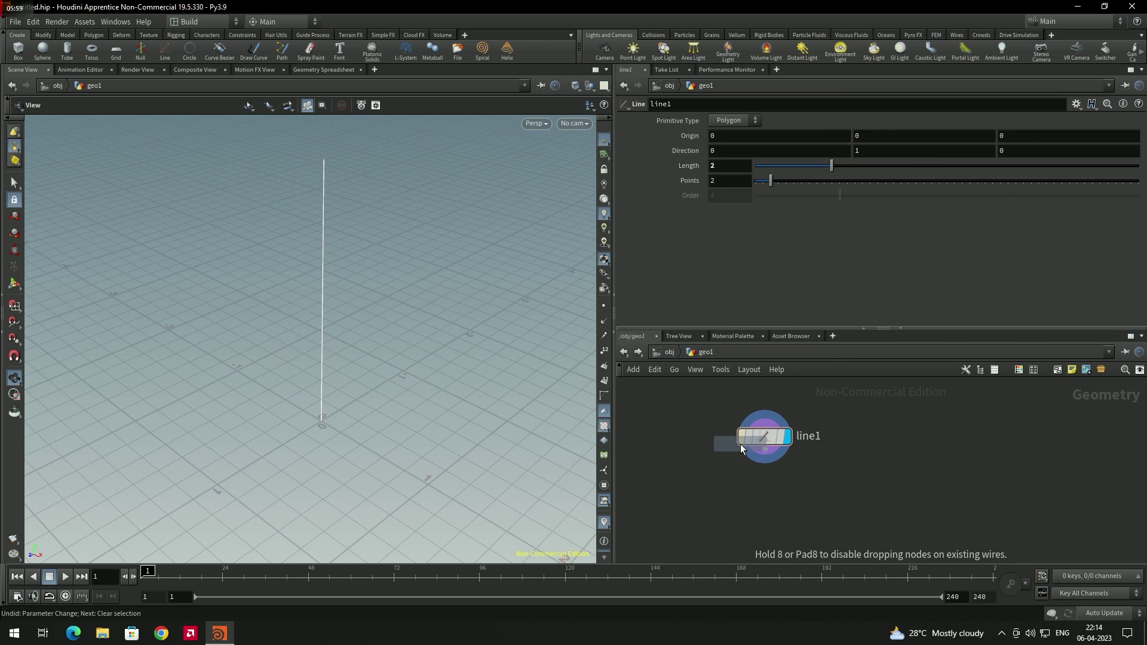
{"action": "left_click", "coordinate": [766, 507]}
{"action": "left_click_drag", "start_coordinate": [754, 493], "coordinate": [758, 487]}
{"action": "left_click", "coordinate": [756, 495]}
{"action": "key", "text": "r"}
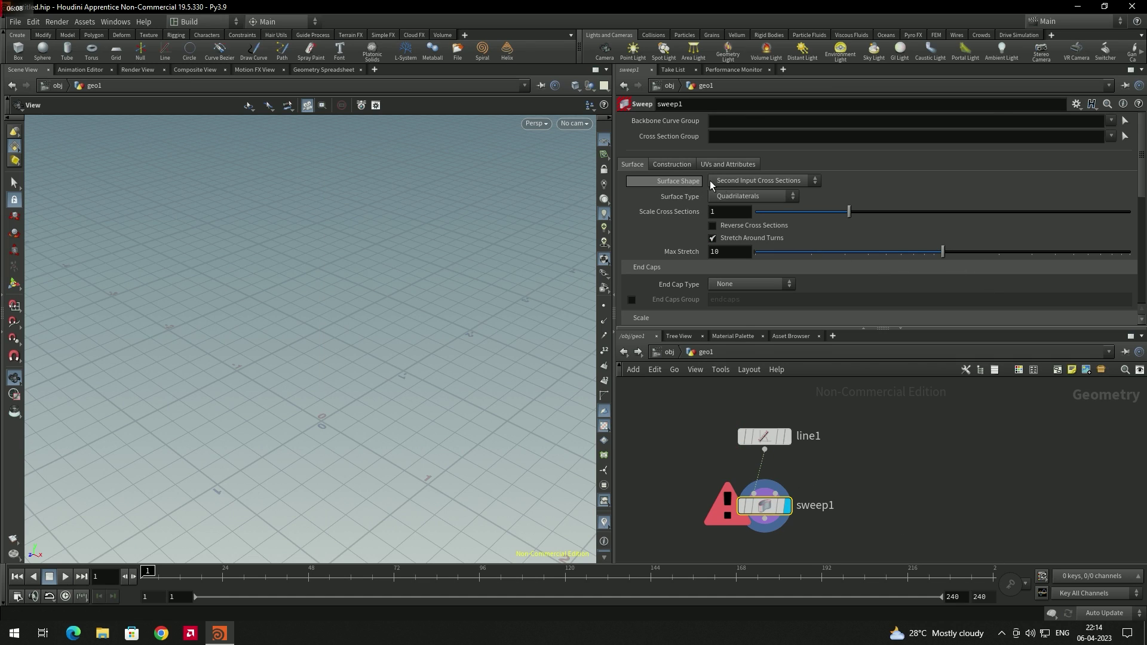
- Set the sweep's surface shape to Ribbon
{"action": "left_click", "coordinate": [732, 182]}
{"action": "left_click", "coordinate": [737, 230]}
{"action": "left_click_drag", "start_coordinate": [395, 415], "coordinate": [470, 397]}
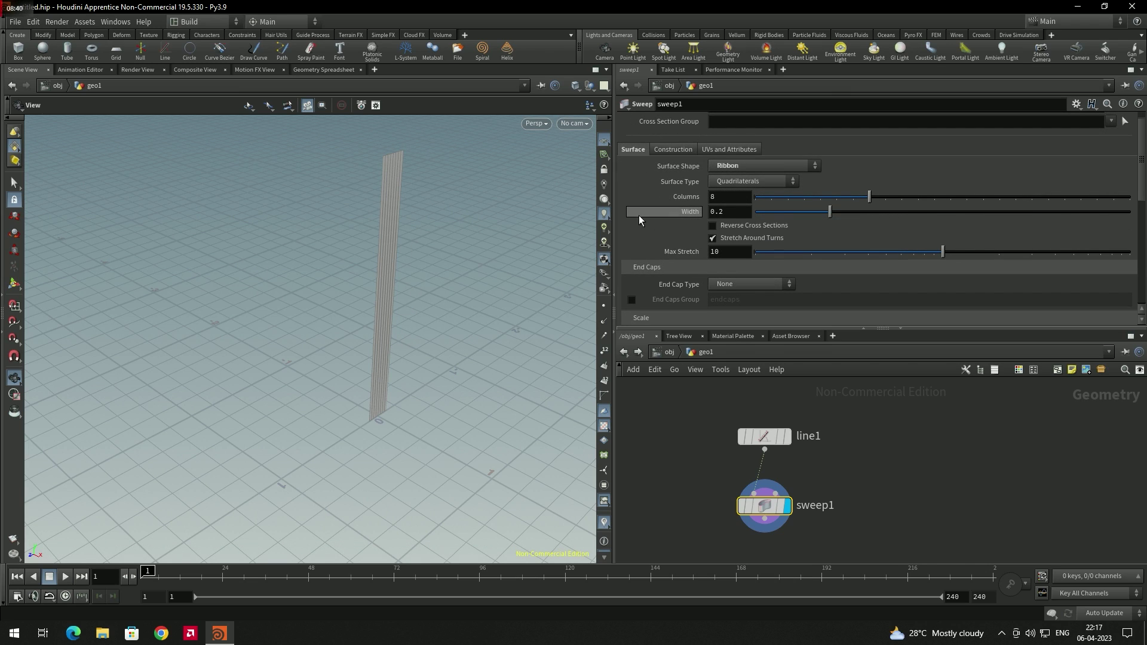
- Enable Apply Scale Along Curve on the sweep and lower the scale ramp's end point value to about 0.043
{"action": "scroll", "coordinate": [655, 223], "scroll_direction": "down", "scroll_amount": 3}
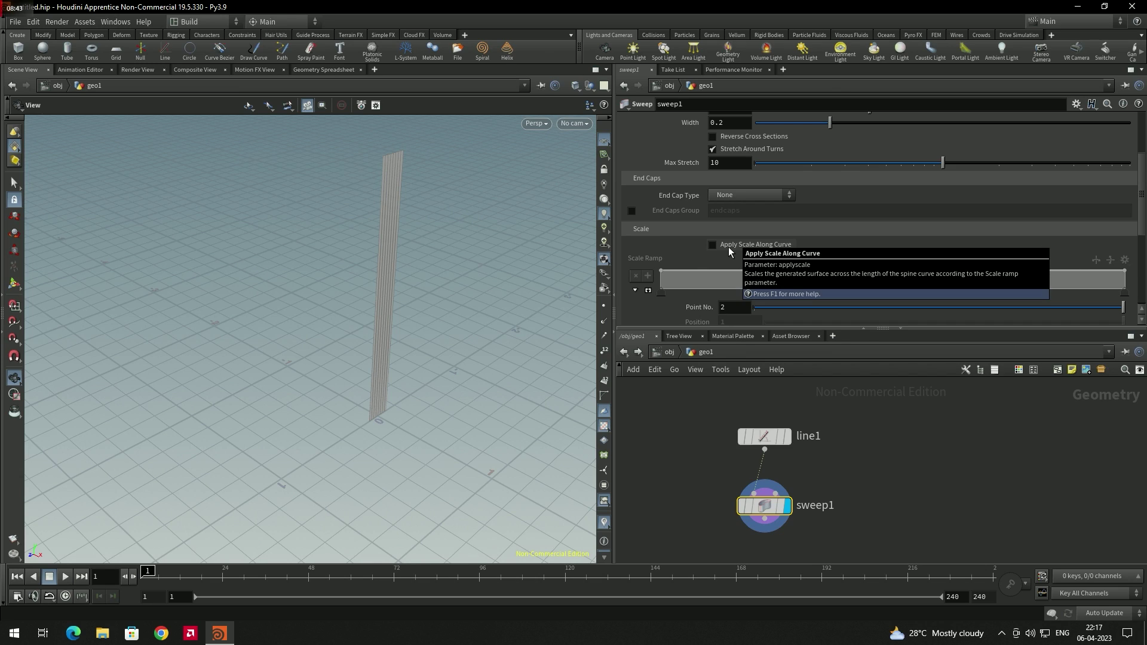
{"action": "left_click", "coordinate": [729, 247]}
{"action": "scroll", "coordinate": [693, 253], "scroll_direction": "down", "scroll_amount": 2}
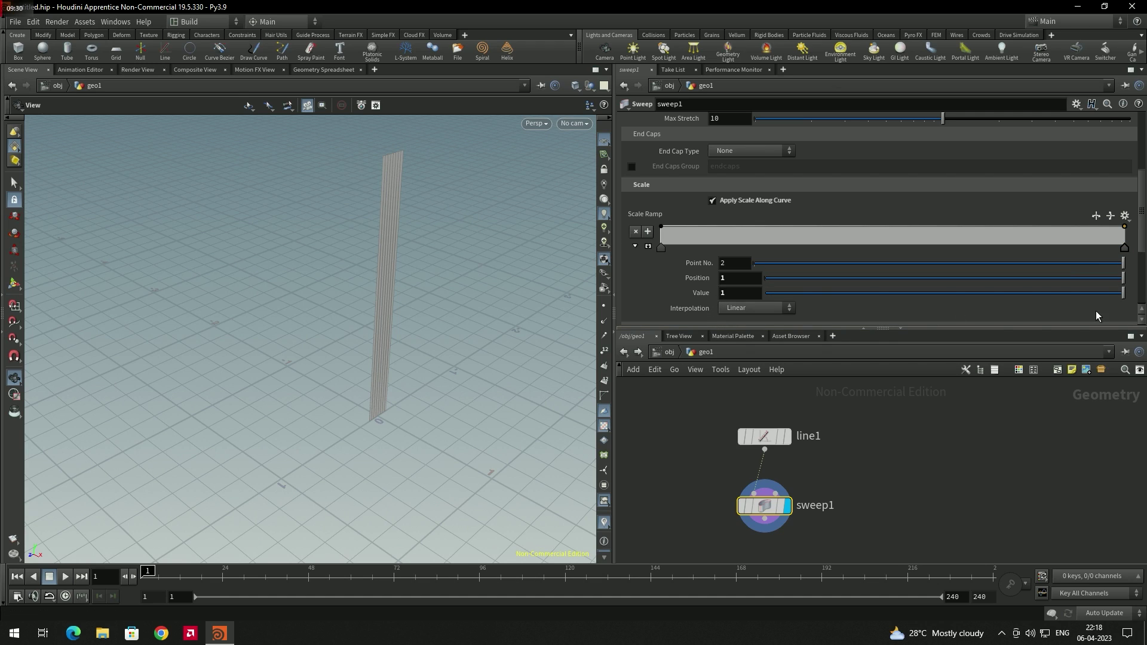
{"action": "left_click_drag", "start_coordinate": [1124, 297], "coordinate": [842, 332]}
{"action": "middle_click_drag", "start_coordinate": [385, 278], "coordinate": [404, 328]}
{"action": "mouse_move", "coordinate": [445, 272]}
{"action": "middle_mouse_down"}
{"action": "mouse_move", "coordinate": [460, 271]}
{"action": "mouse_move", "coordinate": [431, 281]}
{"action": "middle_mouse_up"}
{"action": "left_click_drag", "start_coordinate": [841, 293], "coordinate": [781, 295]}
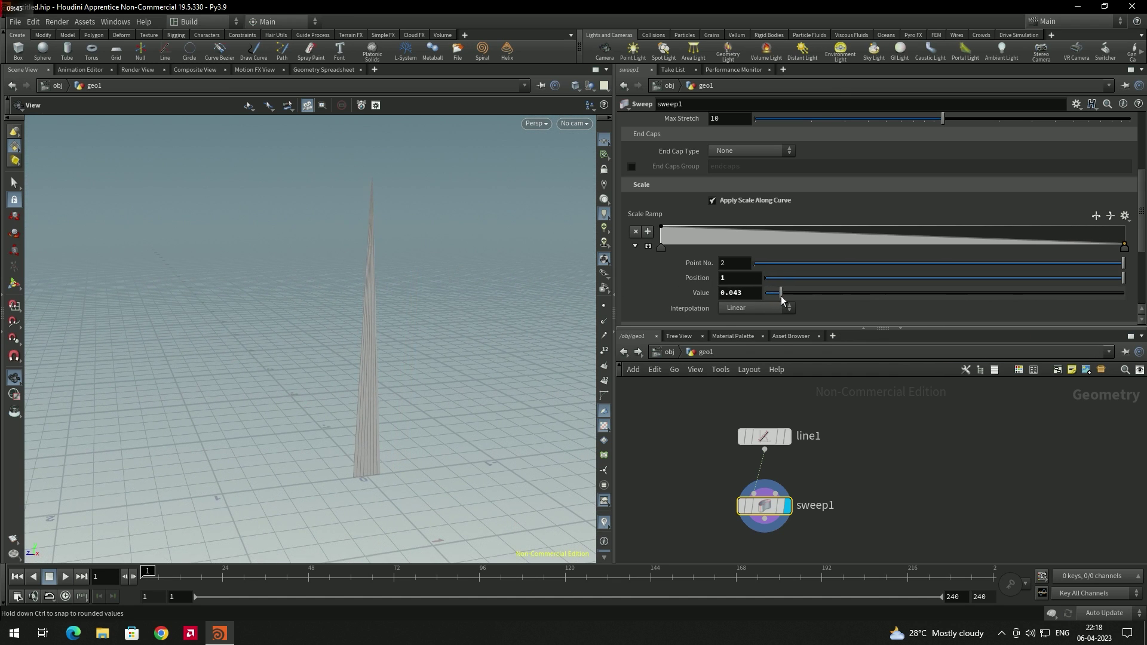
- Set the interpolation of the scale ramp's first and last points to B-Spline
{"action": "scroll", "coordinate": [684, 274], "scroll_direction": "up", "scroll_amount": 2}
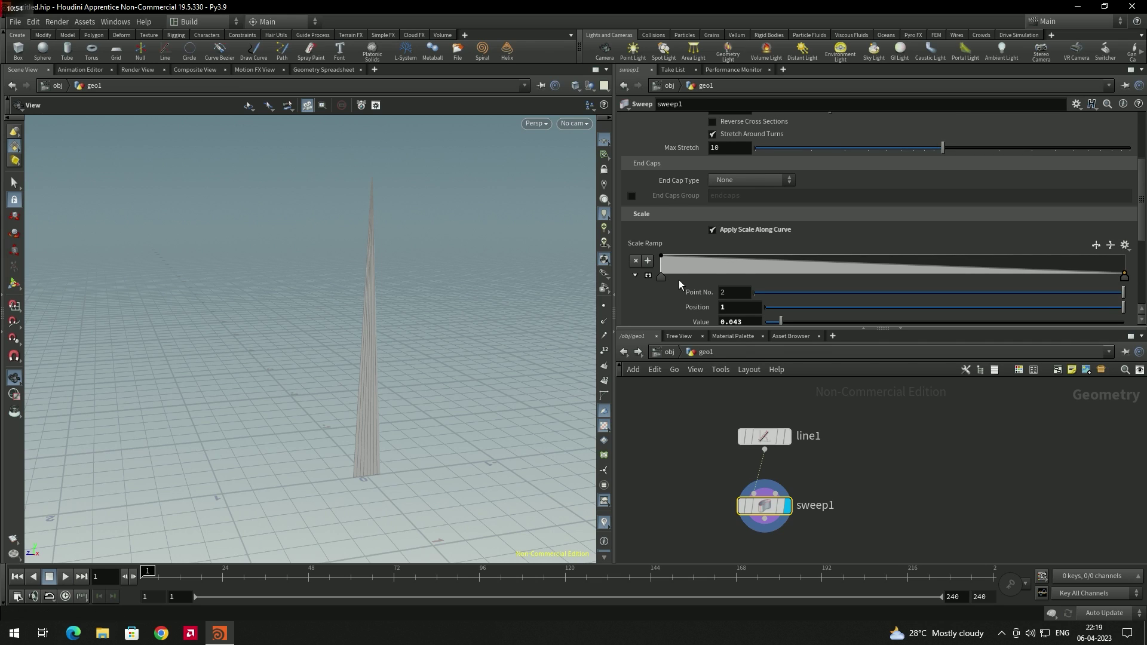
{"action": "left_click", "coordinate": [661, 278]}
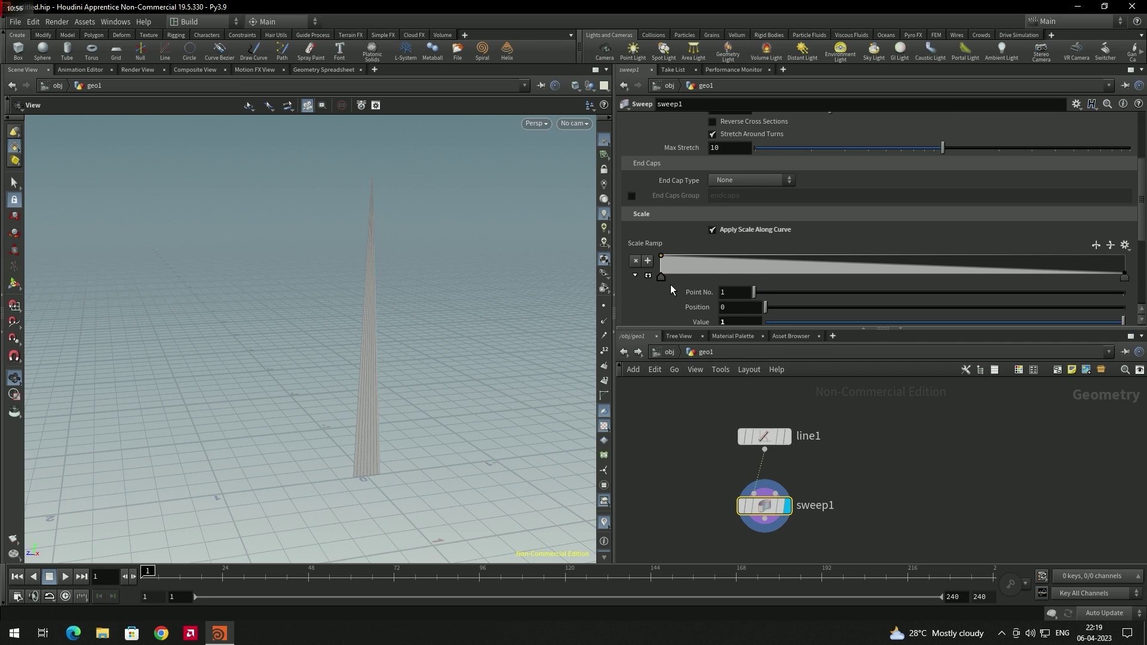
{"action": "scroll", "coordinate": [671, 284], "scroll_direction": "down", "scroll_amount": 2}
{"action": "left_click", "coordinate": [734, 308]}
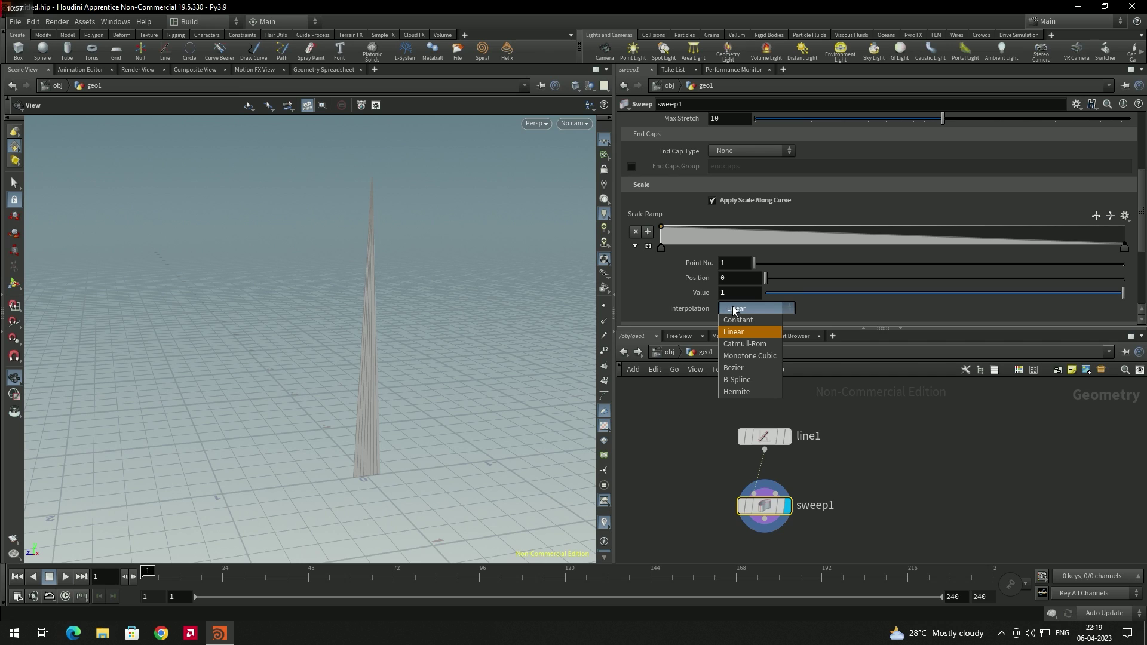
{"action": "left_click", "coordinate": [744, 380]}
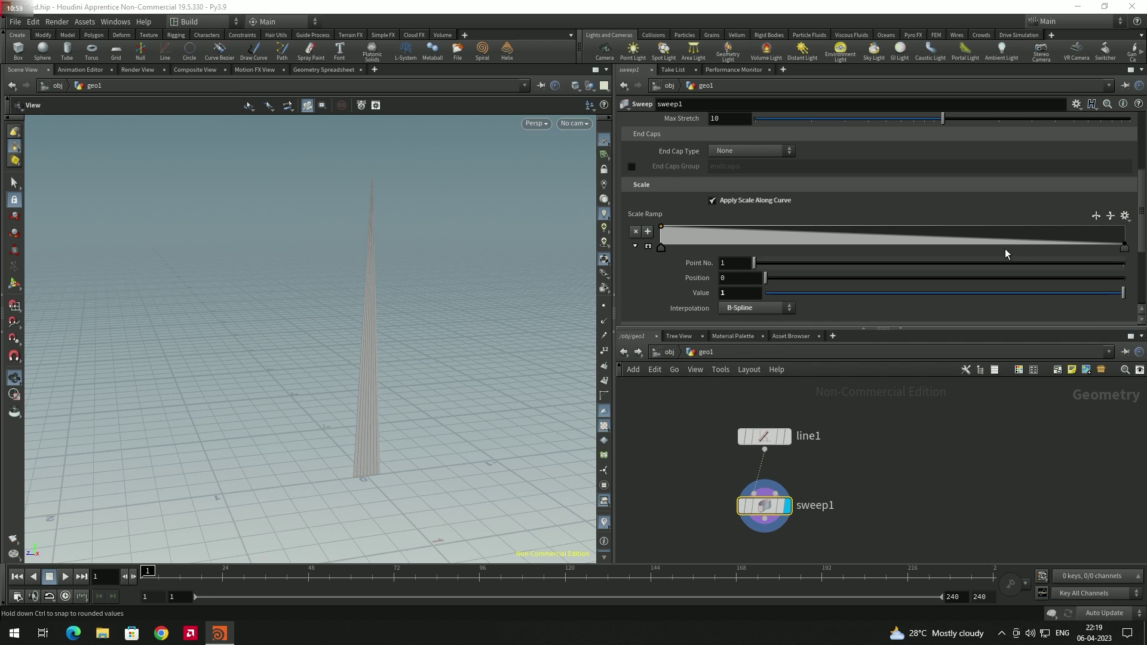
{"action": "left_click", "coordinate": [1125, 246]}
{"action": "left_click", "coordinate": [776, 311]}
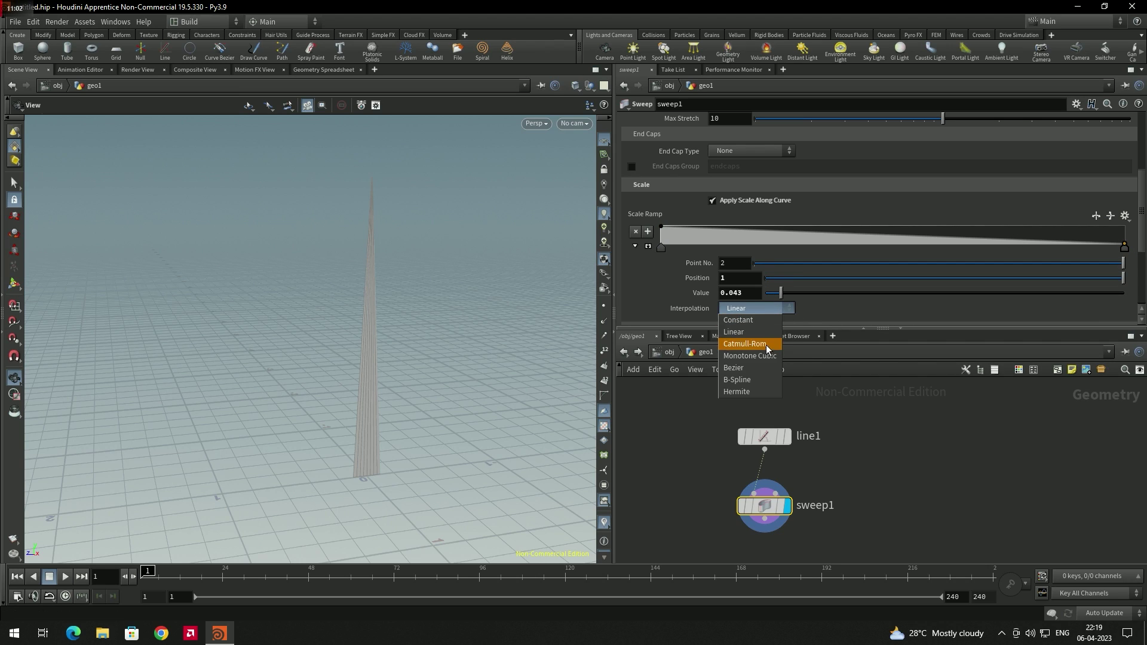
{"action": "left_click", "coordinate": [757, 381]}
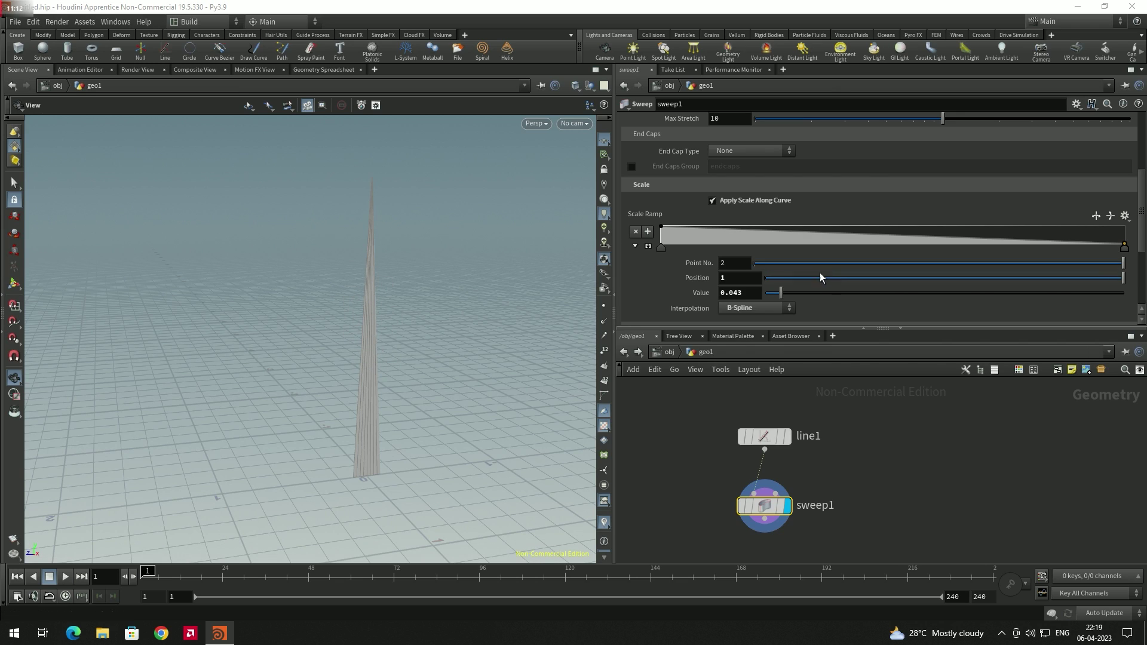
- Add two scale ramp points, at about position 0.27 with value 0.47 and position 0.63 with value 1
{"action": "left_click", "coordinate": [790, 234]}
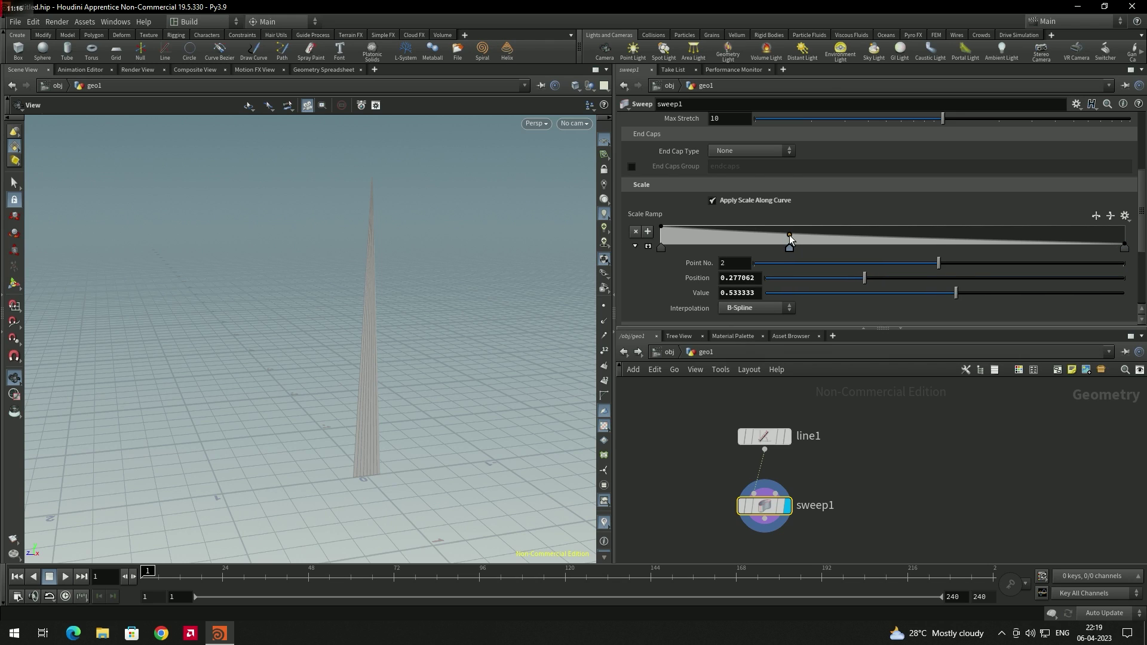
{"action": "left_click", "coordinate": [957, 238]}
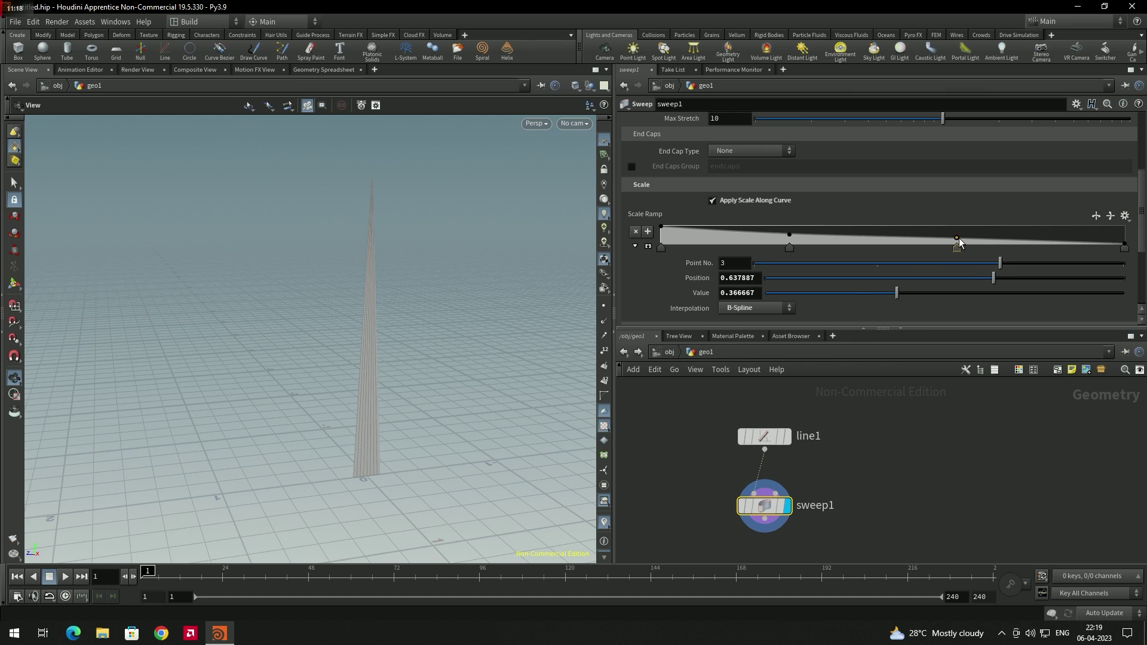
{"action": "left_click_drag", "start_coordinate": [956, 236], "coordinate": [953, 226]}
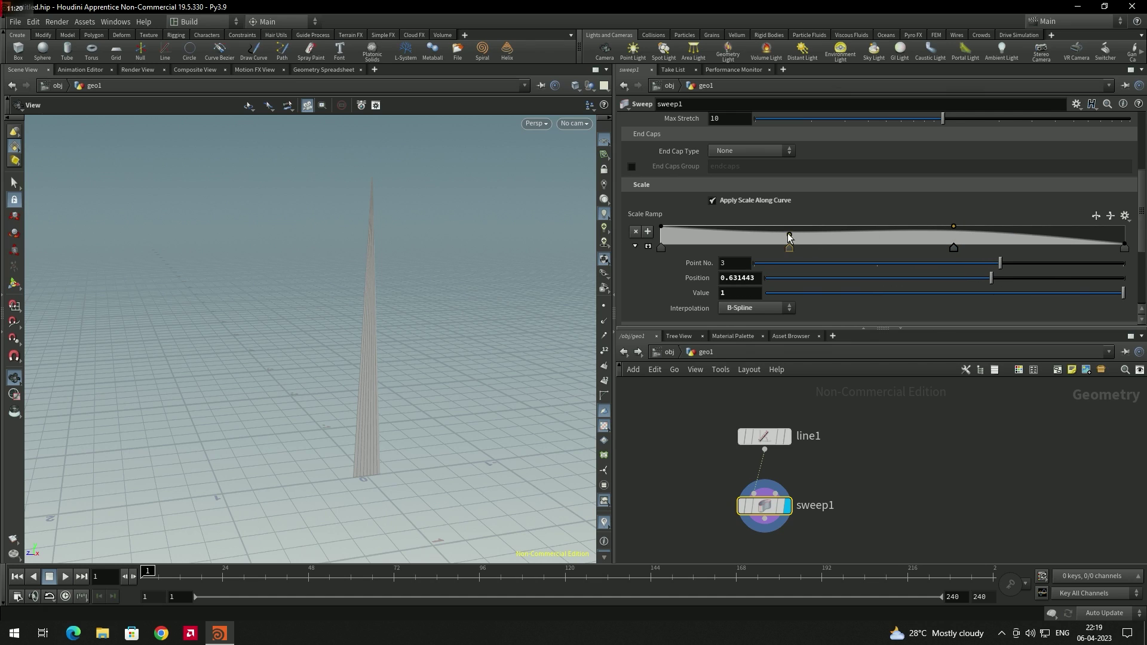
{"action": "left_click_drag", "start_coordinate": [789, 236], "coordinate": [787, 237]}
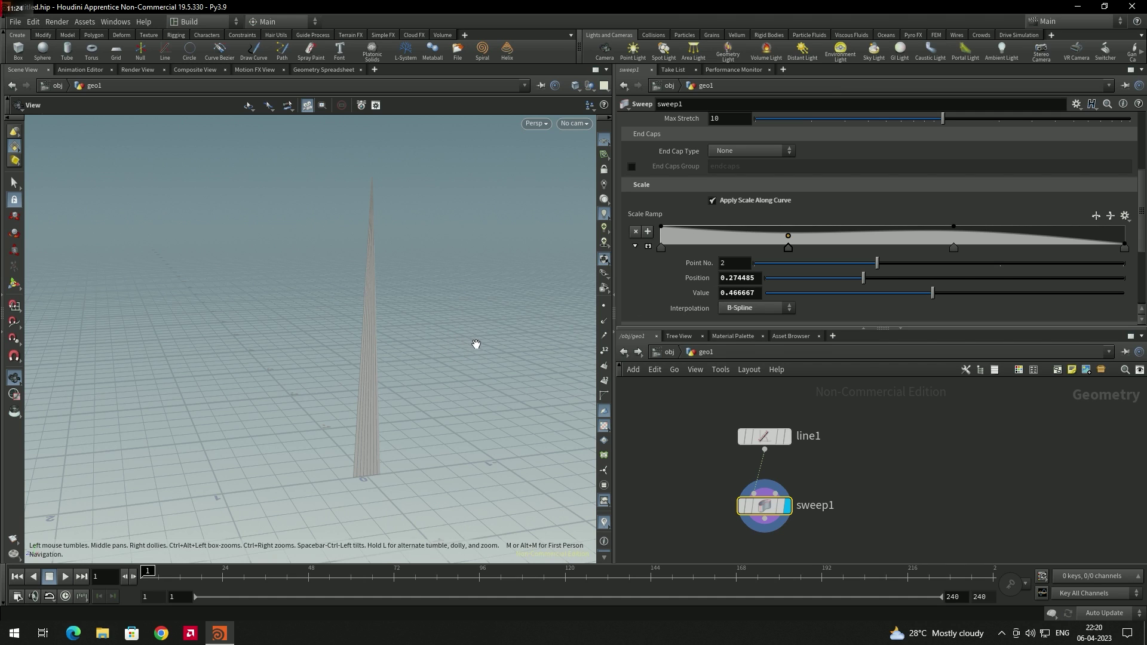
- Compare the displayed line1 and sweep1 geometry, and set line1's number of points to 8 with the sweep displayed
{"action": "middle_click_drag", "start_coordinate": [474, 343], "coordinate": [511, 360]}
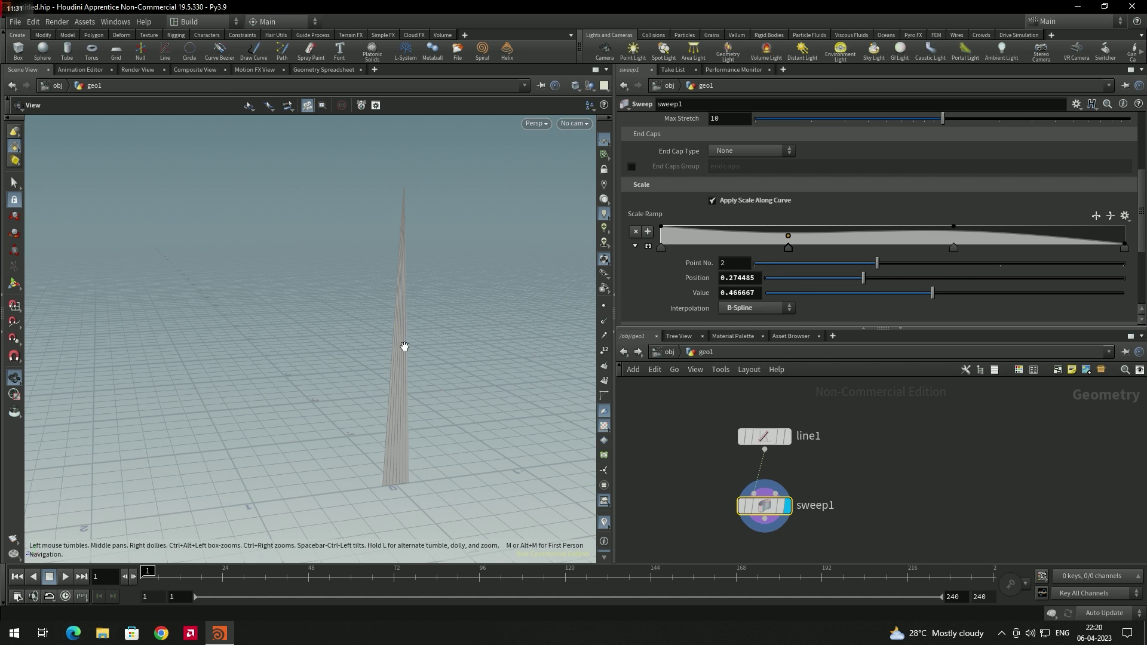
{"action": "scroll", "coordinate": [405, 340], "scroll_direction": "up", "scroll_amount": 10}
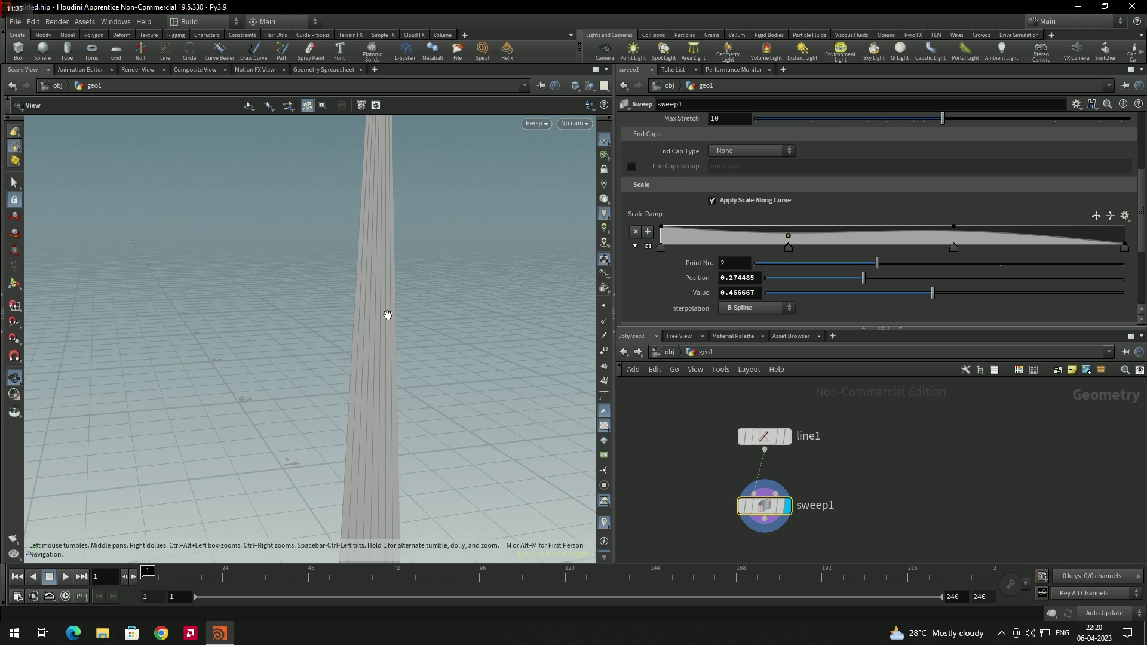
{"action": "left_click_drag", "start_coordinate": [379, 259], "coordinate": [429, 350]}
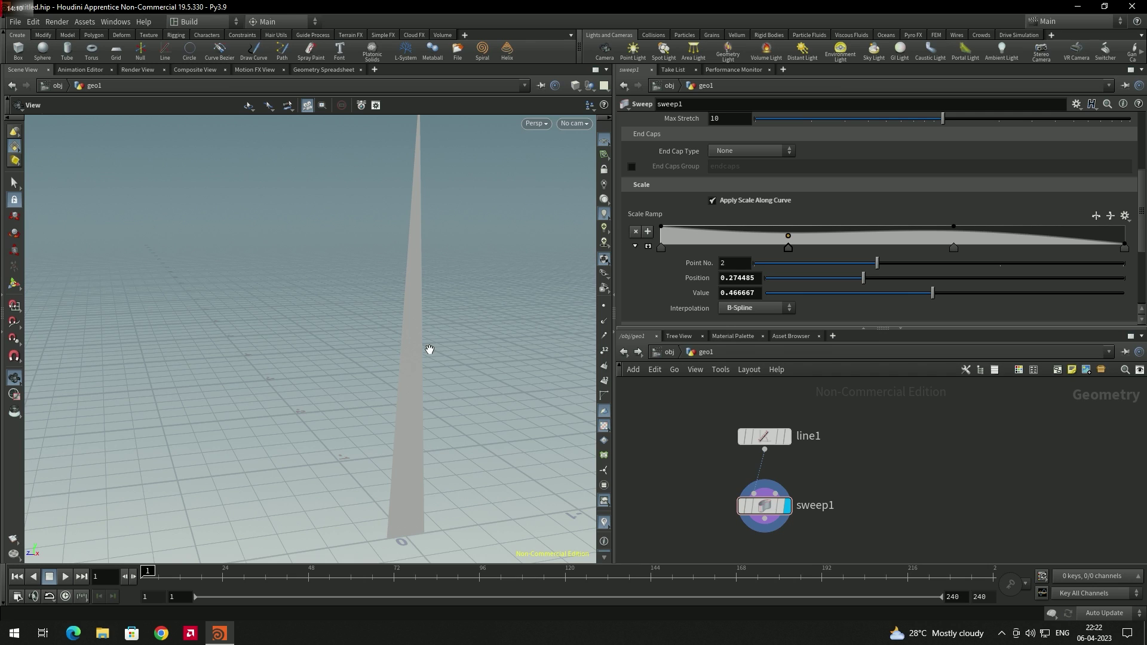
{"action": "left_click", "coordinate": [771, 438]}
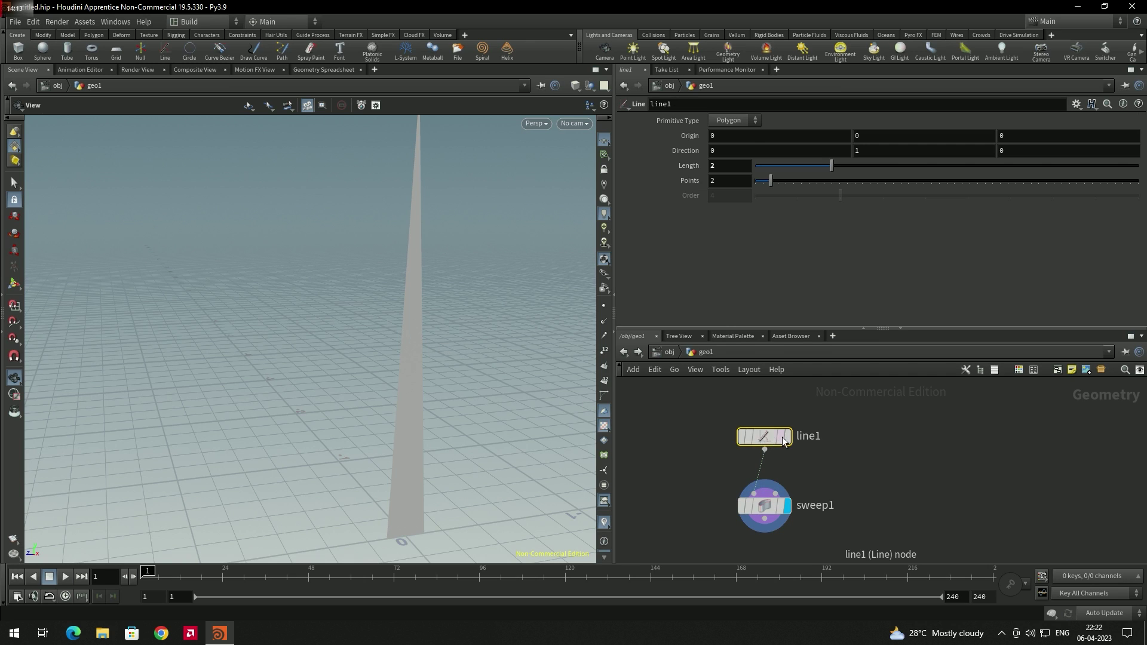
{"action": "key", "text": "r"}
{"action": "left_click_drag", "start_coordinate": [484, 353], "coordinate": [526, 338]}
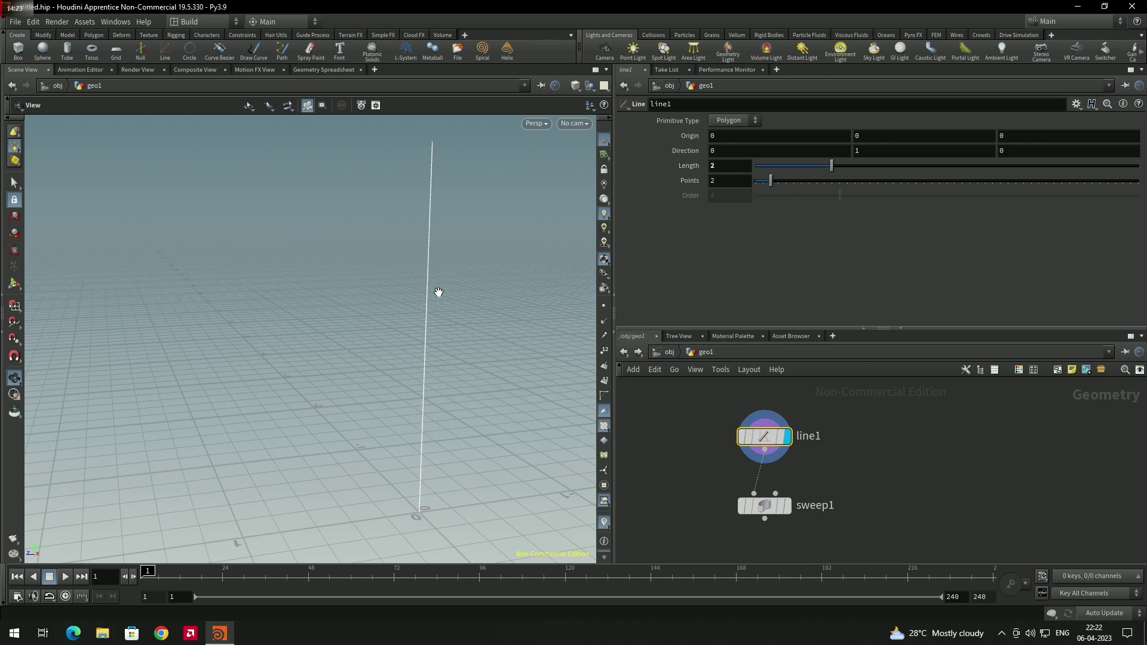
{"action": "left_click", "coordinate": [787, 506]}
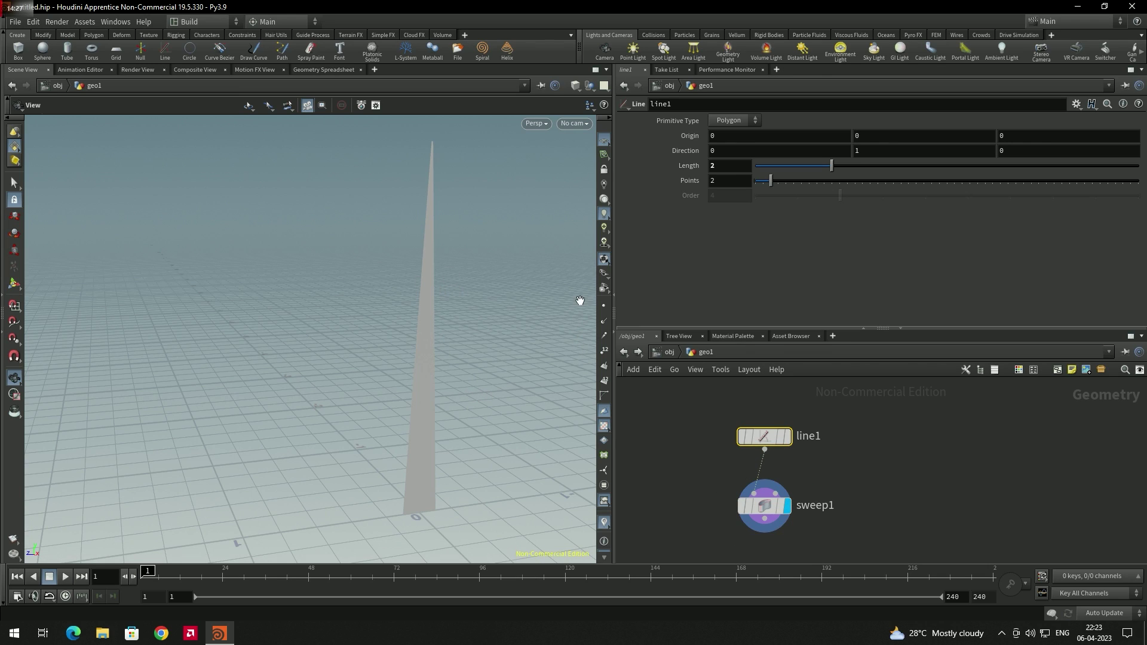
{"action": "left_click_drag", "start_coordinate": [771, 181], "coordinate": [784, 189]}
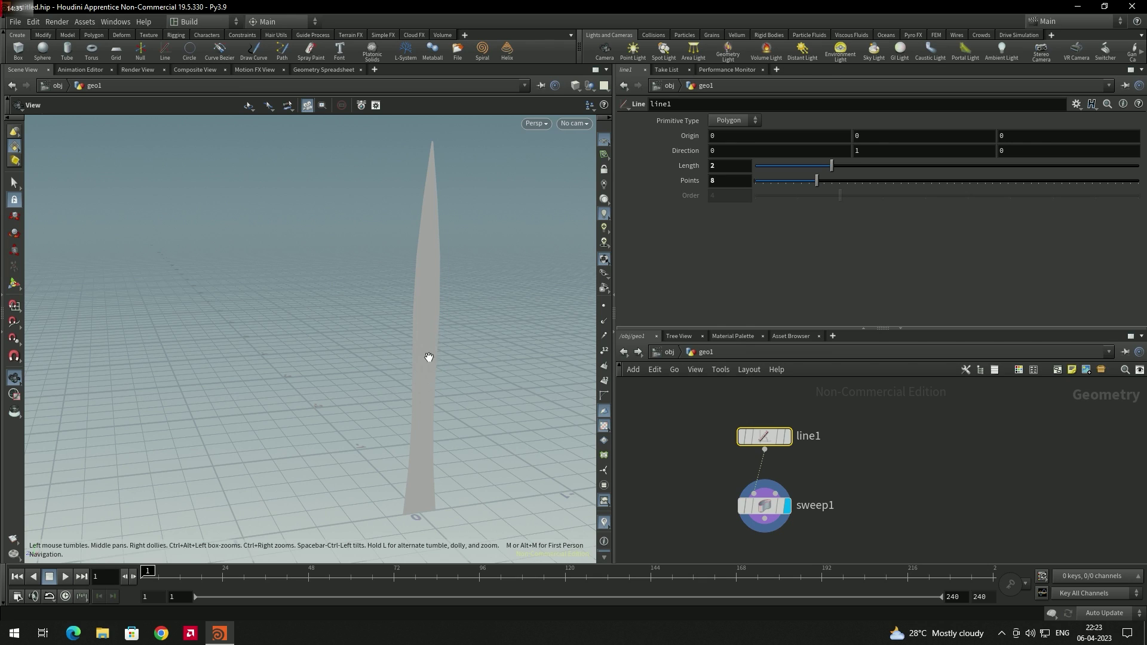
- Reshape sweep1's scale ramp, setting the first point to about 0.43, the second to about 0.67 and raising the third to the maximum
{"action": "left_click", "coordinate": [766, 511]}
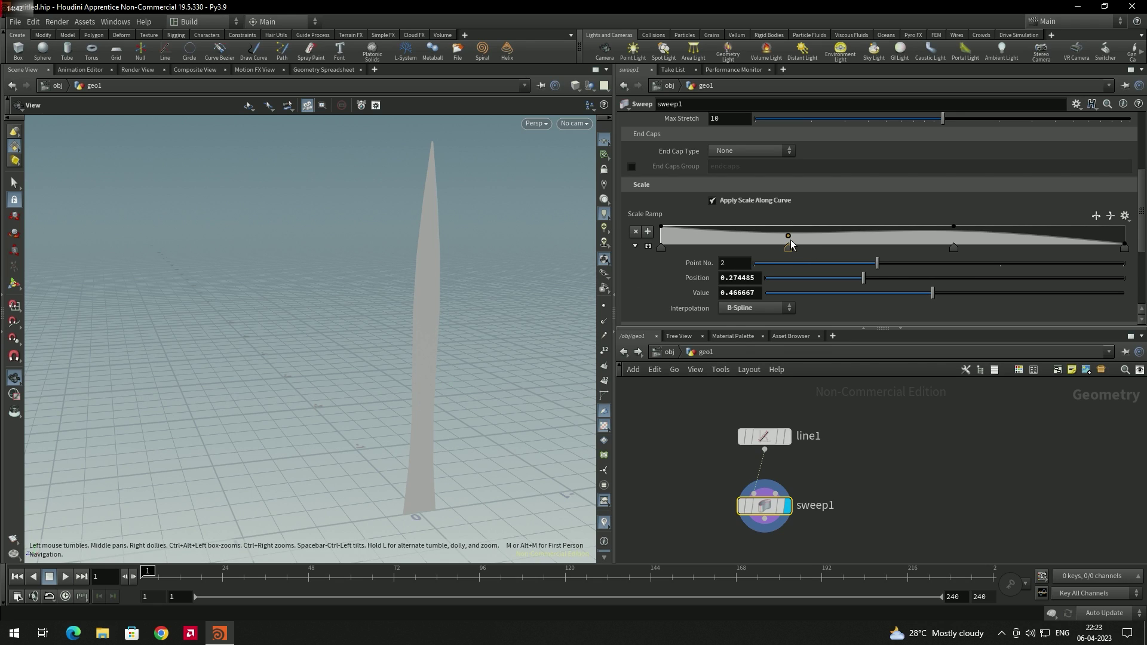
{"action": "left_click_drag", "start_coordinate": [788, 236], "coordinate": [787, 235]}
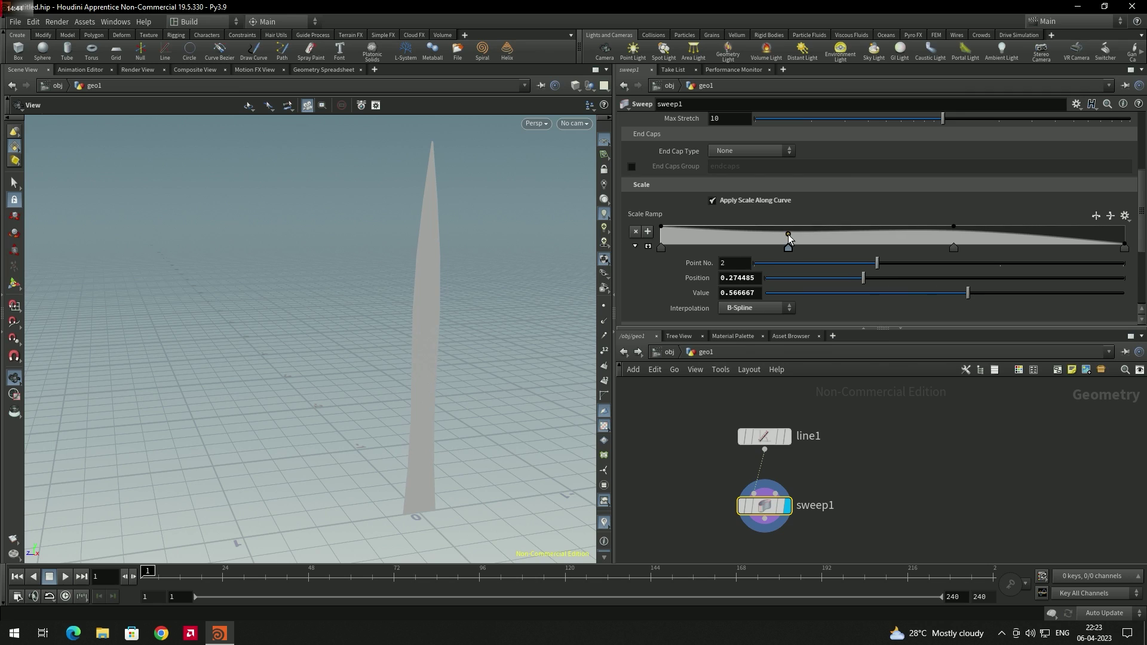
{"action": "left_click", "coordinate": [956, 232]}
{"action": "left_click_drag", "start_coordinate": [953, 227], "coordinate": [953, 235]}
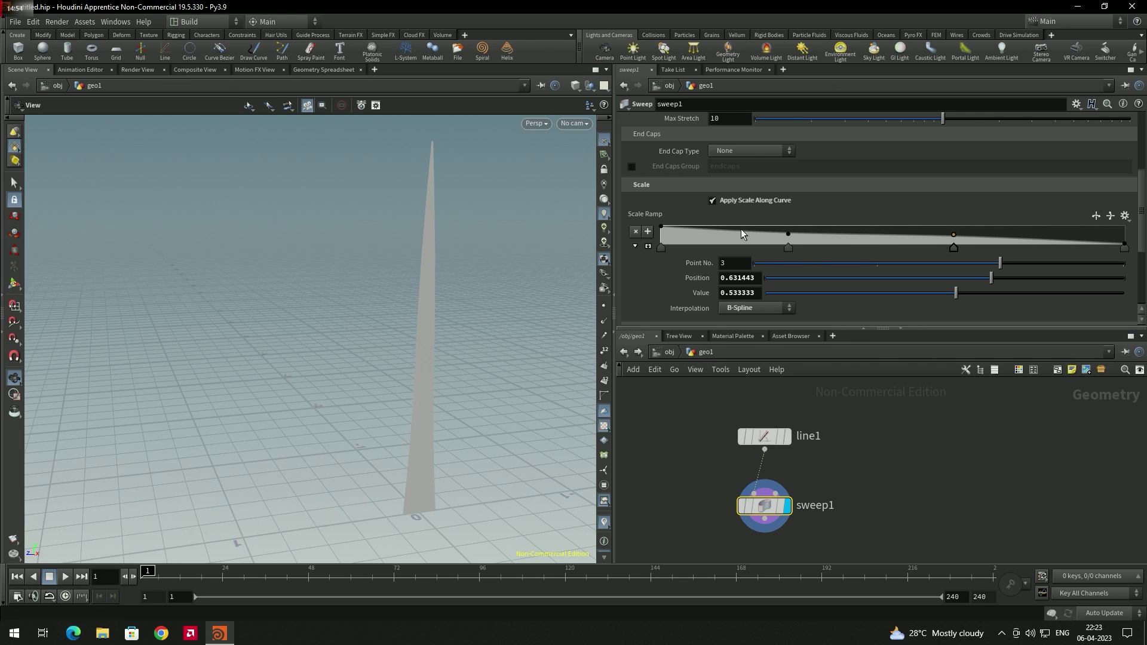
{"action": "left_click", "coordinate": [662, 232]}
{"action": "left_click_drag", "start_coordinate": [662, 232], "coordinate": [662, 237]}
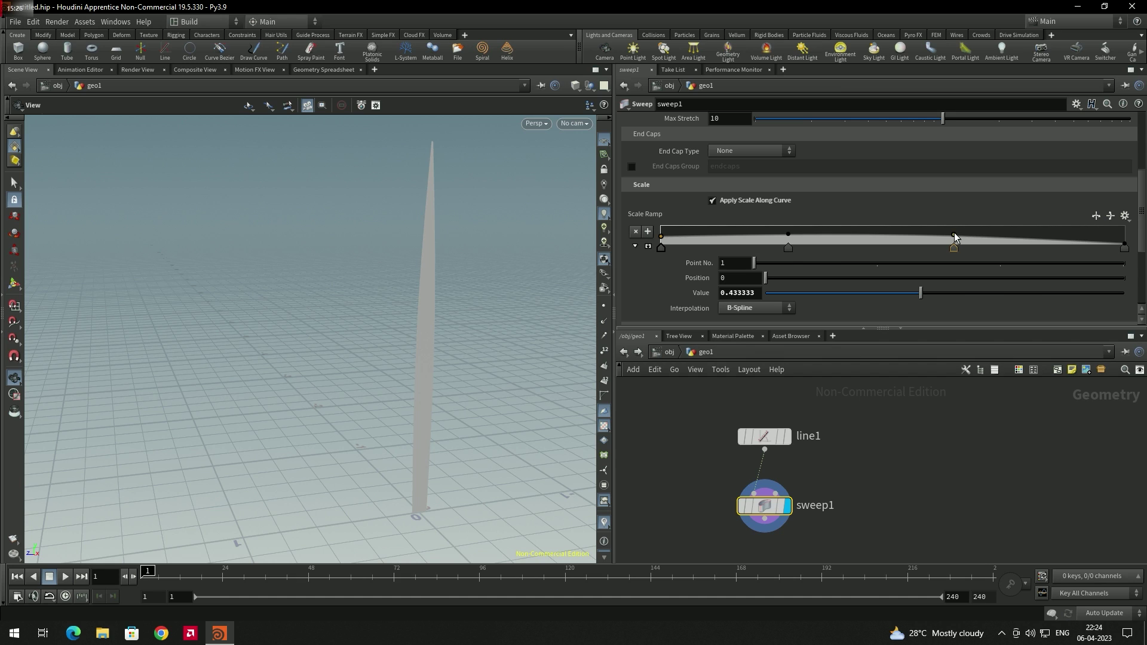
{"action": "left_click_drag", "start_coordinate": [955, 233], "coordinate": [952, 225]}
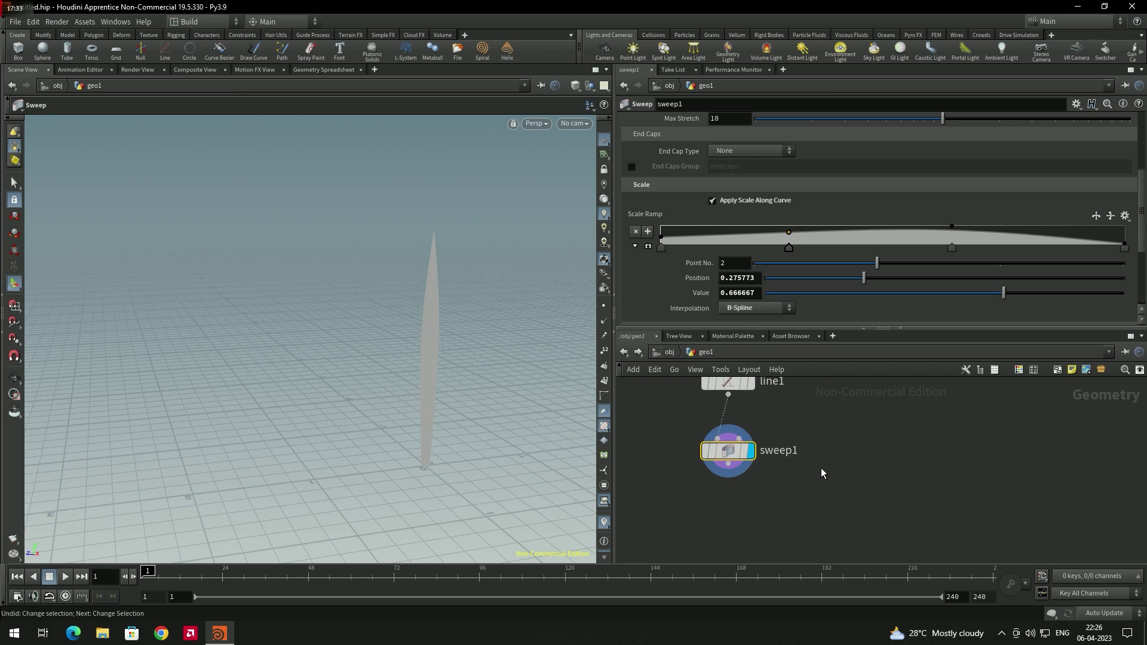
- Add a Bend node below sweep1, wire the sweep's output into its first input and display it
{"action": "key", "text": "Tab"}
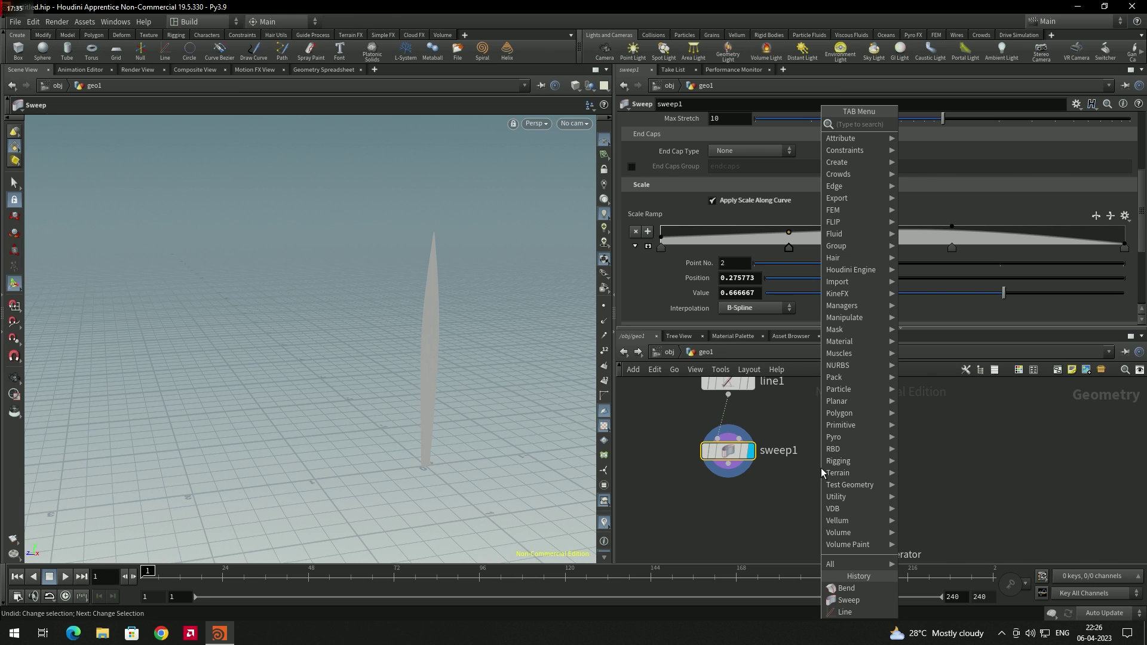
{"action": "type", "text": "mirror"}
{"action": "key", "text": "Return"}
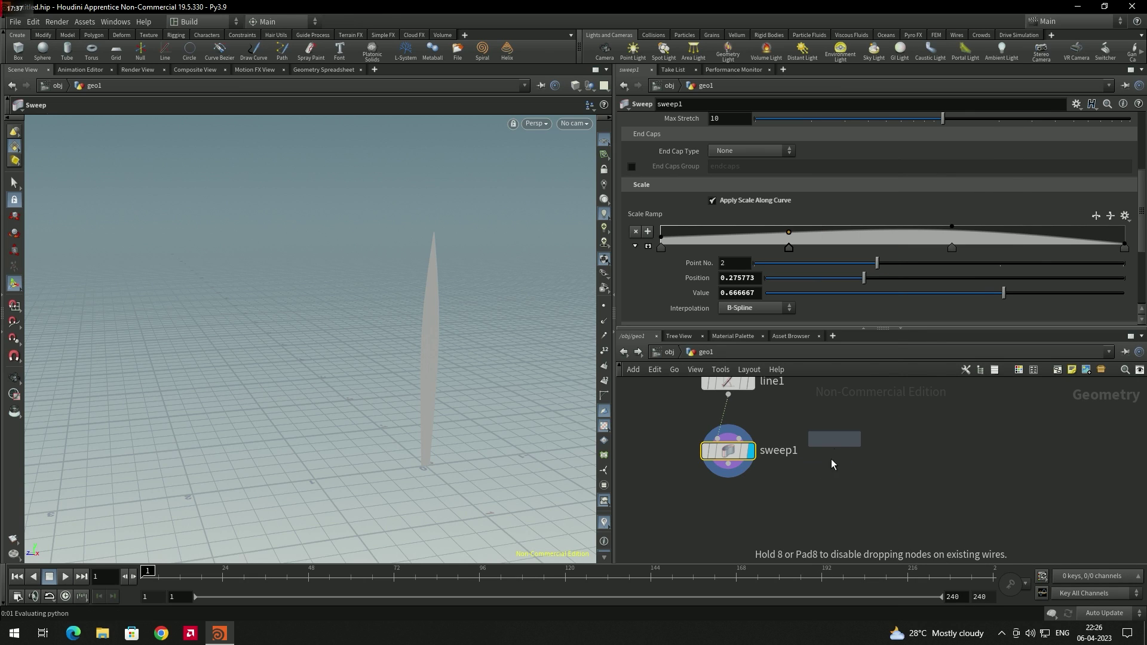
{"action": "left_click", "coordinate": [711, 527]}
{"action": "left_click_drag", "start_coordinate": [729, 467], "coordinate": [701, 514]}
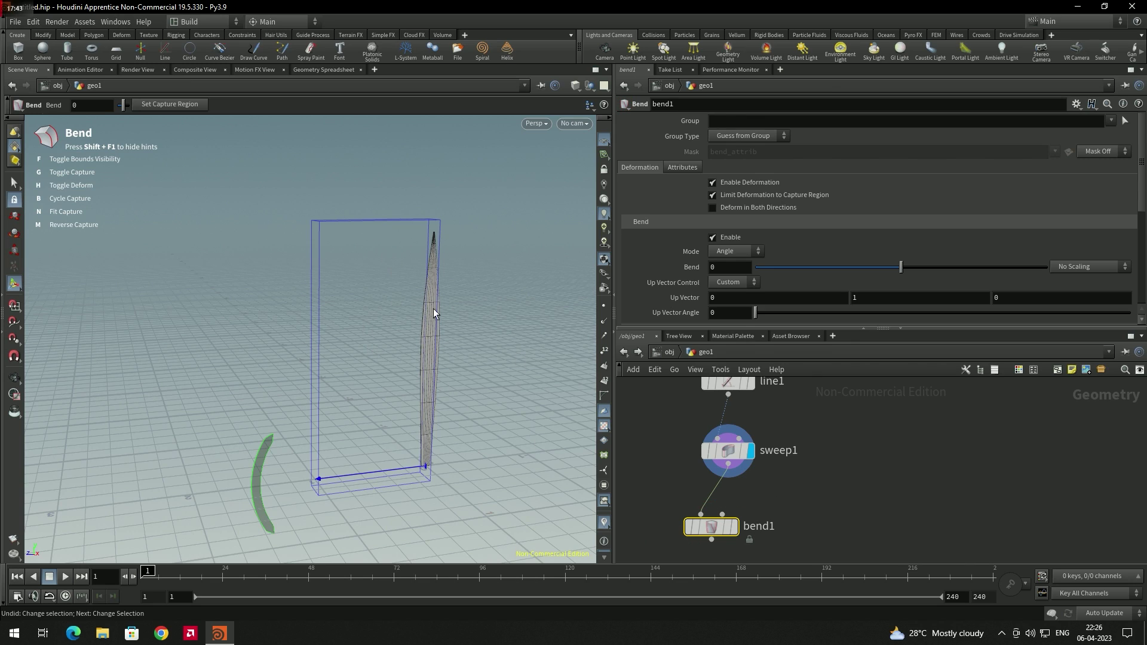
{"action": "left_click", "coordinate": [738, 529]}
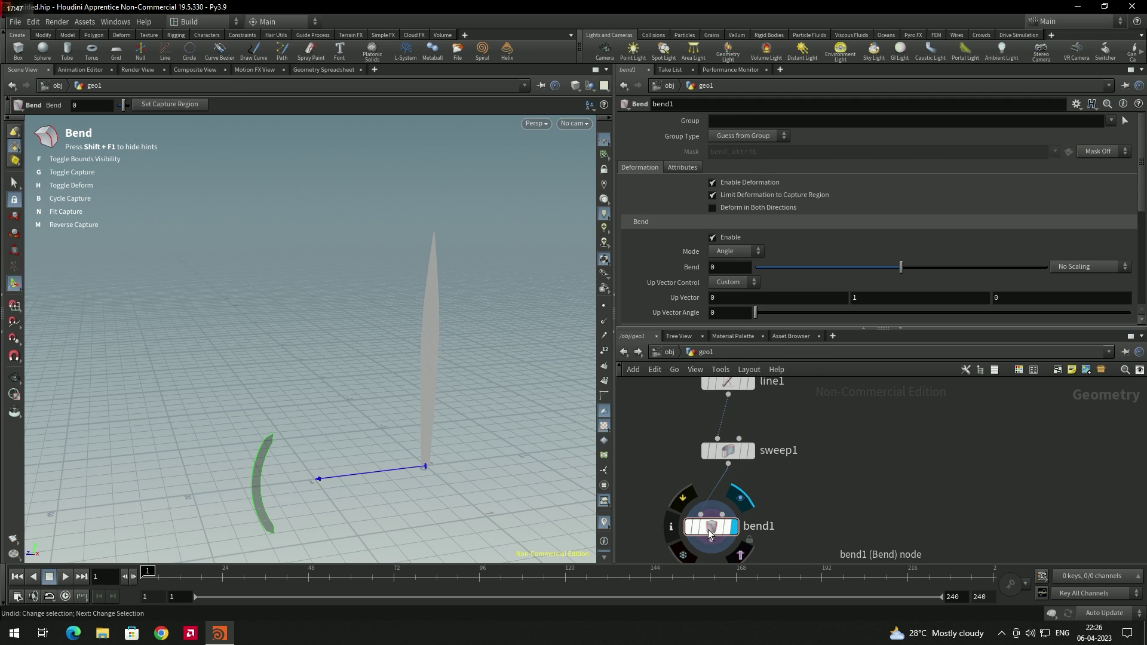
{"action": "mouse_move", "coordinate": [725, 514]}
{"action": "key", "text": "f"}
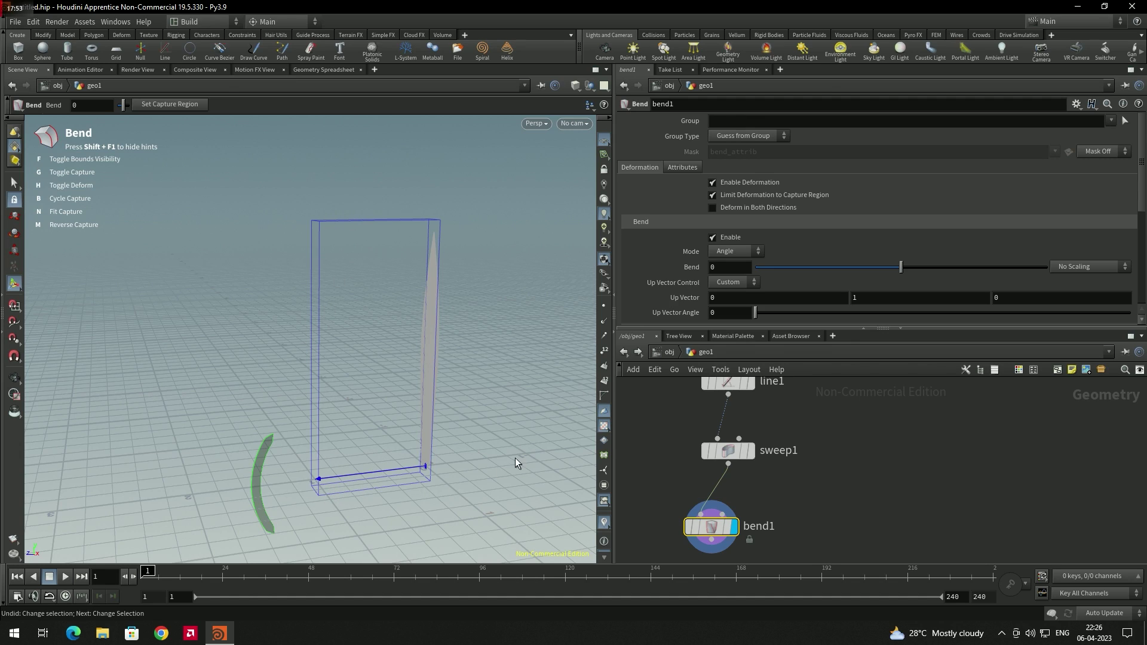
- Set the Z component of bend1's Capture Direction to 0
{"action": "key", "text": "f"}
{"action": "key", "text": "f"}
{"action": "scroll", "coordinate": [671, 267], "scroll_direction": "down", "scroll_amount": 5}
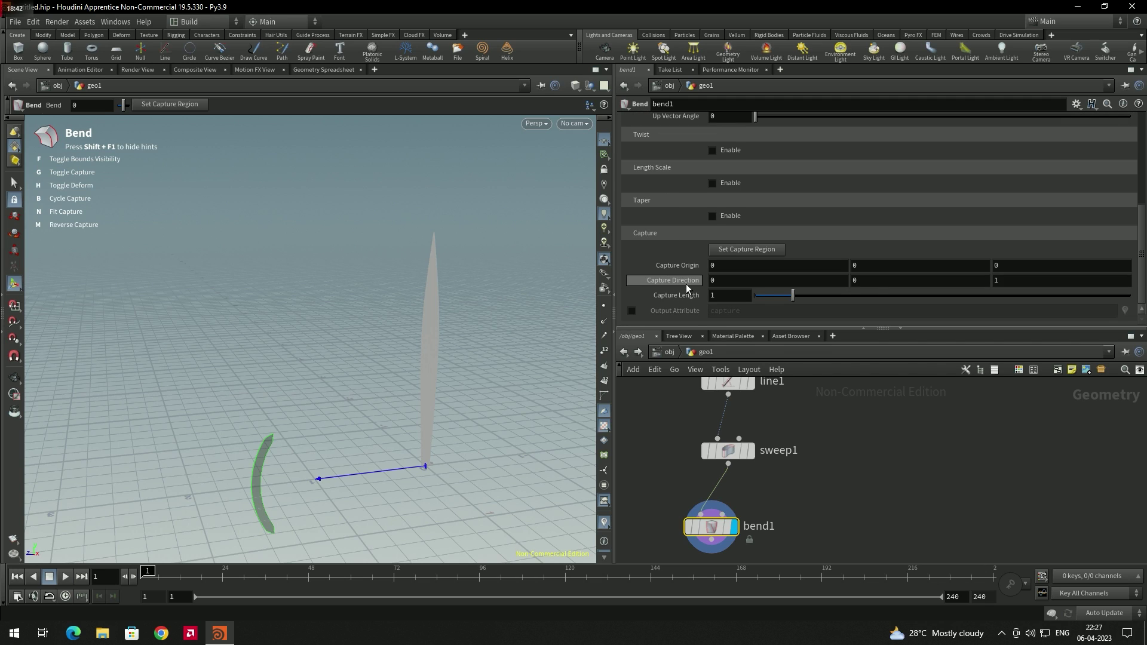
{"action": "left_click", "coordinate": [1007, 280]}
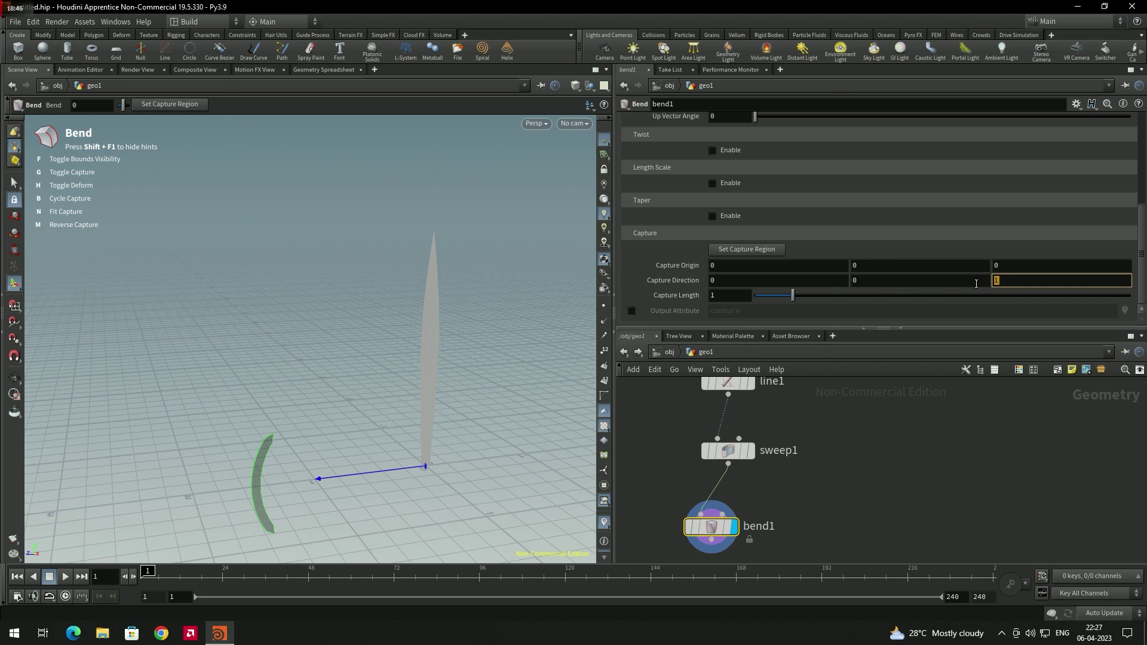
{"action": "type", "text": "0"}
{"action": "key", "text": "Return"}
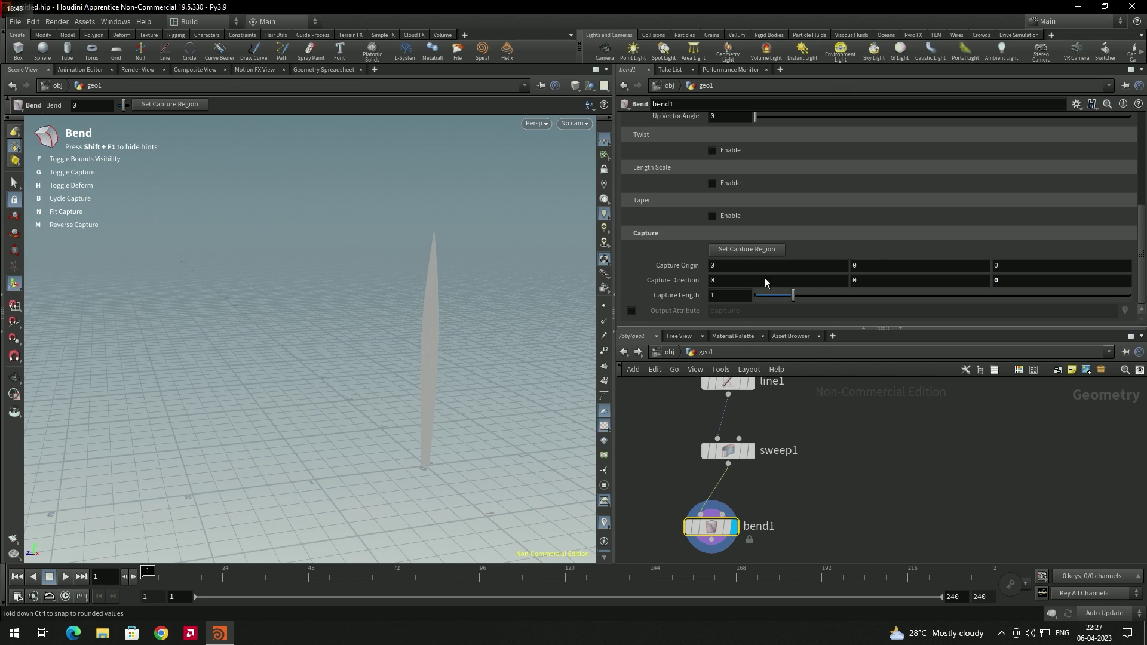
{"action": "double_click", "coordinate": [716, 278]}
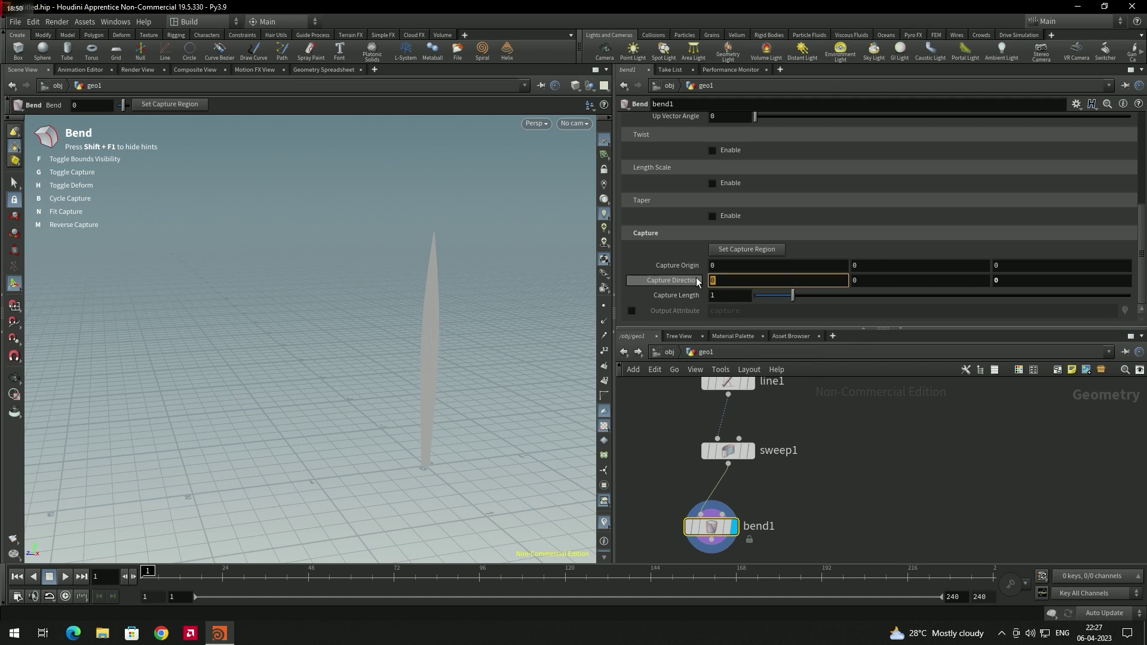
{"action": "type", "text": "1"}
{"action": "key", "text": "Return"}
{"action": "left_click", "coordinate": [736, 280]}
{"action": "type", "text": "0"}
{"action": "key", "text": "Return"}
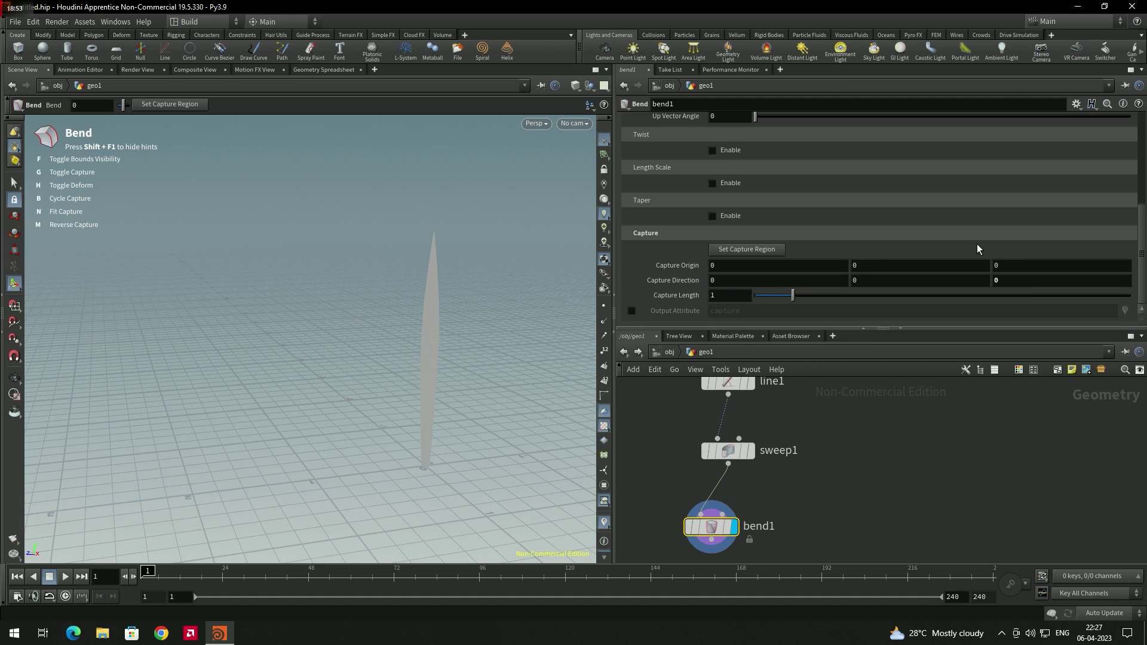
- Set the Y component of bend1's Capture Direction to 1 so the capture runs up the blade
{"action": "left_click", "coordinate": [855, 280]}
{"action": "type", "text": "1"}
{"action": "key", "text": "Return"}
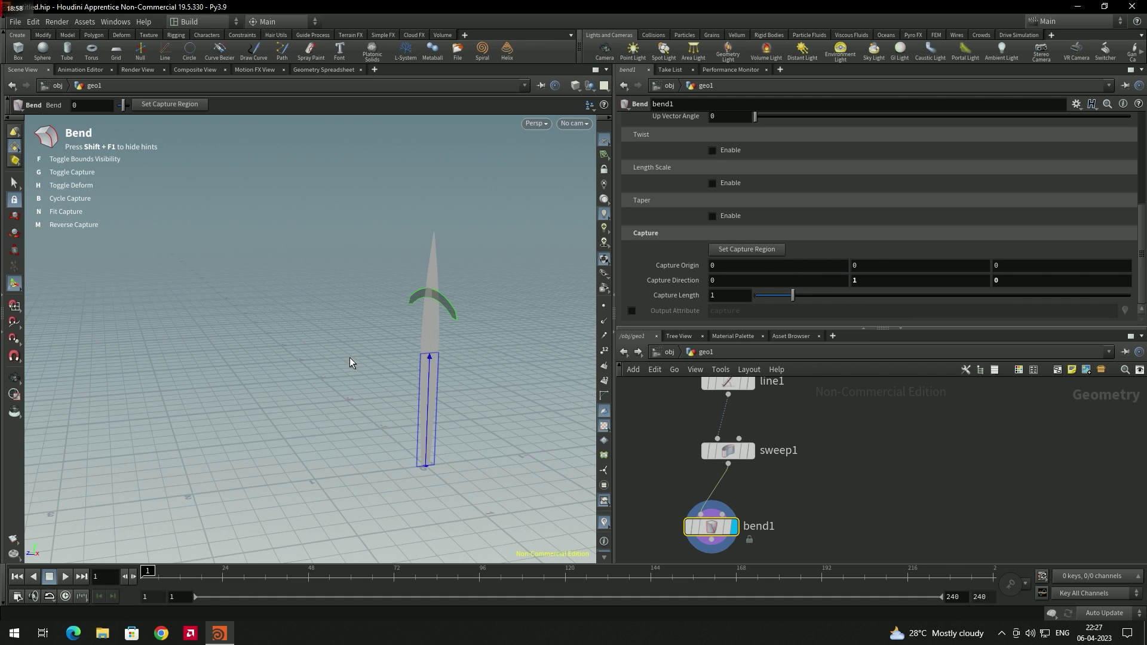
- Bend the blade freehand to about 50.7 and set the Capture Origin's Y value to 0.6
{"action": "left_click_drag", "start_coordinate": [359, 379], "coordinate": [333, 389], "text": "alt"}
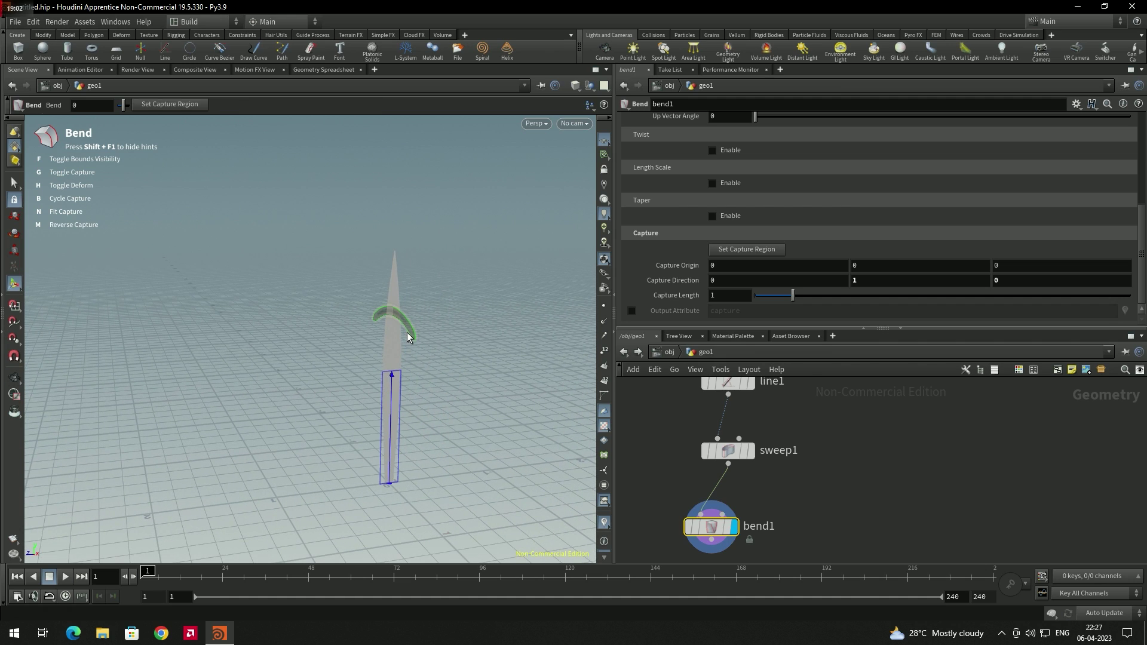
{"action": "left_click_drag", "start_coordinate": [410, 332], "coordinate": [292, 324], "text": "alt"}
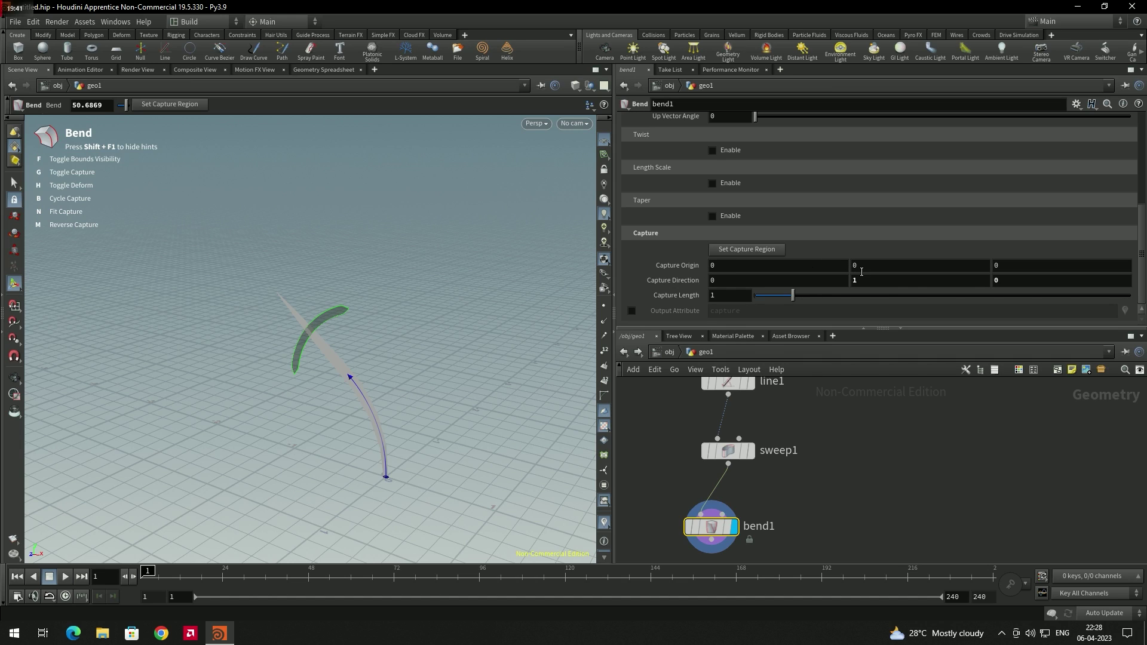
{"action": "middle_click_drag", "start_coordinate": [859, 263], "coordinate": [901, 266]}
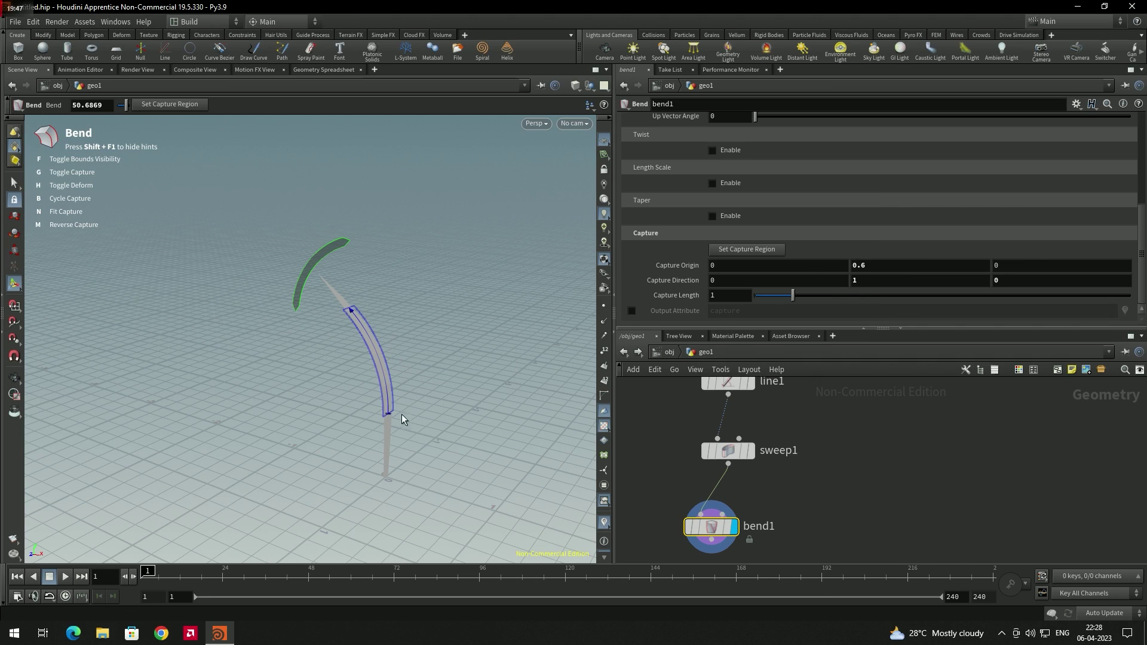
- Add a Circle node beside the blade's node chain and set its X rotation to 90 so it lies flat
{"action": "left_click", "coordinate": [15, 379]}
{"action": "left_click_drag", "start_coordinate": [293, 381], "coordinate": [345, 312]}
{"action": "left_click_drag", "start_coordinate": [448, 473], "coordinate": [430, 407]}
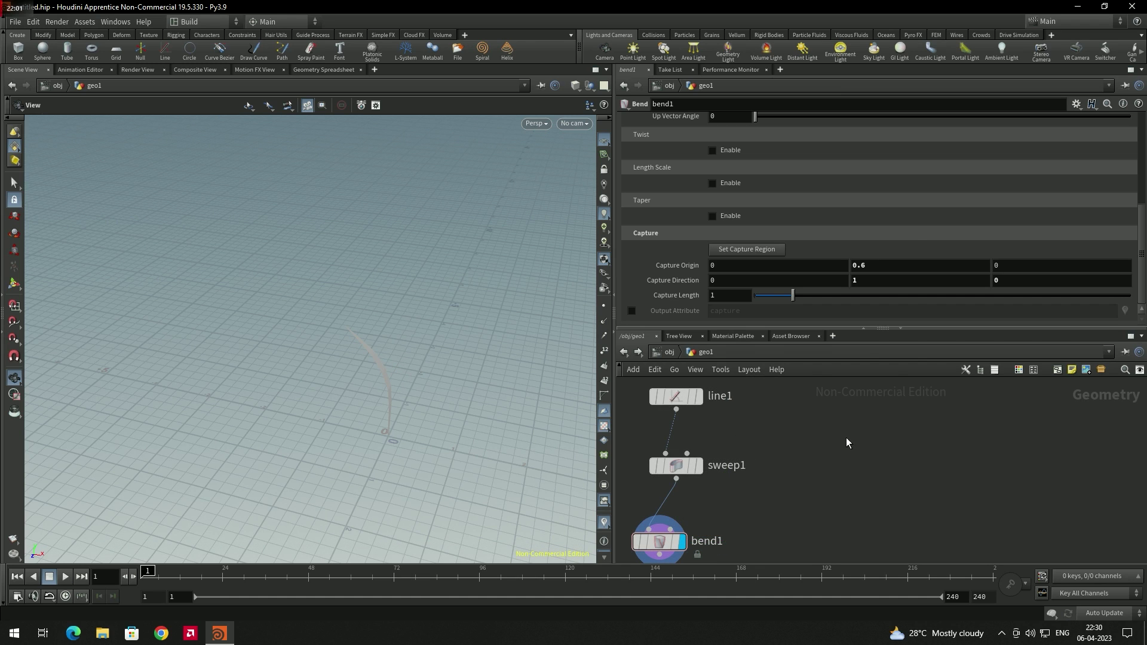
{"action": "key", "text": "Tab"}
{"action": "type", "text": "cir"}
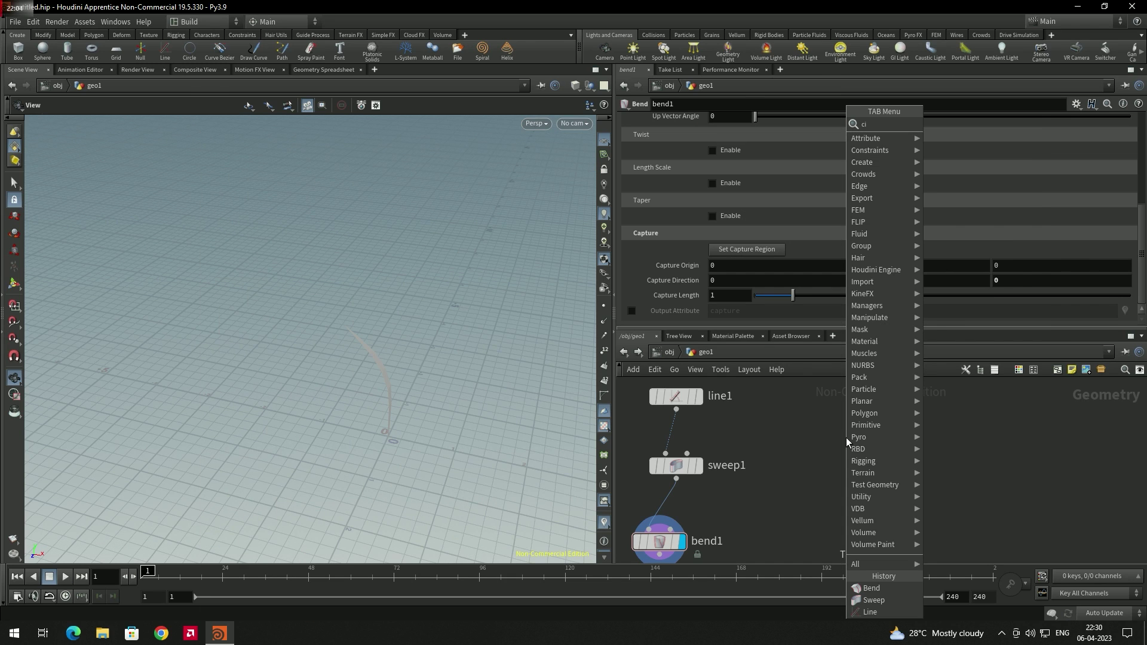
{"action": "key", "text": "Return"}
{"action": "left_click", "coordinate": [846, 435]}
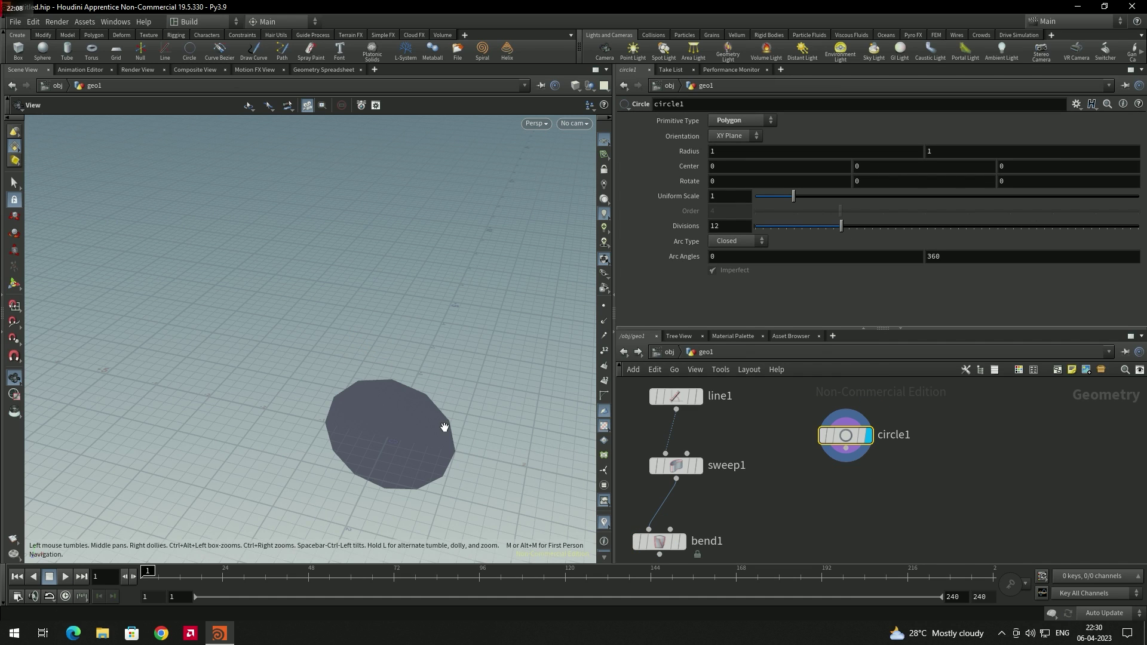
{"action": "middle_click_drag", "start_coordinate": [443, 430], "coordinate": [435, 389]}
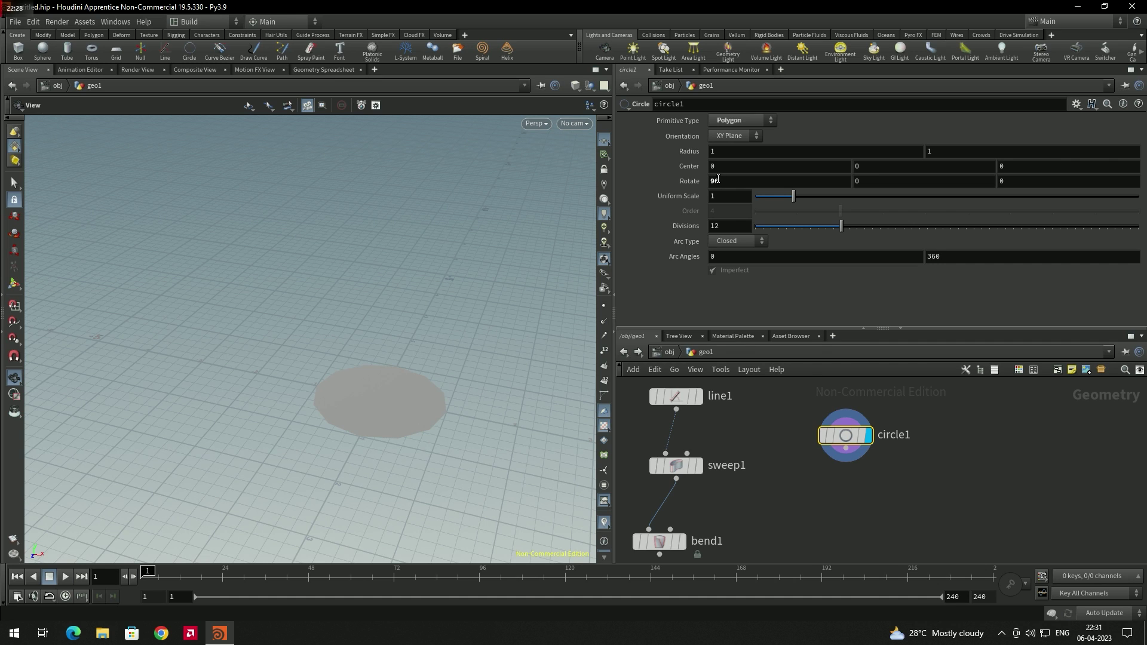
{"action": "middle_click_drag", "start_coordinate": [400, 432], "coordinate": [379, 402]}
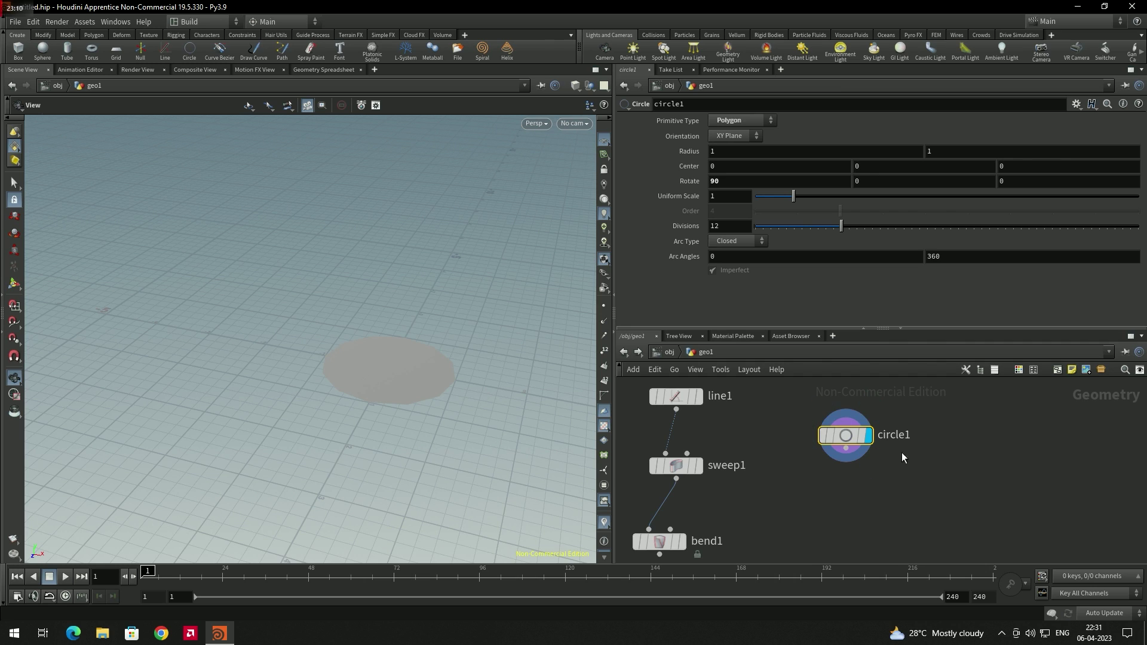
- Add a Scatter and Align node below circle1, wire the circle into its first input and display it
{"action": "middle_click_drag", "start_coordinate": [925, 470], "coordinate": [851, 487]}
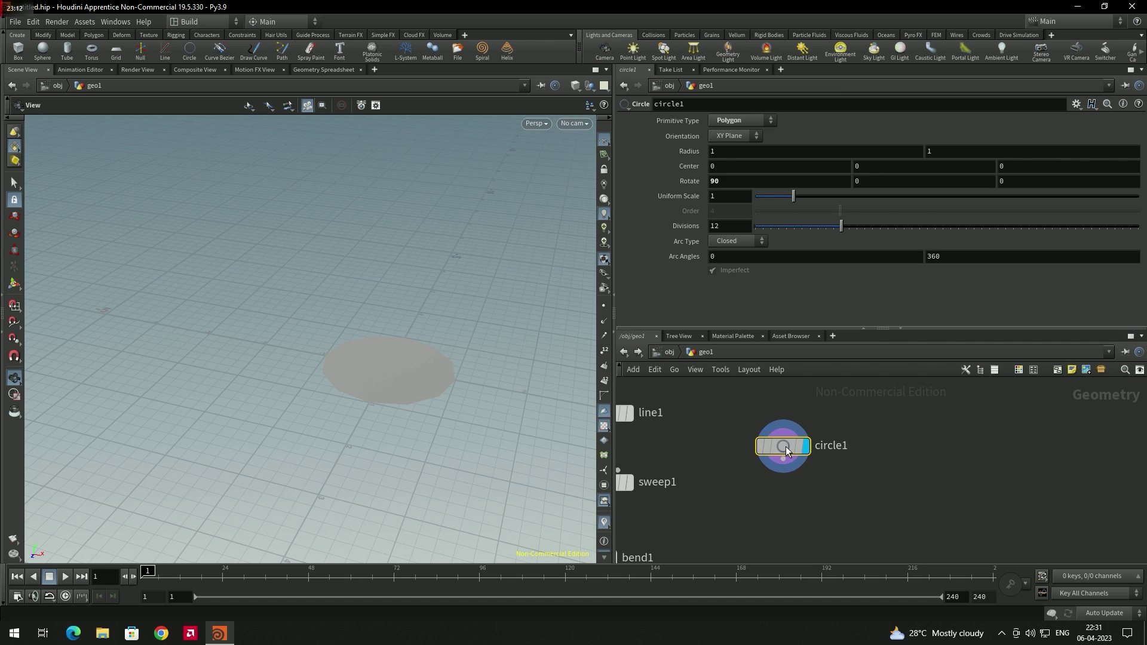
{"action": "key", "text": "Tab"}
{"action": "mouse_move", "coordinate": [790, 437]}
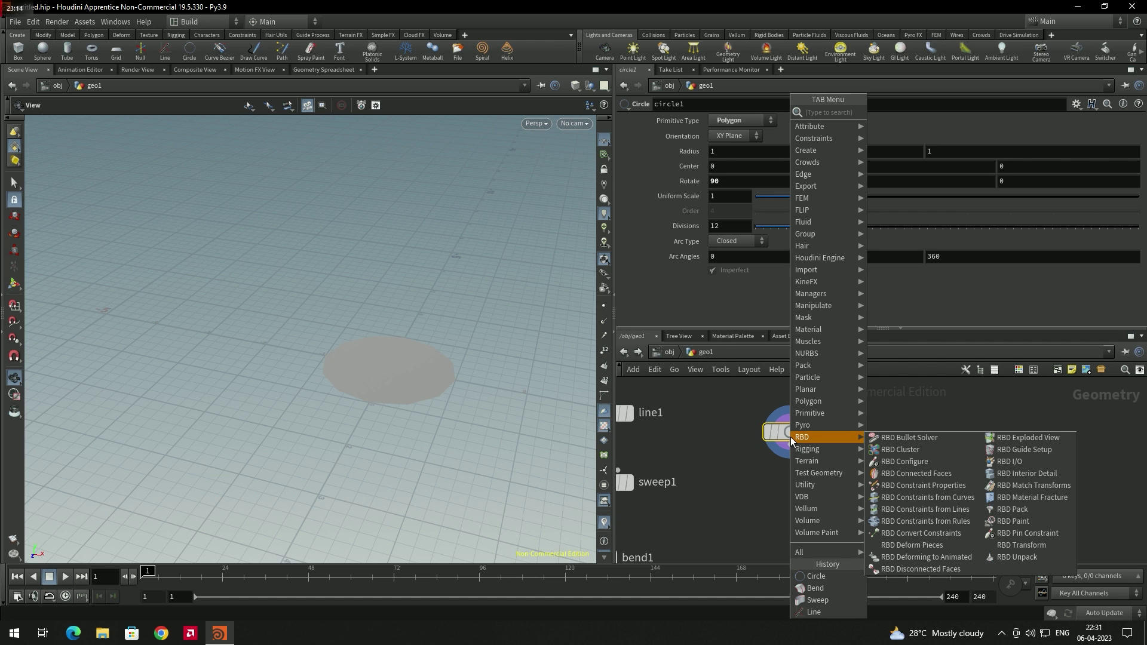
{"action": "type", "text": "sca"}
{"action": "key", "text": "Down"}
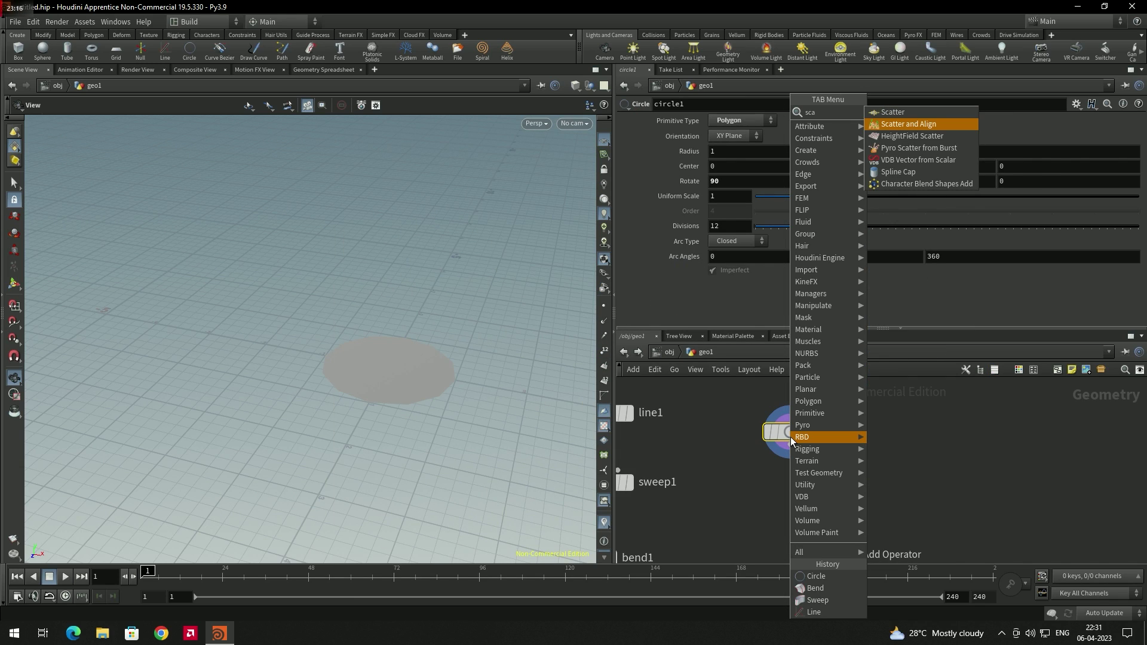
{"action": "key", "text": "Return"}
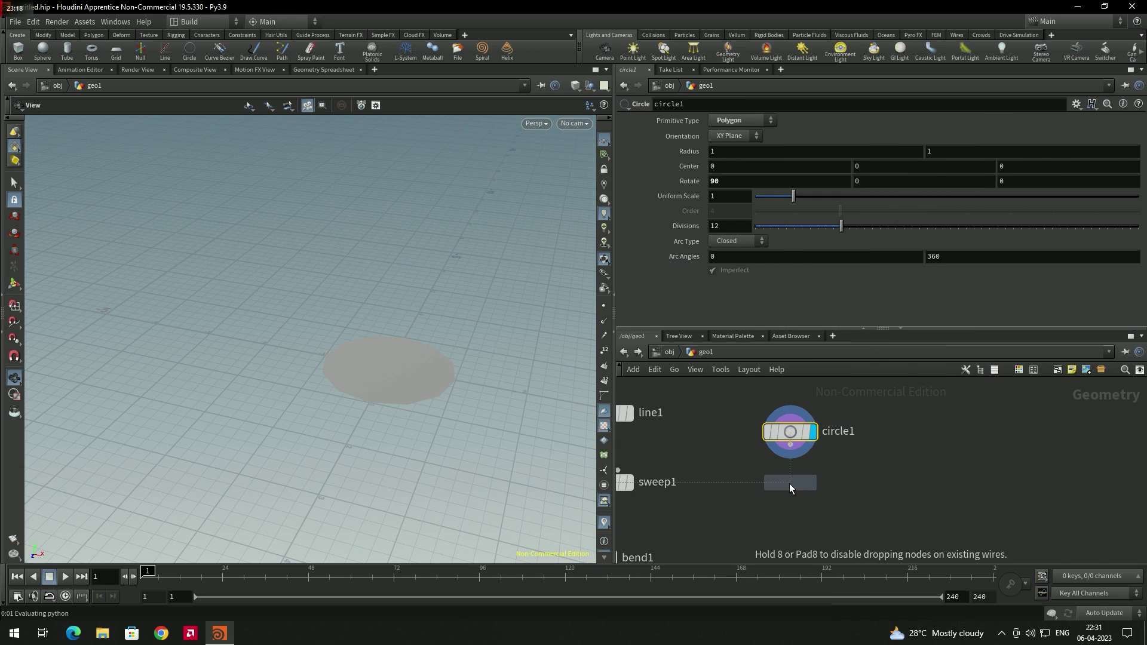
{"action": "left_click", "coordinate": [787, 511]}
{"action": "left_click_drag", "start_coordinate": [779, 493], "coordinate": [792, 447]}
{"action": "left_click", "coordinate": [791, 447]}
{"action": "left_click", "coordinate": [813, 509]}
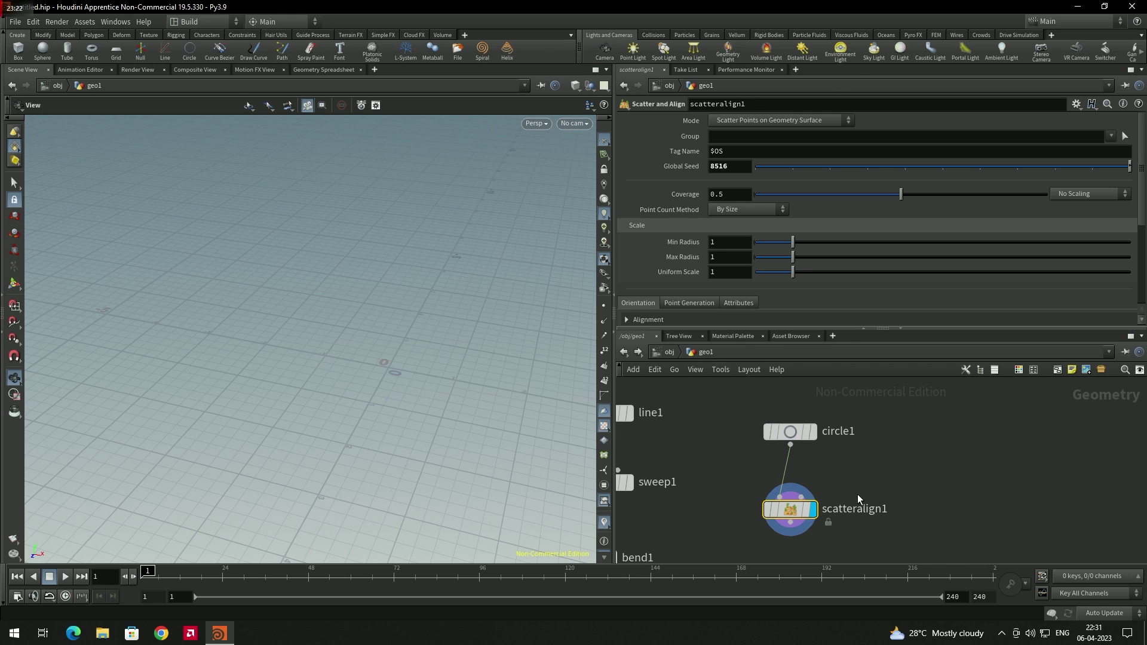
- Set scatteralign1's Point Count Method to By Density, with Density Scale 8.76 and Coverage 1
{"action": "mouse_move", "coordinate": [802, 515]}
{"action": "left_click", "coordinate": [748, 212]}
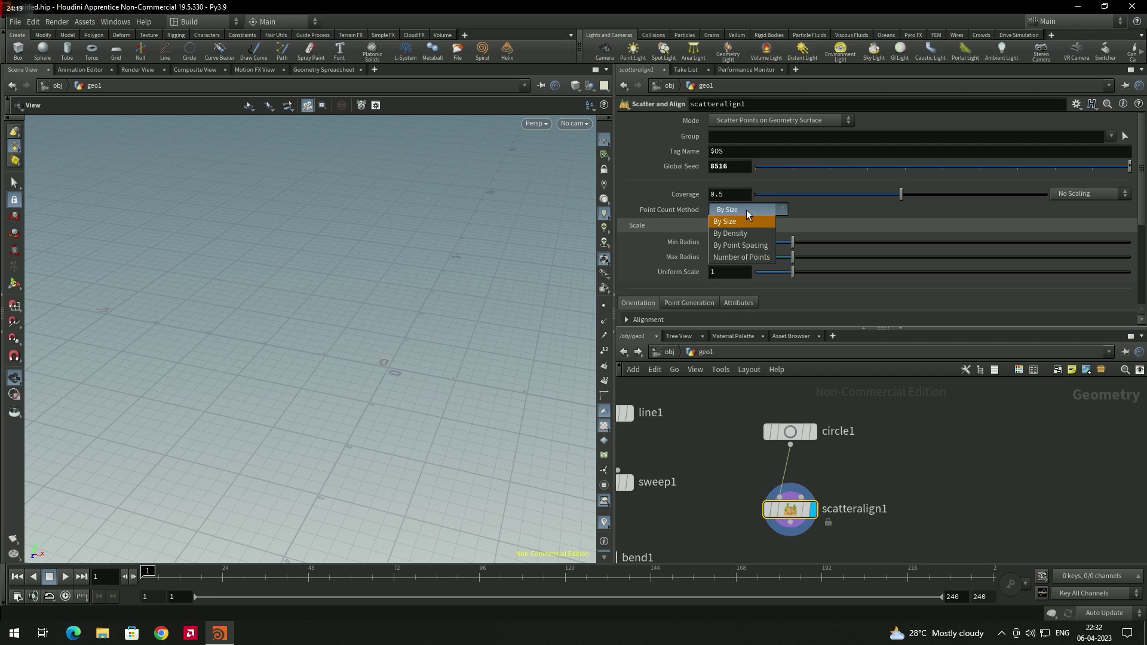
{"action": "left_click", "coordinate": [747, 233]}
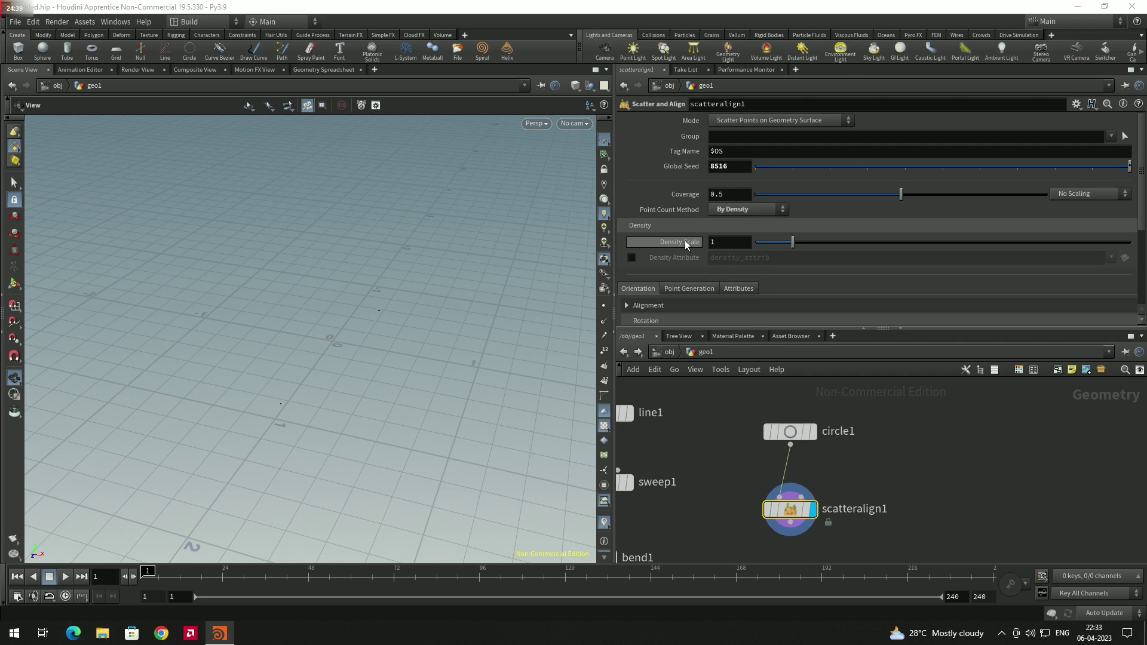
{"action": "left_click_drag", "start_coordinate": [687, 241], "coordinate": [924, 260]}
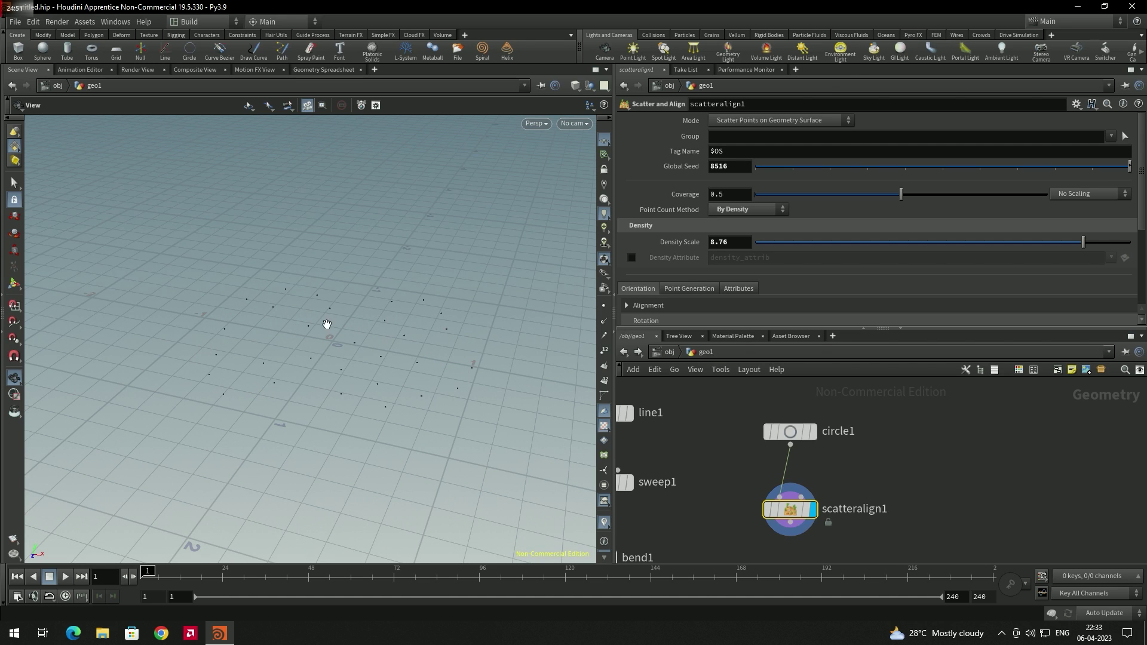
{"action": "mouse_move", "coordinate": [798, 435]}
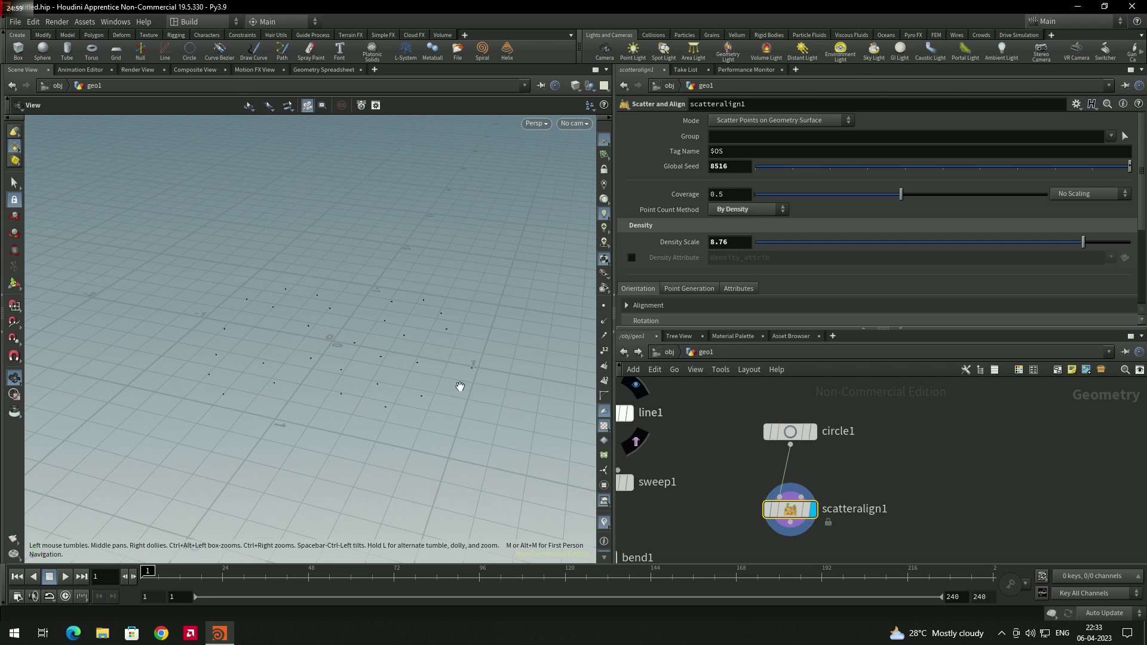
{"action": "mouse_move", "coordinate": [789, 518]}
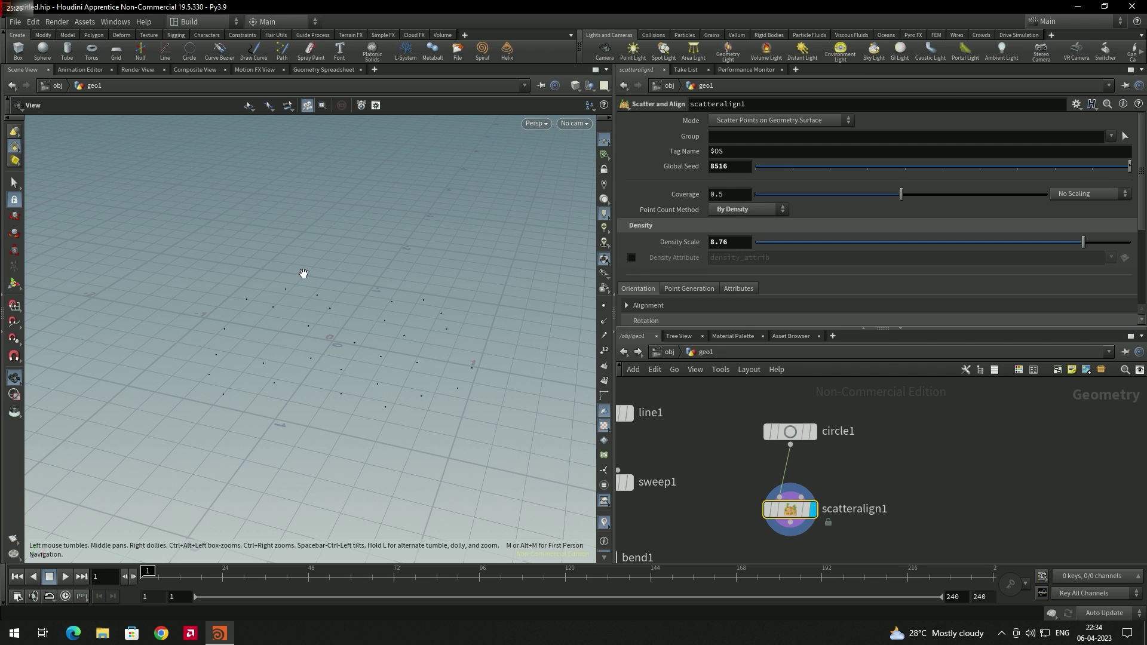
{"action": "left_click_drag", "start_coordinate": [901, 195], "coordinate": [1067, 196]}
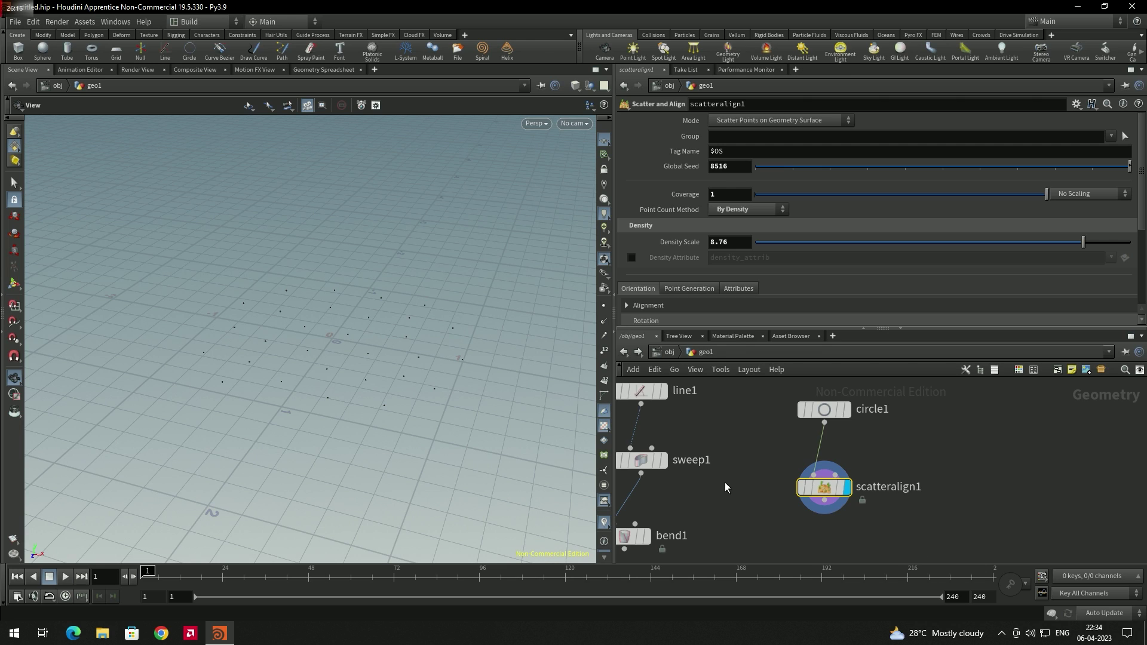
- Add a Copy to Points node between and below bend1 and scatteralign1
{"action": "middle_click_drag", "start_coordinate": [754, 445], "coordinate": [773, 417]}
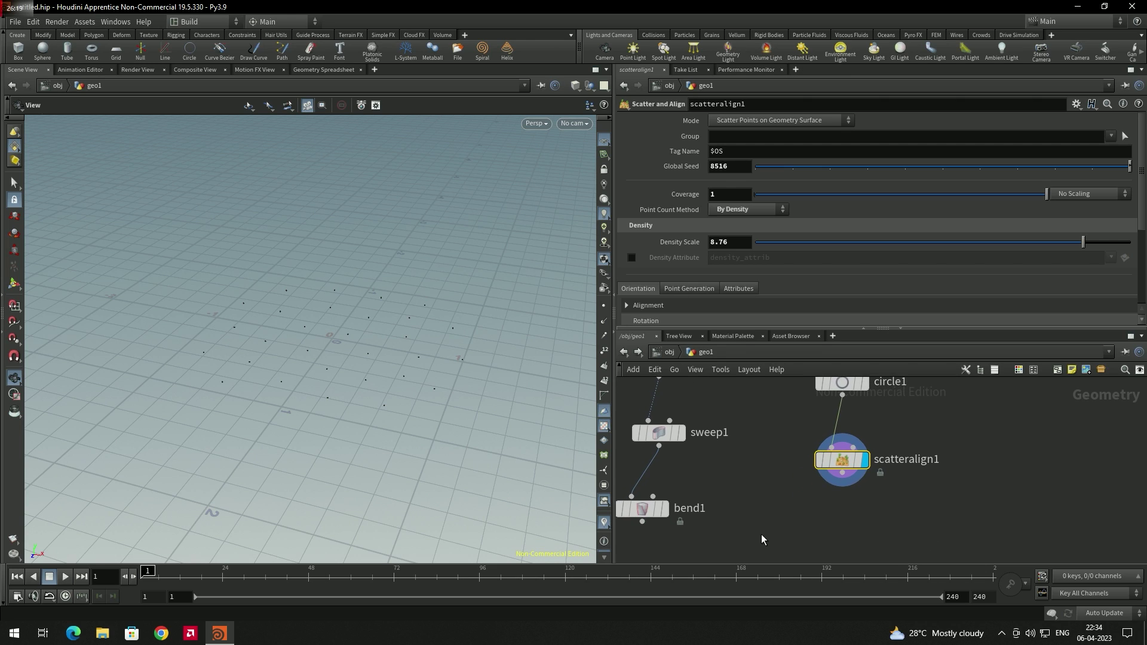
{"action": "middle_click_drag", "start_coordinate": [761, 532], "coordinate": [779, 486]}
{"action": "key", "text": "Tab"}
{"action": "type", "text": "copy"}
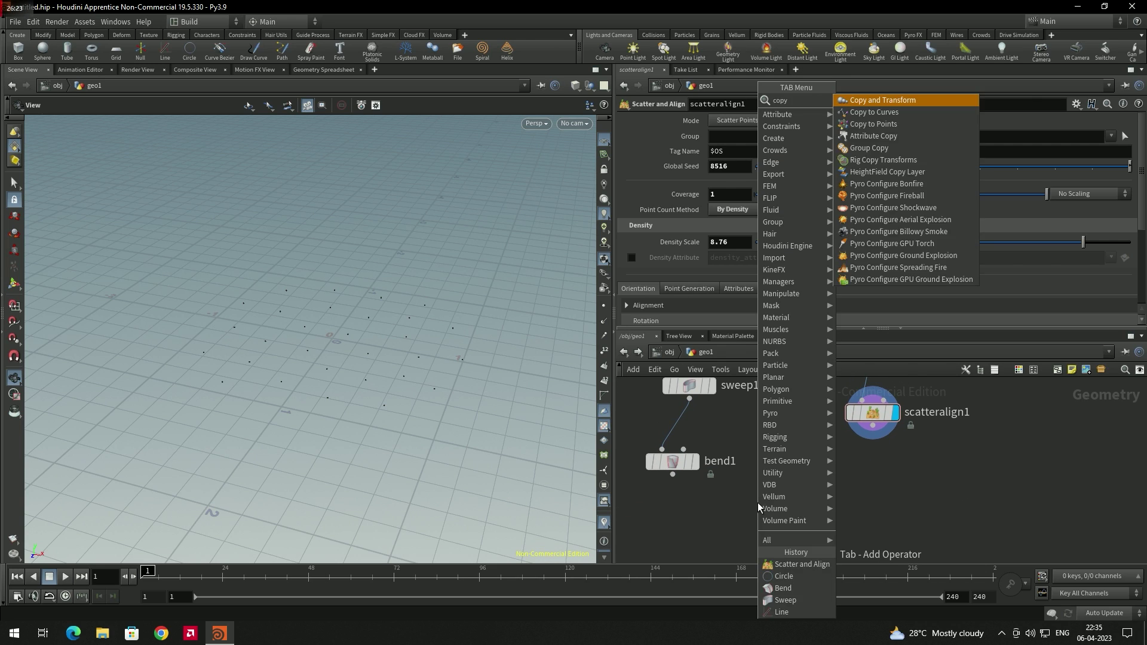
{"action": "key", "text": "Down"}
{"action": "key", "text": "Down"}
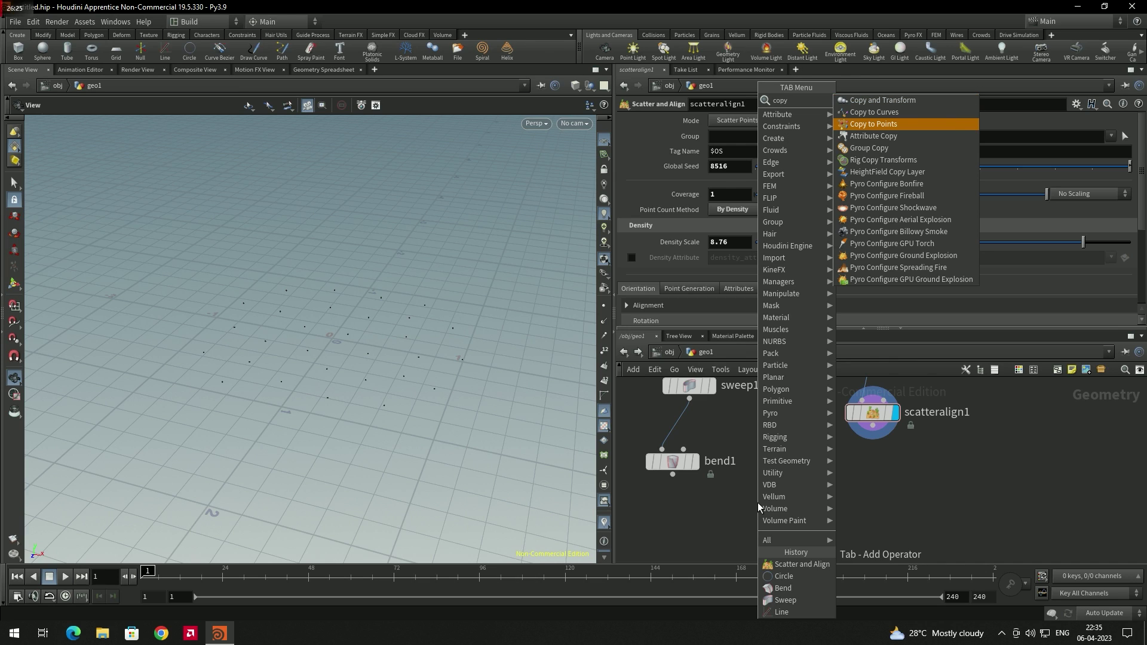
{"action": "key", "text": "Return"}
{"action": "left_click", "coordinate": [793, 504]}
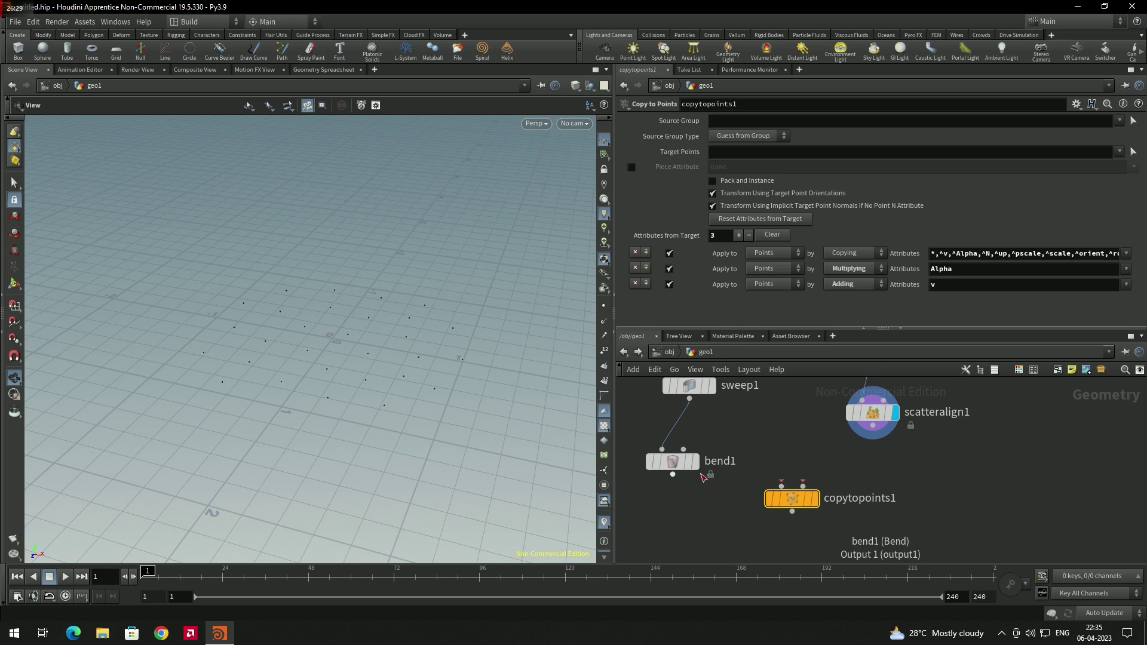
- Wire bend1 into the first input of copytopoints1 and scatteralign1 into the second, and display the copies
{"action": "left_click_drag", "start_coordinate": [690, 466], "coordinate": [759, 475]}
{"action": "left_click", "coordinate": [782, 486]}
{"action": "left_click_drag", "start_coordinate": [803, 486], "coordinate": [871, 428]}
{"action": "left_click", "coordinate": [816, 502]}
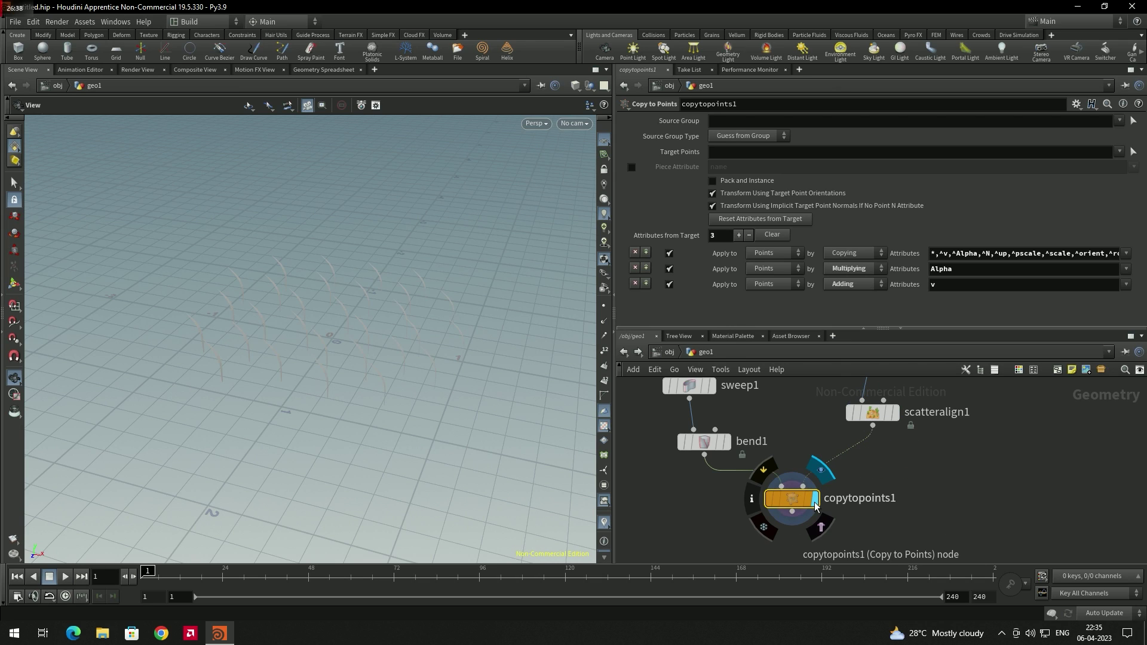
{"action": "scroll", "coordinate": [751, 443], "scroll_direction": "up", "scroll_amount": 2}
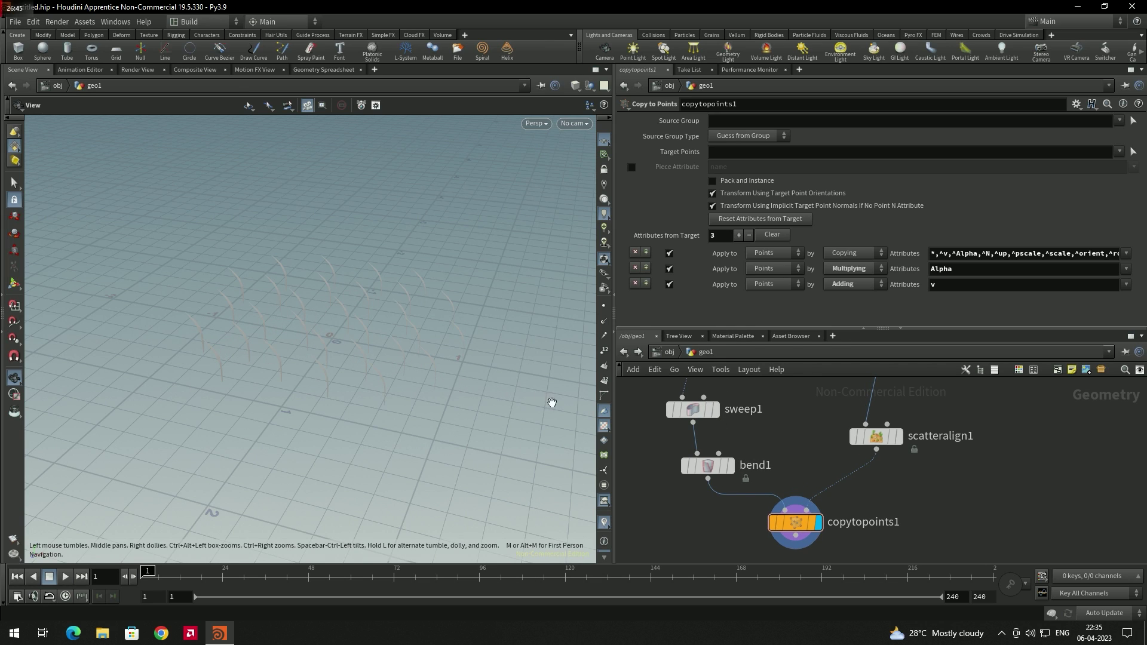
{"action": "middle_click", "coordinate": [890, 442]}
{"action": "middle_click_drag", "start_coordinate": [979, 453], "coordinate": [957, 483]}
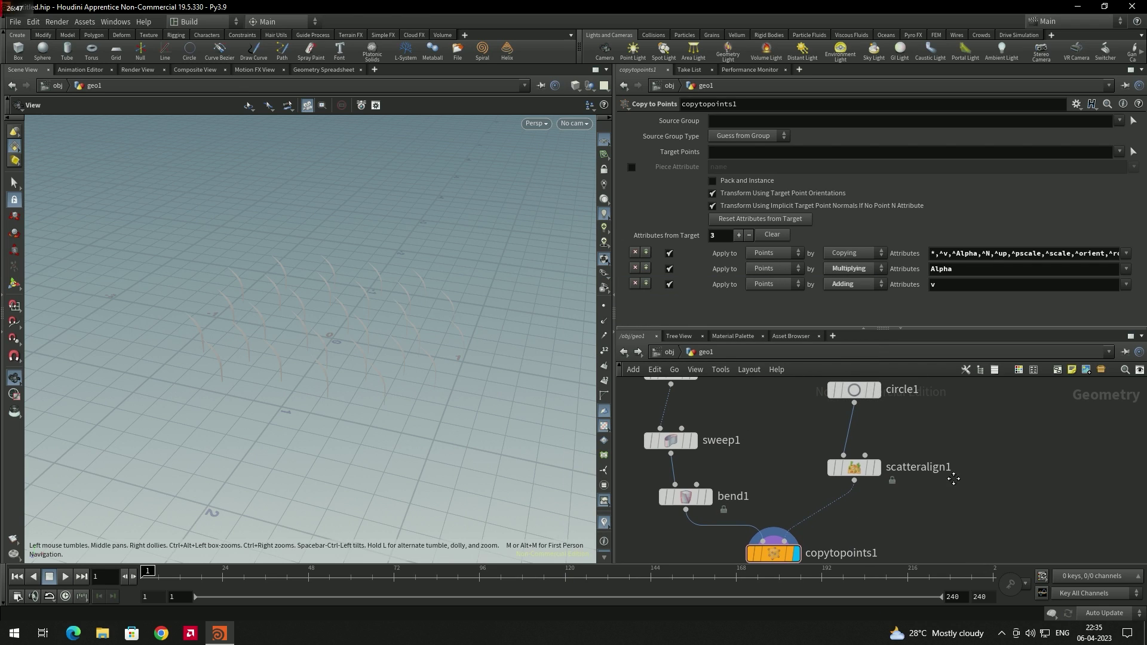
{"action": "left_click_drag", "start_coordinate": [862, 390], "coordinate": [857, 390]}
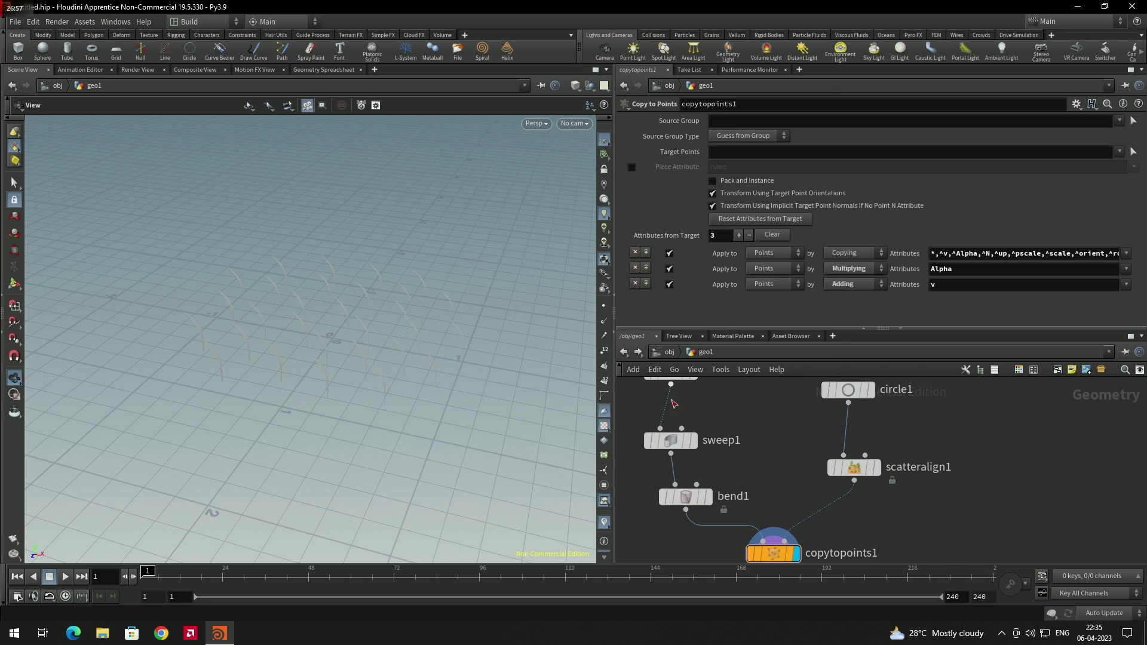
{"action": "middle_click_drag", "start_coordinate": [754, 551], "coordinate": [768, 508]}
{"action": "middle_click_drag", "start_coordinate": [936, 460], "coordinate": [829, 474]}
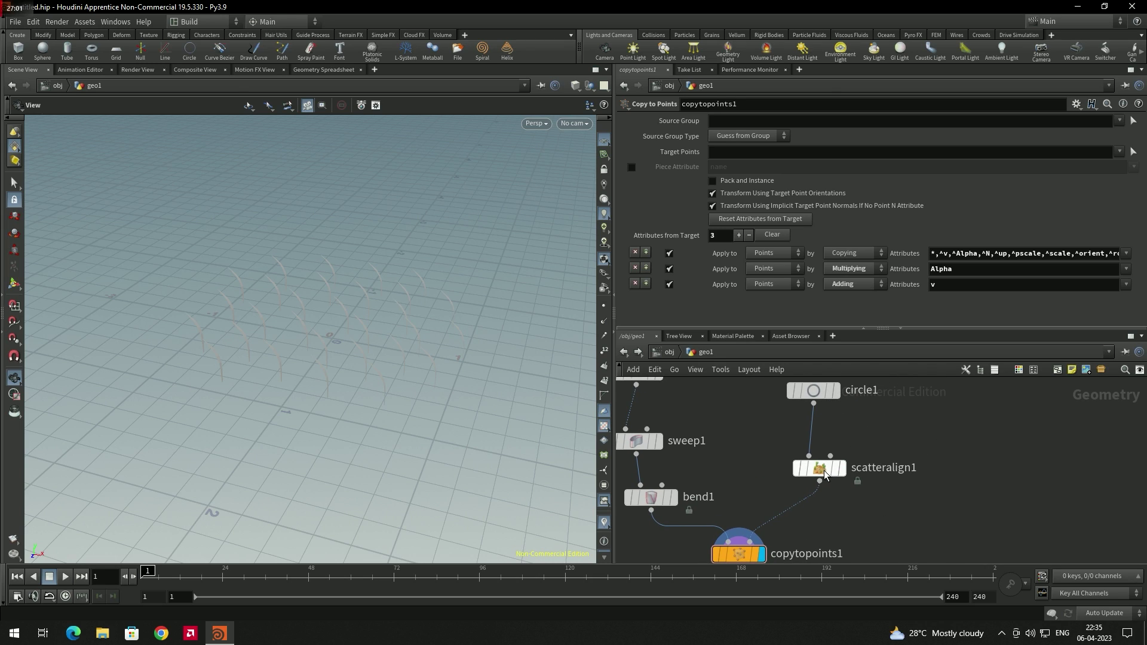
{"action": "mouse_move", "coordinate": [824, 474]}
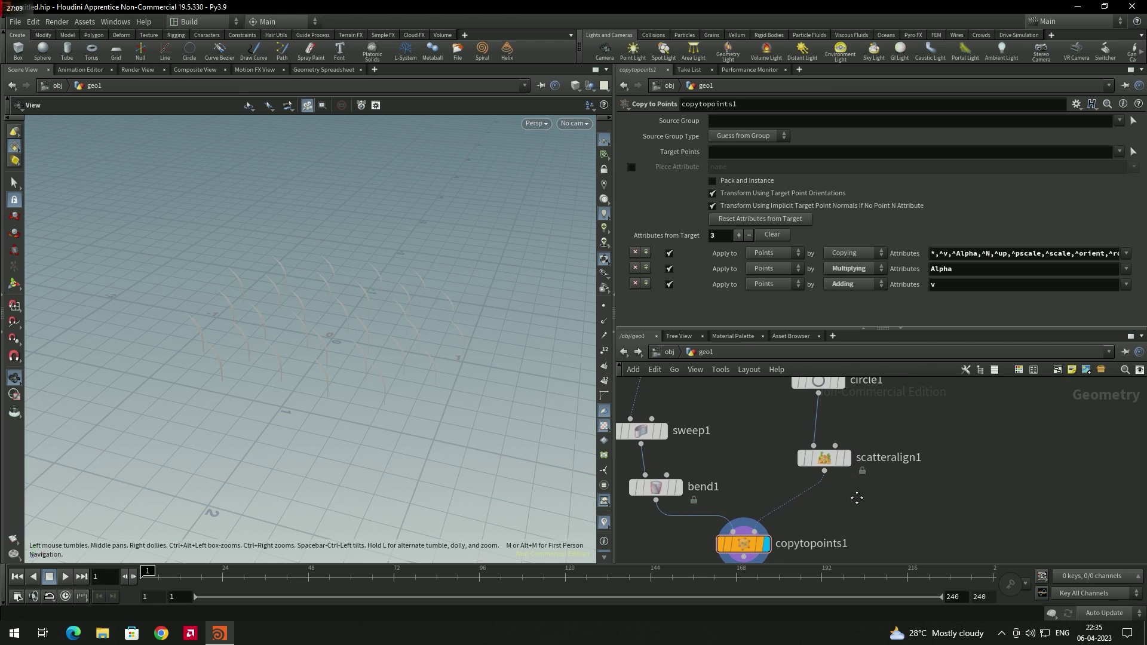
- Disable scatteralign1's pscale Radius Attribute so the copied blades are not scaled by it
{"action": "middle_click_drag", "start_coordinate": [677, 471], "coordinate": [692, 452]}
{"action": "mouse_move", "coordinate": [663, 412]}
{"action": "middle_mouse_down"}
{"action": "mouse_move", "coordinate": [665, 453]}
{"action": "mouse_move", "coordinate": [642, 417]}
{"action": "middle_mouse_up"}
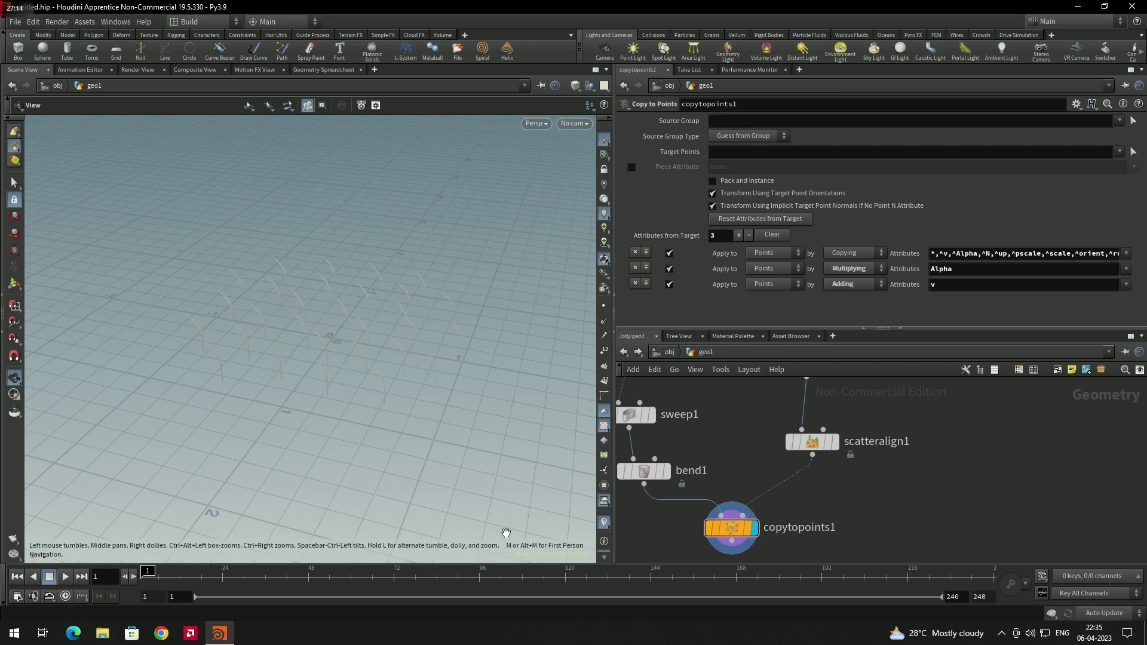
{"action": "left_click_drag", "start_coordinate": [393, 363], "coordinate": [415, 361]}
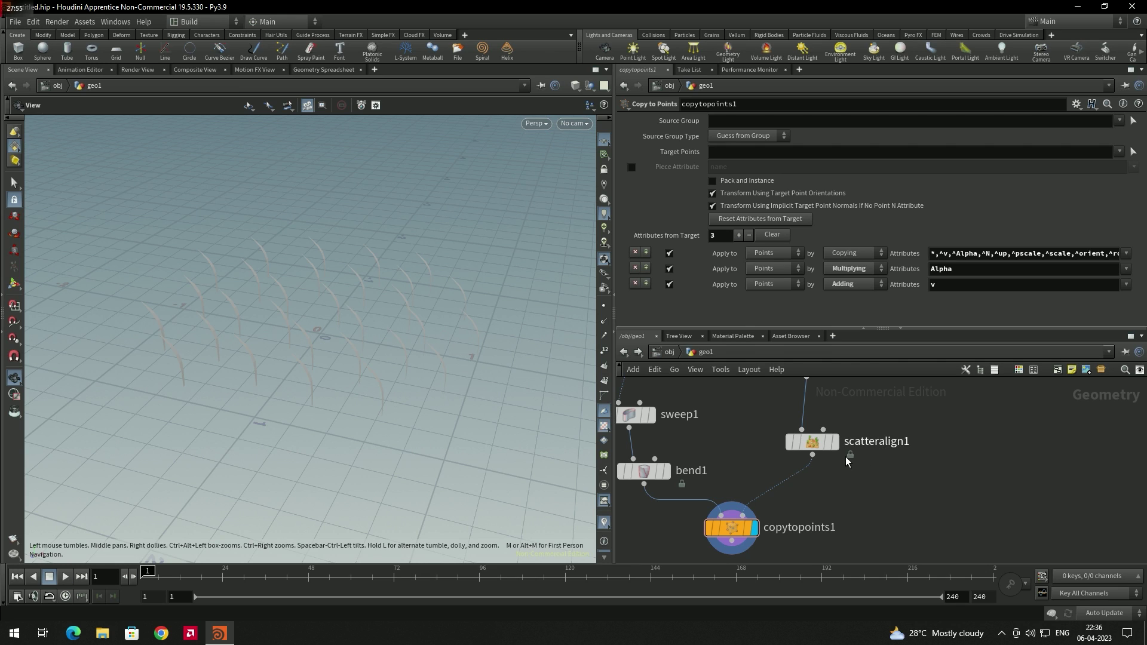
{"action": "left_click", "coordinate": [816, 444]}
{"action": "scroll", "coordinate": [952, 284], "scroll_direction": "down", "scroll_amount": 5}
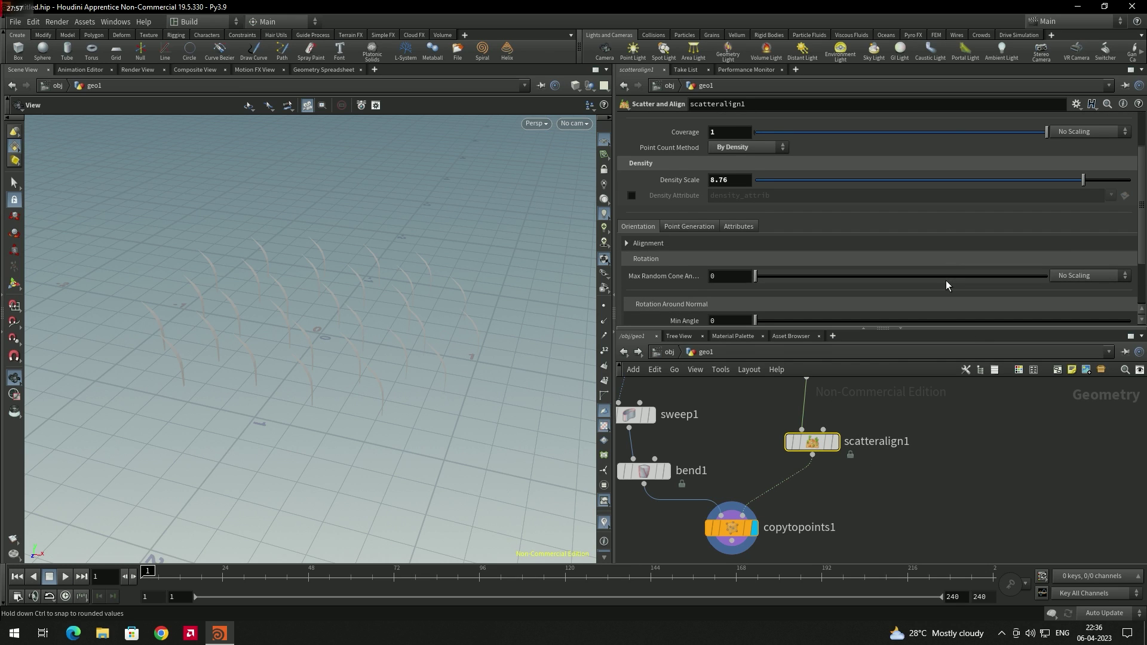
{"action": "scroll", "coordinate": [943, 279], "scroll_direction": "down", "scroll_amount": 3}
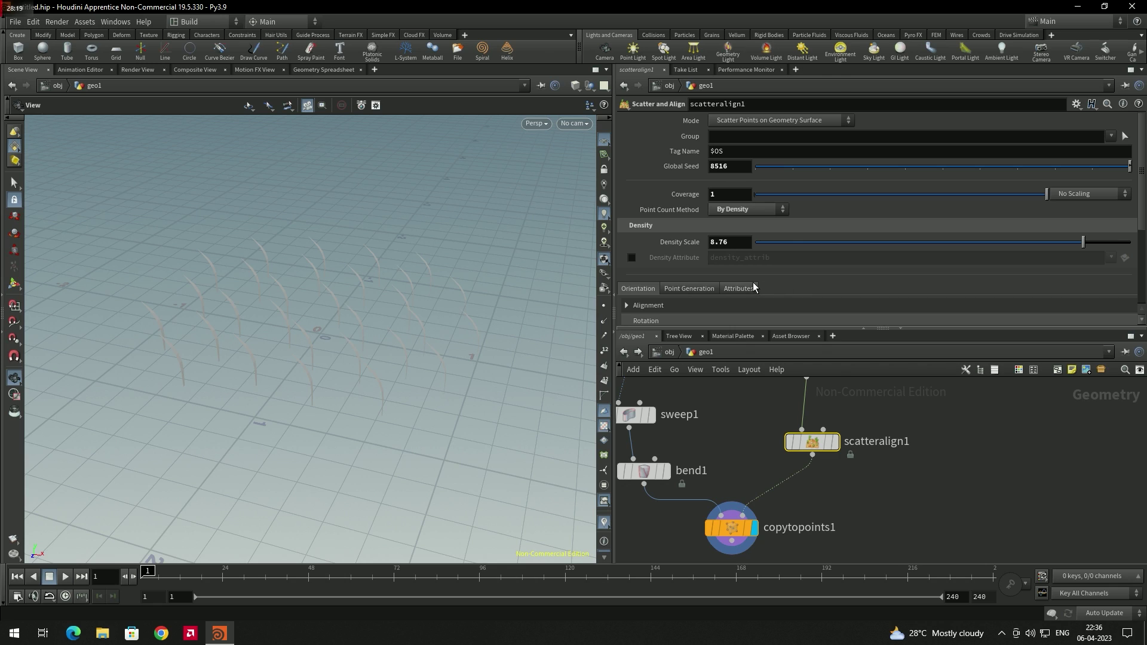
{"action": "left_click", "coordinate": [749, 288]}
{"action": "scroll", "coordinate": [790, 280], "scroll_direction": "down", "scroll_amount": 2}
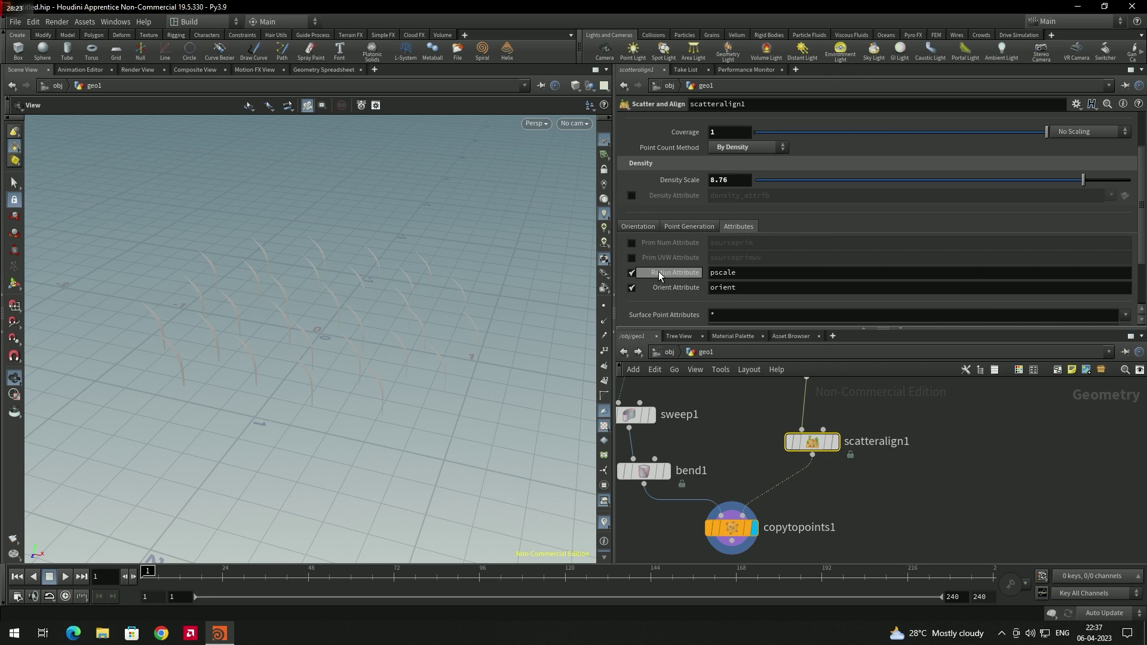
{"action": "left_click", "coordinate": [632, 274]}
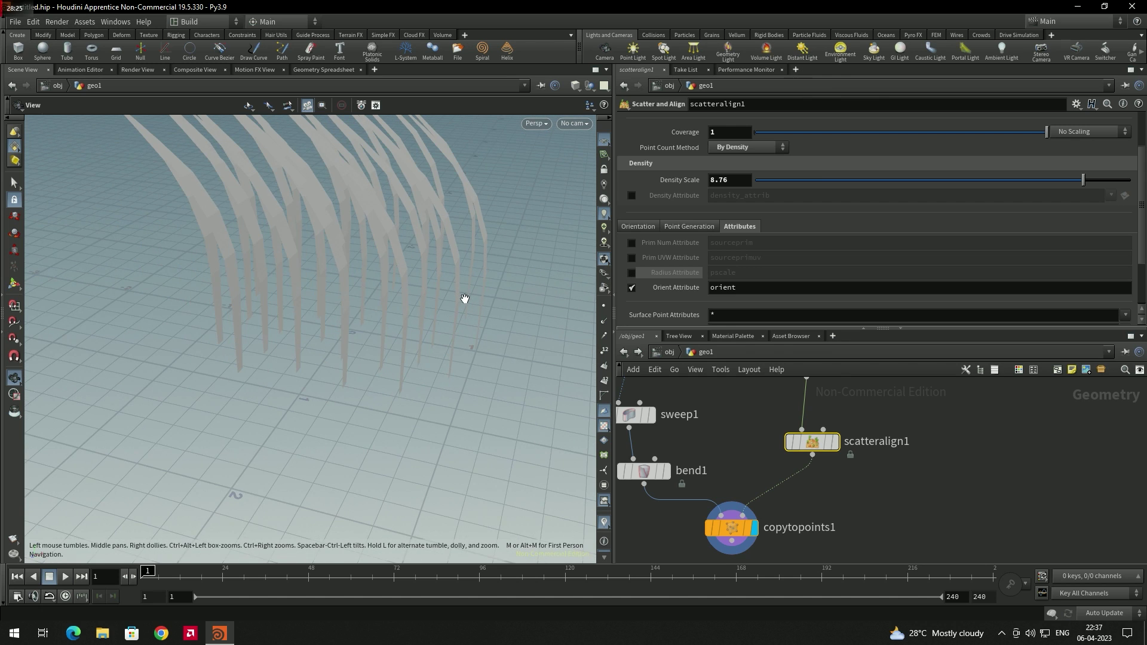
{"action": "left_click_drag", "start_coordinate": [496, 303], "coordinate": [443, 423]}
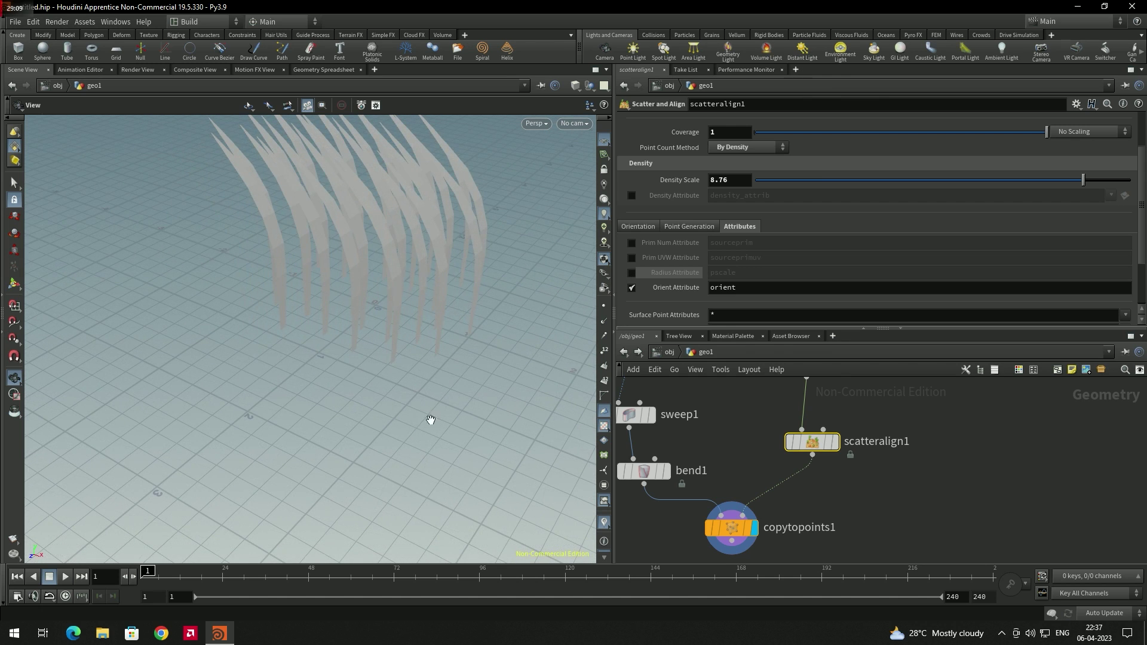
{"action": "left_click_drag", "start_coordinate": [392, 368], "coordinate": [427, 318]}
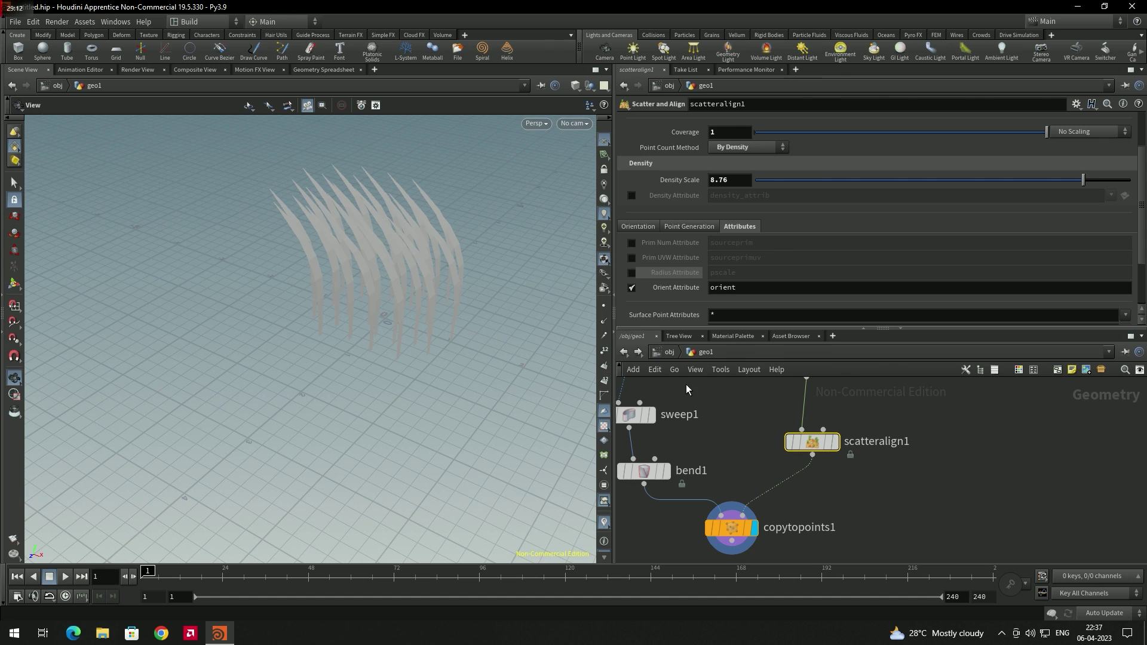
{"action": "middle_click_drag", "start_coordinate": [314, 310], "coordinate": [259, 299]}
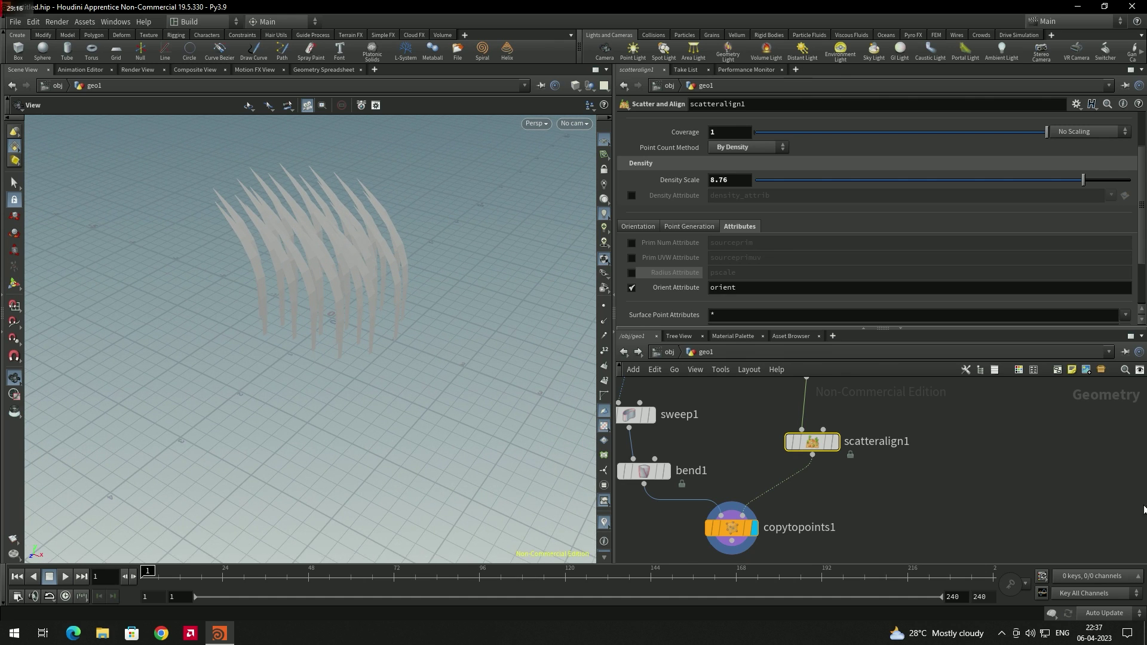
- Display circle1 to examine the flat disc from several angles, and return the display to copytopoints1
{"action": "middle_click_drag", "start_coordinate": [996, 468], "coordinate": [981, 506]}
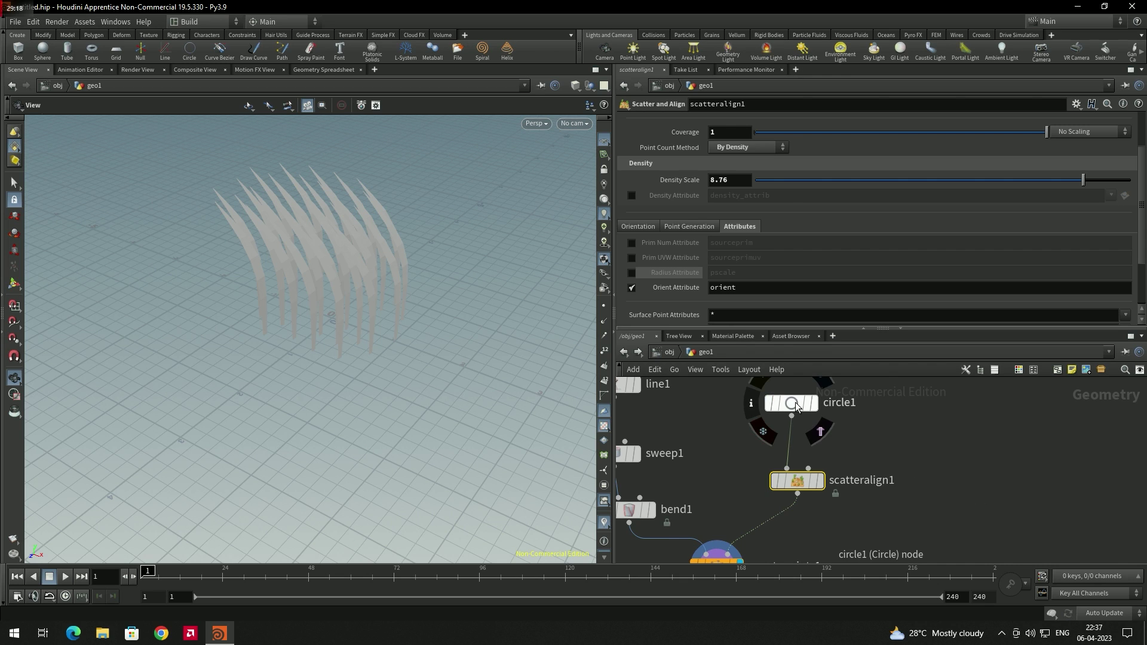
{"action": "left_click", "coordinate": [777, 404]}
{"action": "left_click", "coordinate": [813, 403]}
{"action": "left_click_drag", "start_coordinate": [299, 321], "coordinate": [287, 373]}
{"action": "middle_click_drag", "start_coordinate": [287, 373], "coordinate": [353, 370]}
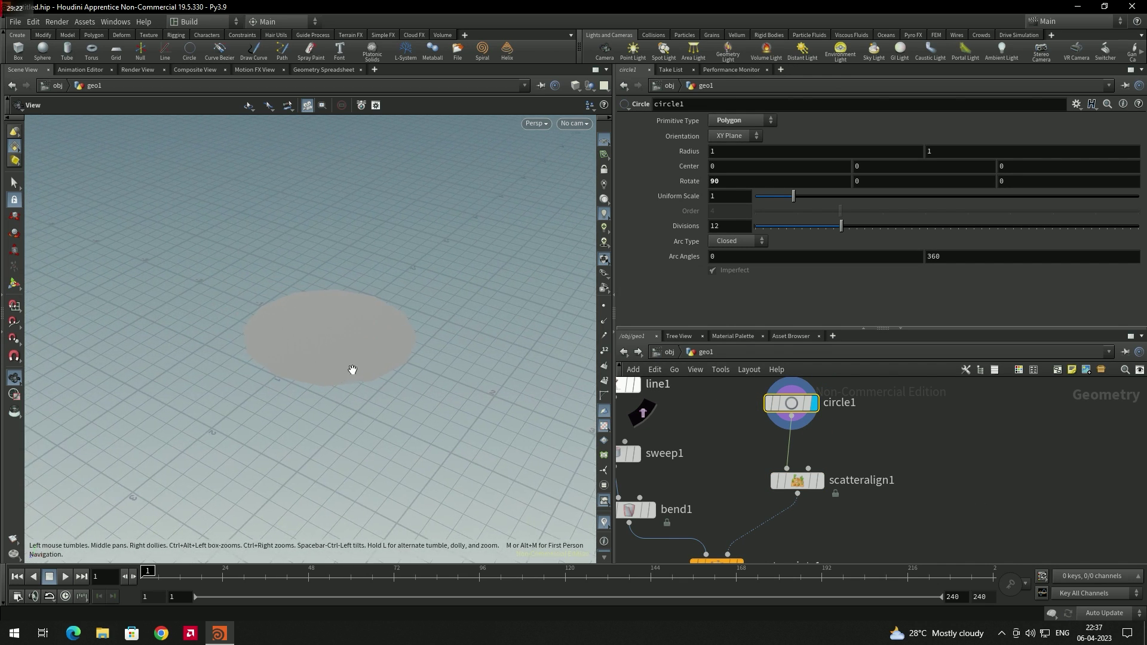
{"action": "middle_click_drag", "start_coordinate": [313, 312], "coordinate": [283, 338]}
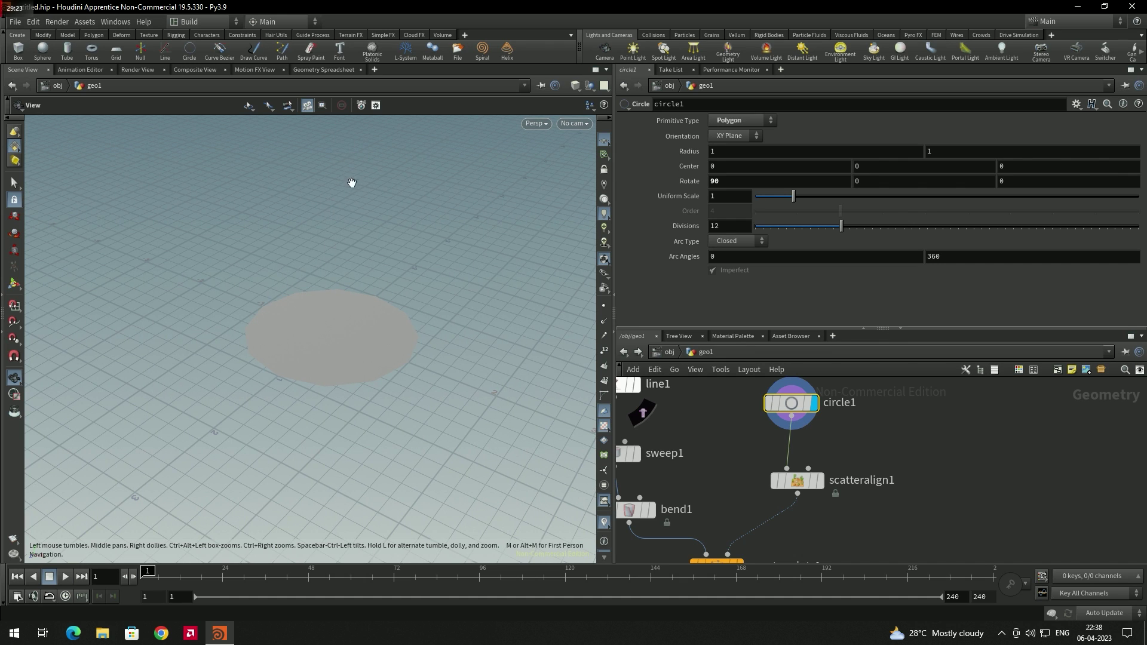
{"action": "left_click_drag", "start_coordinate": [360, 248], "coordinate": [365, 217]}
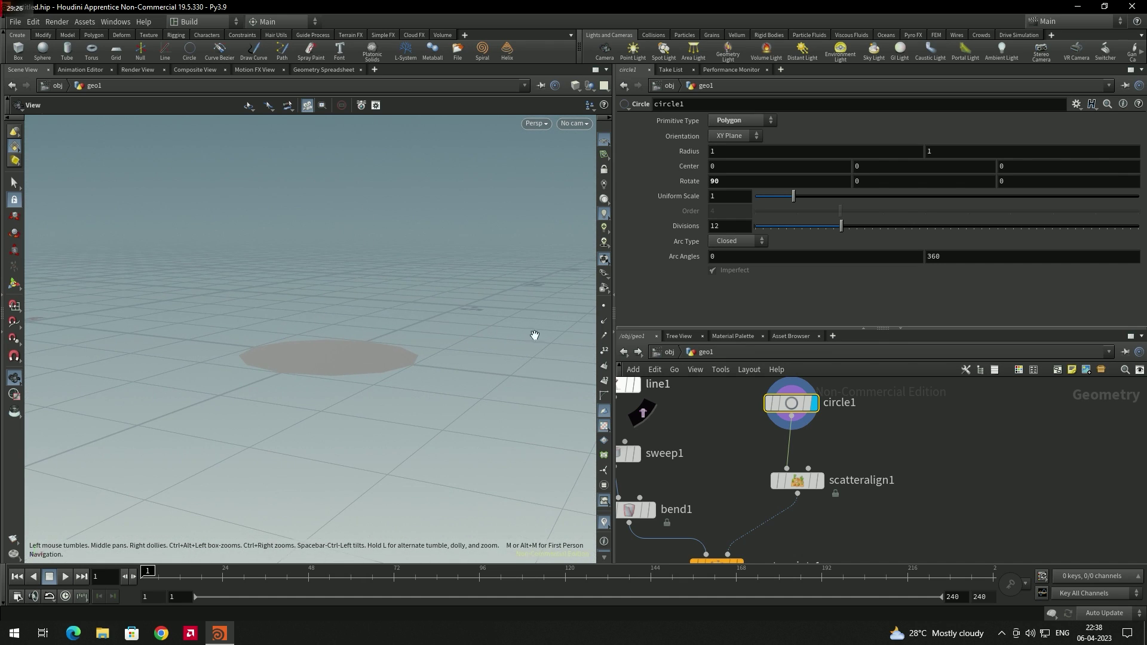
{"action": "middle_click_drag", "start_coordinate": [967, 521], "coordinate": [972, 478]}
{"action": "left_click", "coordinate": [747, 523]}
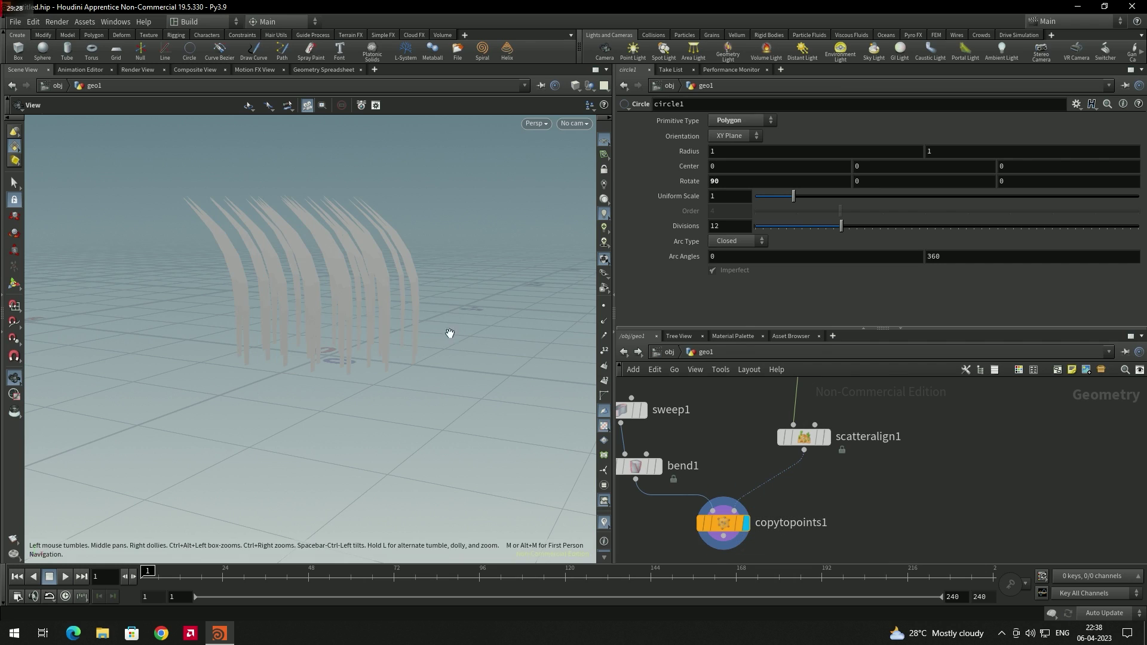
- Display circle1 and set its X rotation to -90
{"action": "middle_click_drag", "start_coordinate": [877, 437], "coordinate": [841, 498]}
{"action": "mouse_move", "coordinate": [802, 423]}
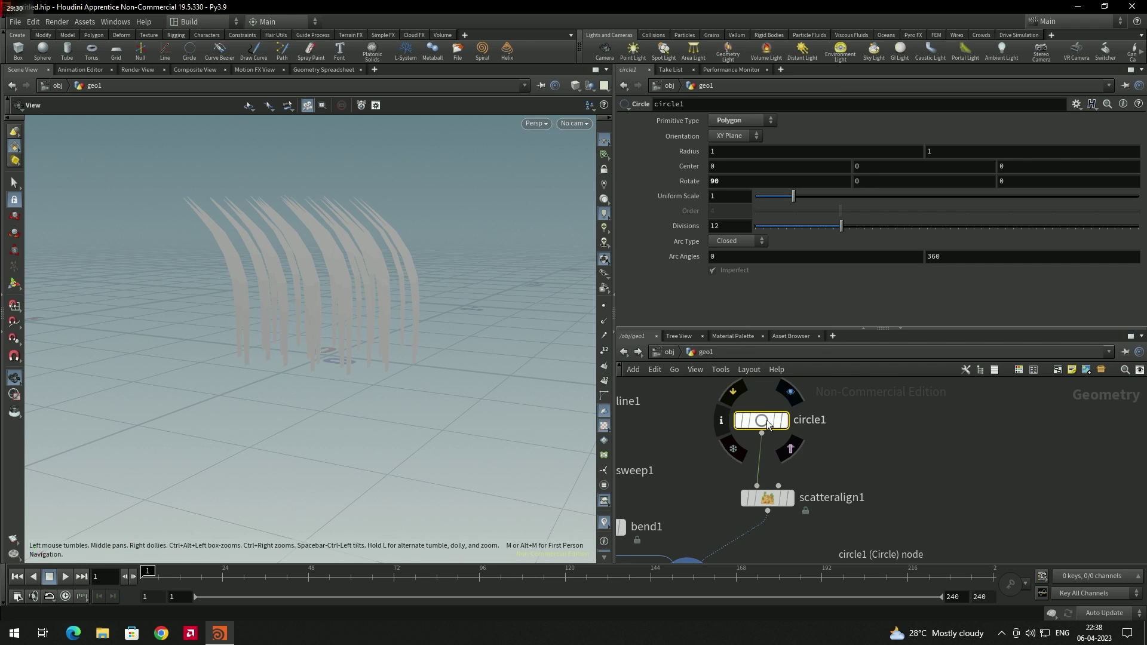
{"action": "left_click", "coordinate": [790, 392]}
{"action": "mouse_move", "coordinate": [362, 323]}
{"action": "left_mouse_down"}
{"action": "mouse_move", "coordinate": [369, 353]}
{"action": "mouse_move", "coordinate": [361, 343]}
{"action": "left_mouse_up"}
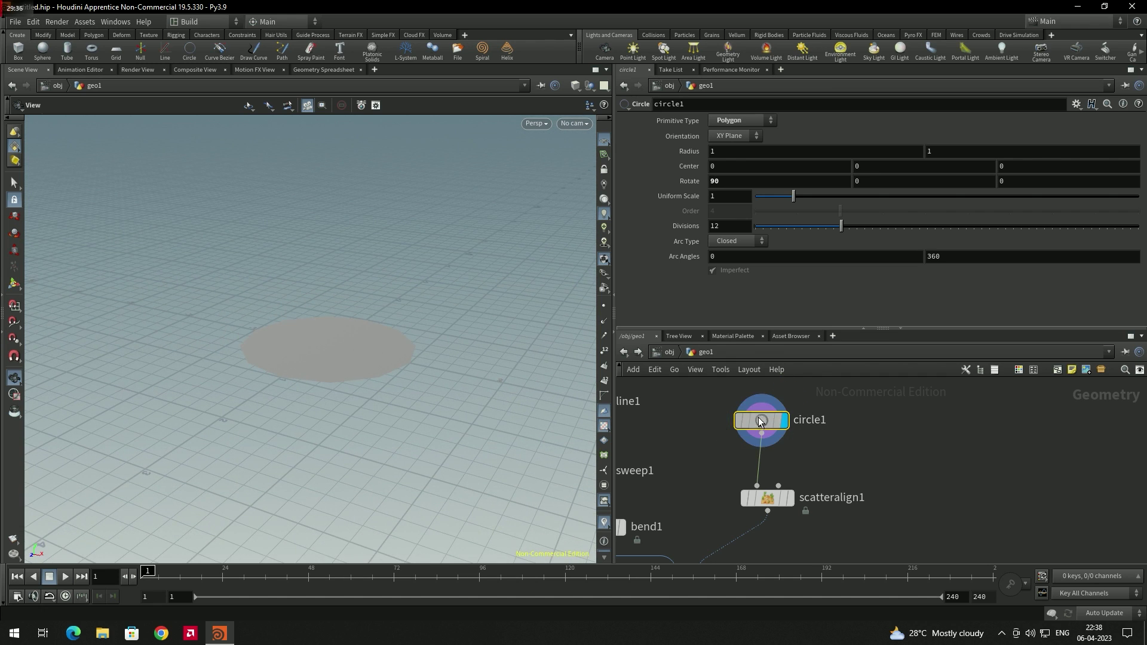
{"action": "left_click", "coordinate": [720, 181]}
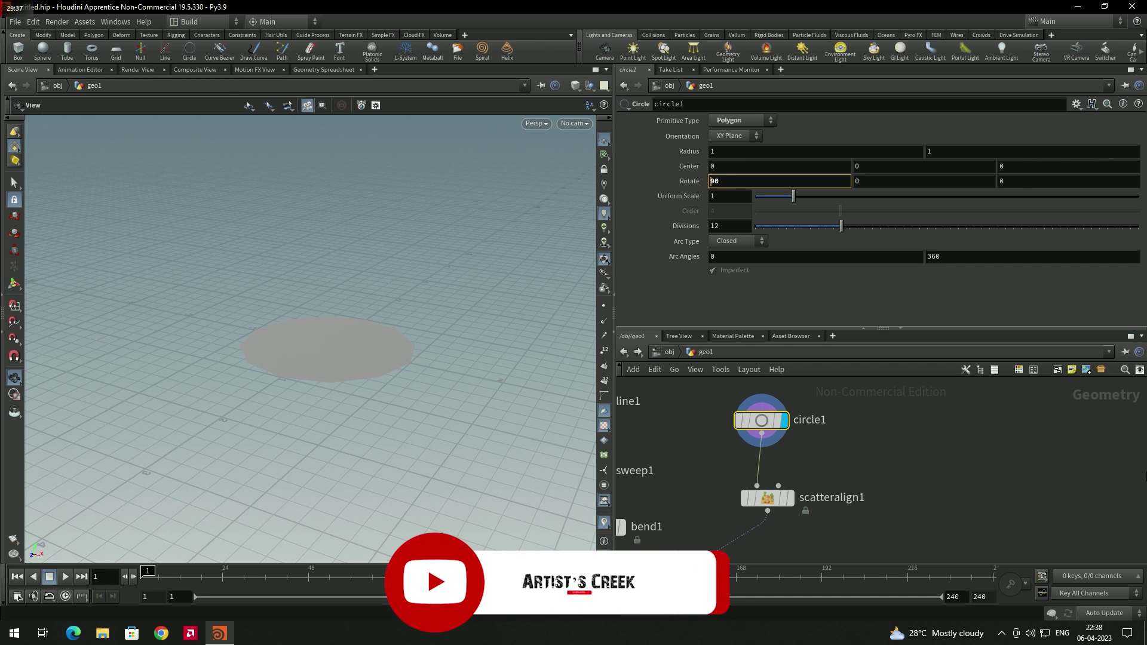
{"action": "key", "text": "Home"}
{"action": "type", "text": "-"}
{"action": "key", "text": "Return"}
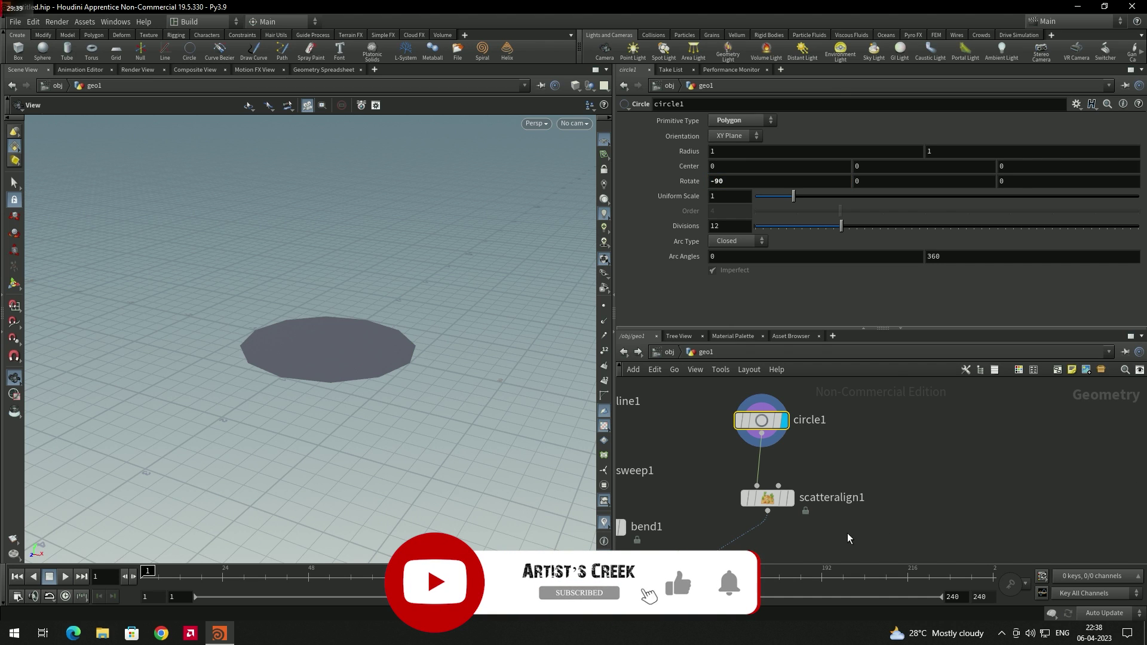
- Display copytopoints1 and examine the direction of the copied blades
{"action": "mouse_move", "coordinate": [410, 392]}
{"action": "left_mouse_down"}
{"action": "mouse_move", "coordinate": [403, 336]}
{"action": "mouse_move", "coordinate": [346, 341]}
{"action": "mouse_move", "coordinate": [389, 397]}
{"action": "mouse_move", "coordinate": [495, 417]}
{"action": "left_mouse_up"}
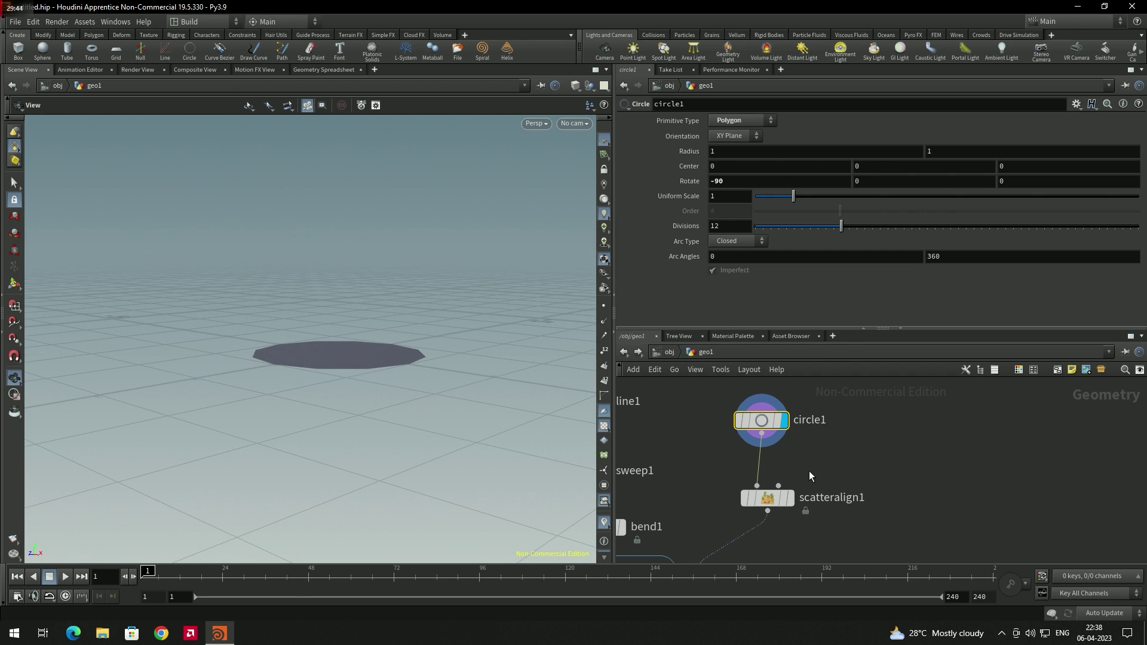
{"action": "middle_click_drag", "start_coordinate": [810, 471], "coordinate": [840, 385]}
{"action": "left_click", "coordinate": [740, 500]}
{"action": "left_click_drag", "start_coordinate": [446, 372], "coordinate": [421, 392]}
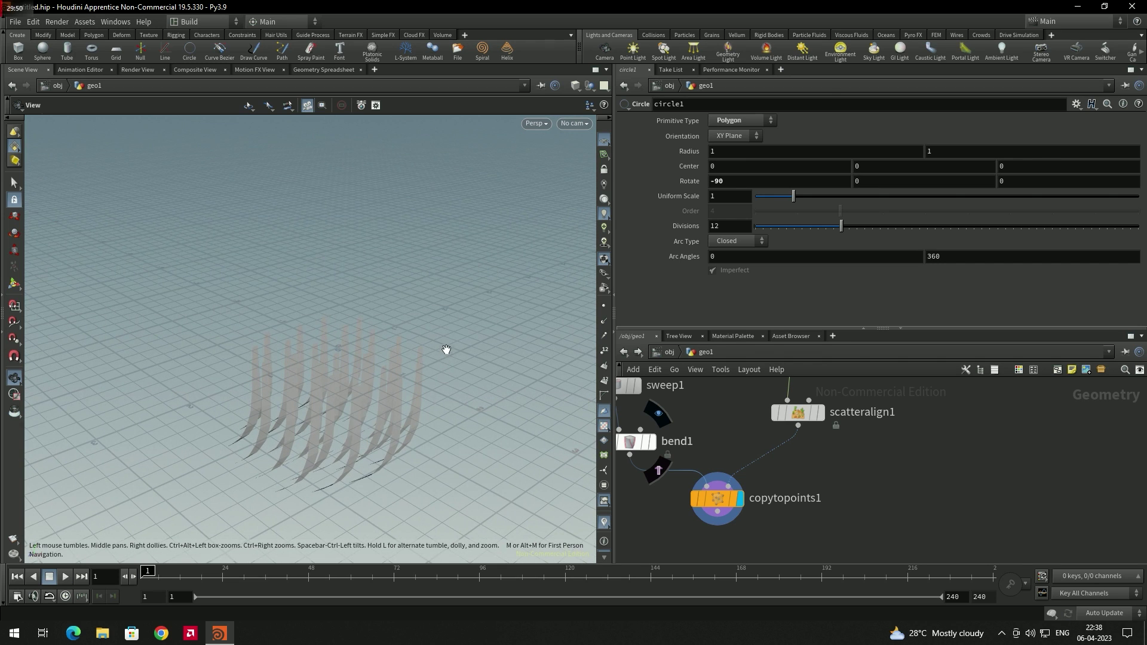
- Set circle1's X rotation to 90 while the copies stay displayed
{"action": "middle_click_drag", "start_coordinate": [907, 425], "coordinate": [848, 502]}
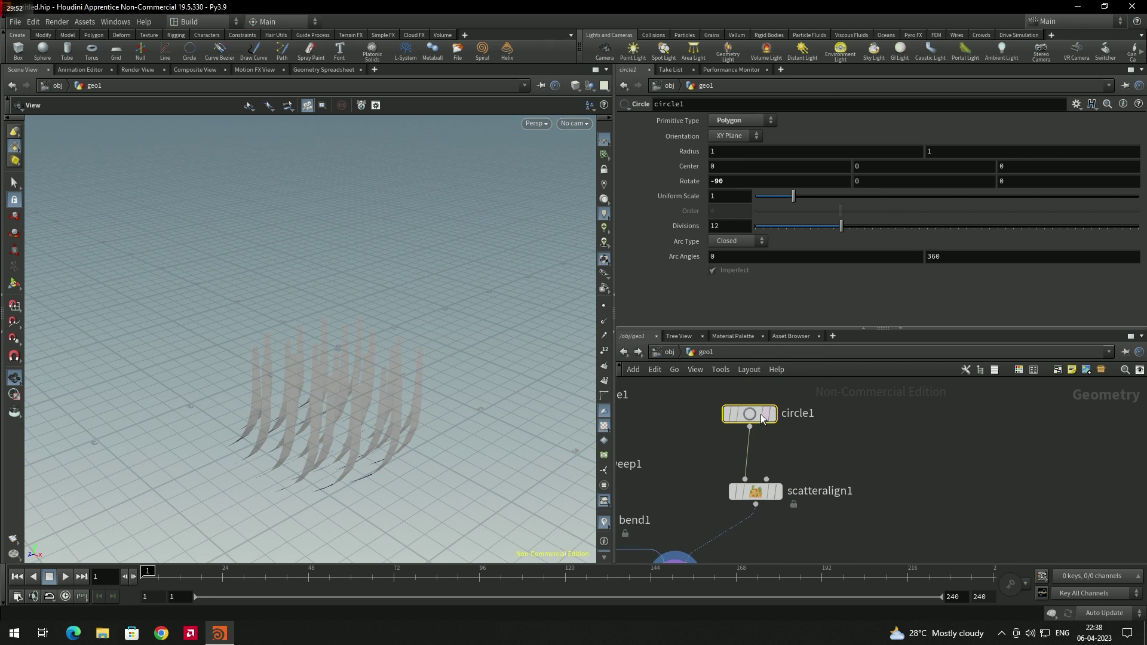
{"action": "mouse_move", "coordinate": [756, 416]}
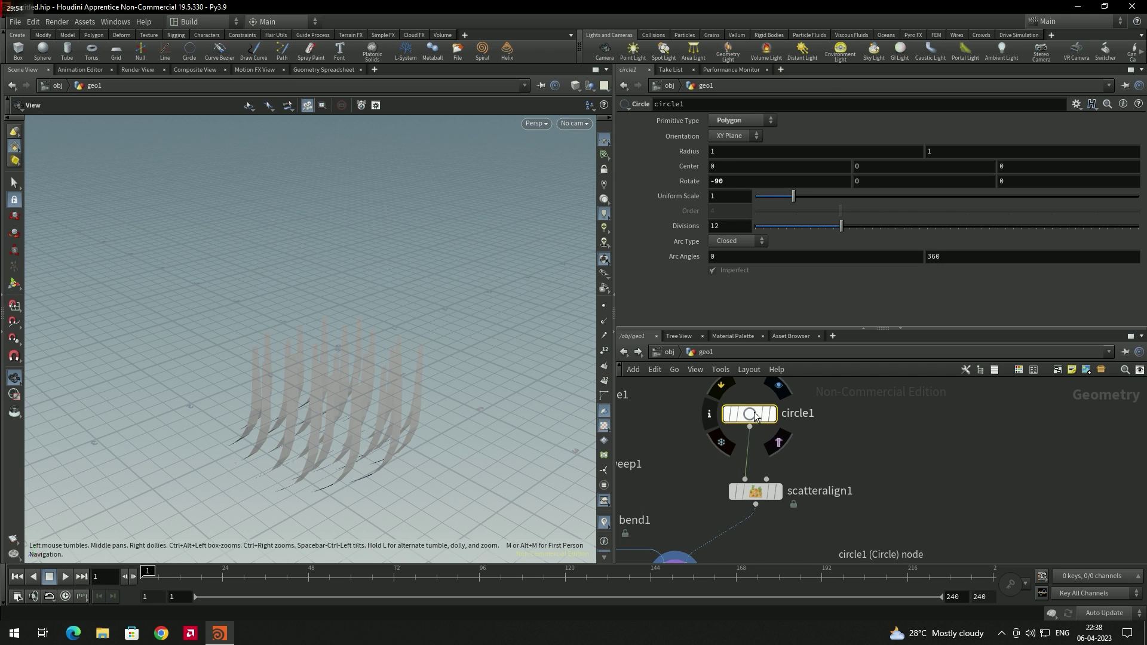
{"action": "left_click", "coordinate": [711, 181]}
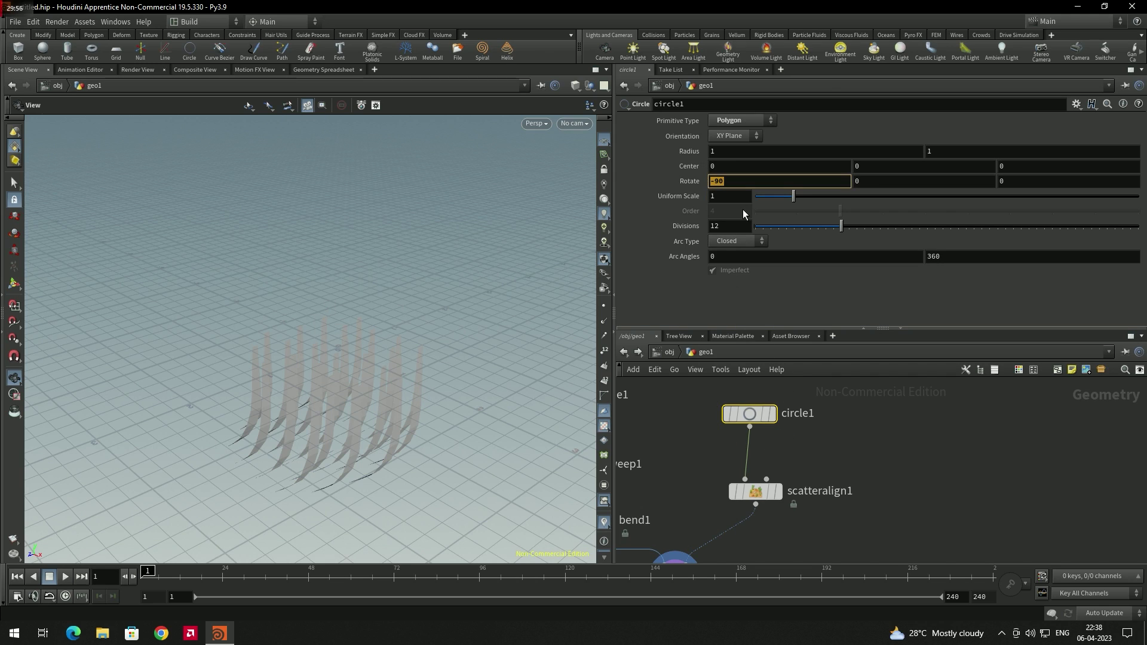
{"action": "type", "text": "90"}
{"action": "key", "text": "Return"}
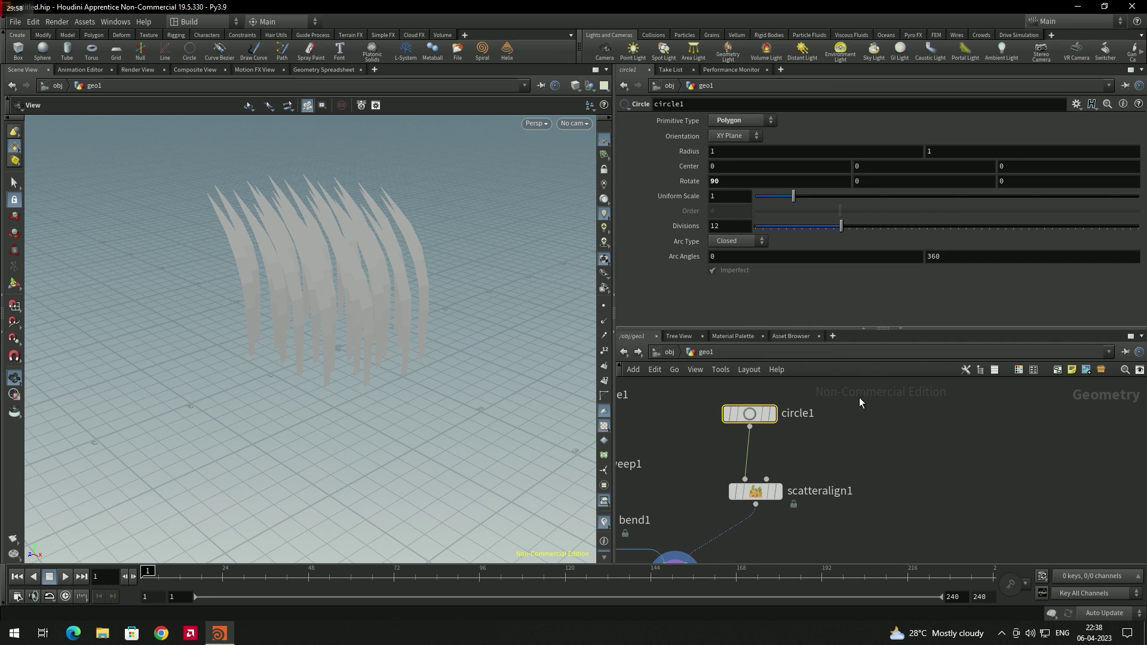
- Flip circle1 again by setting its X rotation to -90
{"action": "left_click", "coordinate": [840, 429]}
{"action": "left_click", "coordinate": [730, 179]}
{"action": "type", "text": "-90"}
{"action": "key", "text": "Return"}
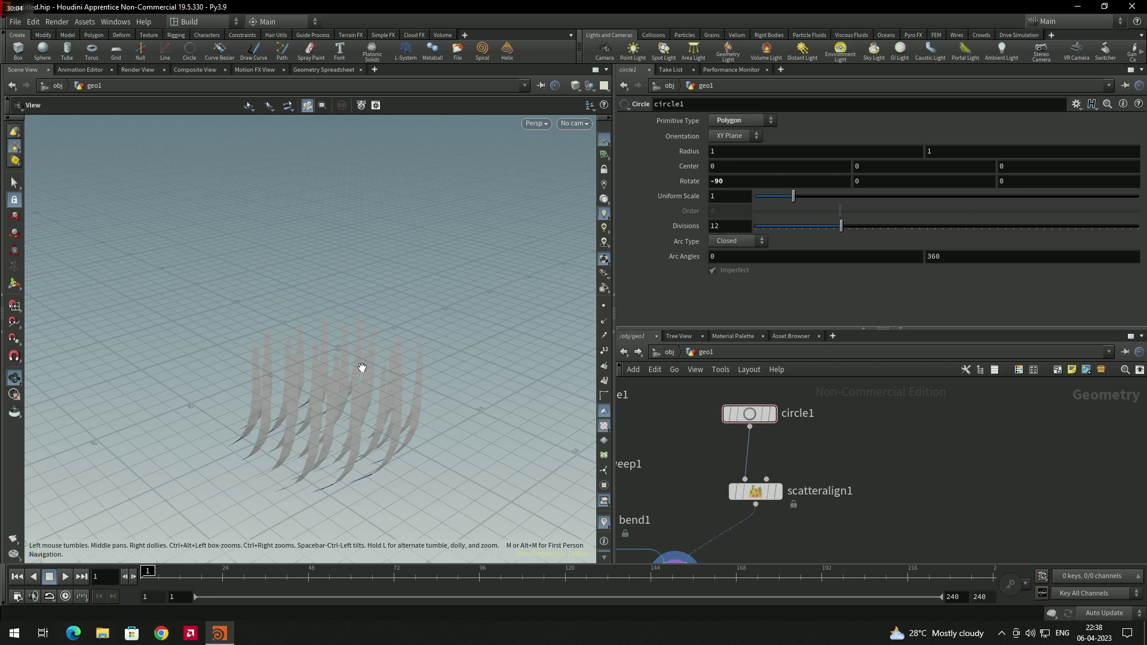
- Insert a Reverse node on the wire between circle1 and scatteralign1
{"action": "left_click_drag", "start_coordinate": [761, 421], "coordinate": [759, 415]}
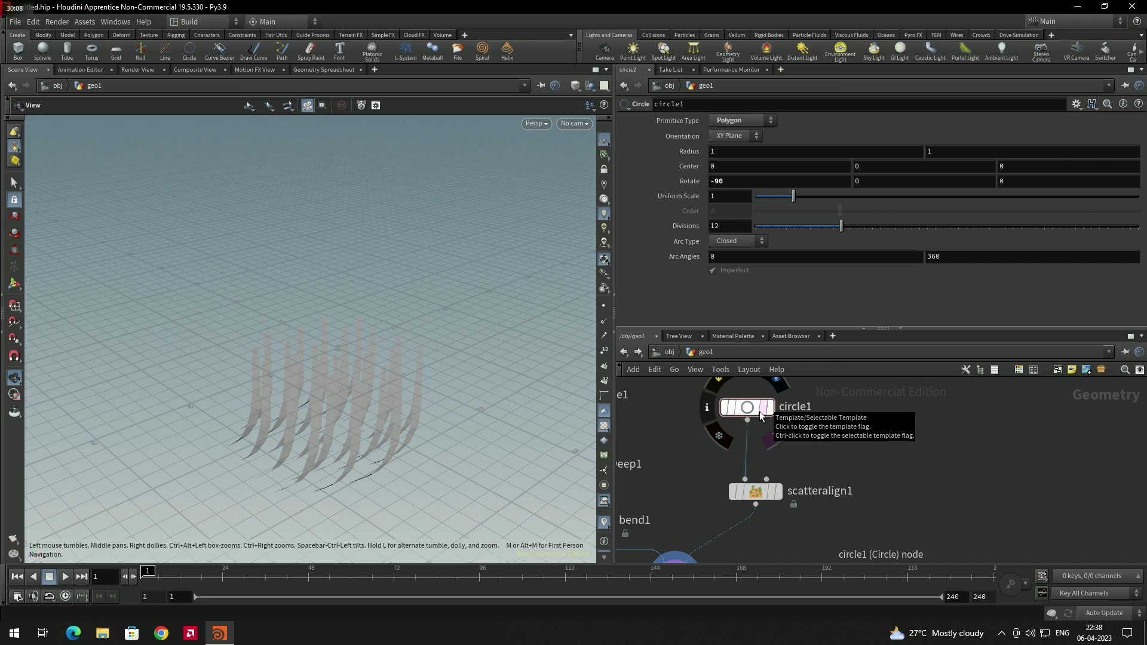
{"action": "key", "text": "Tab"}
{"action": "type", "text": "r"}
{"action": "key", "text": "BackSpace"}
{"action": "type", "text": "scatter"}
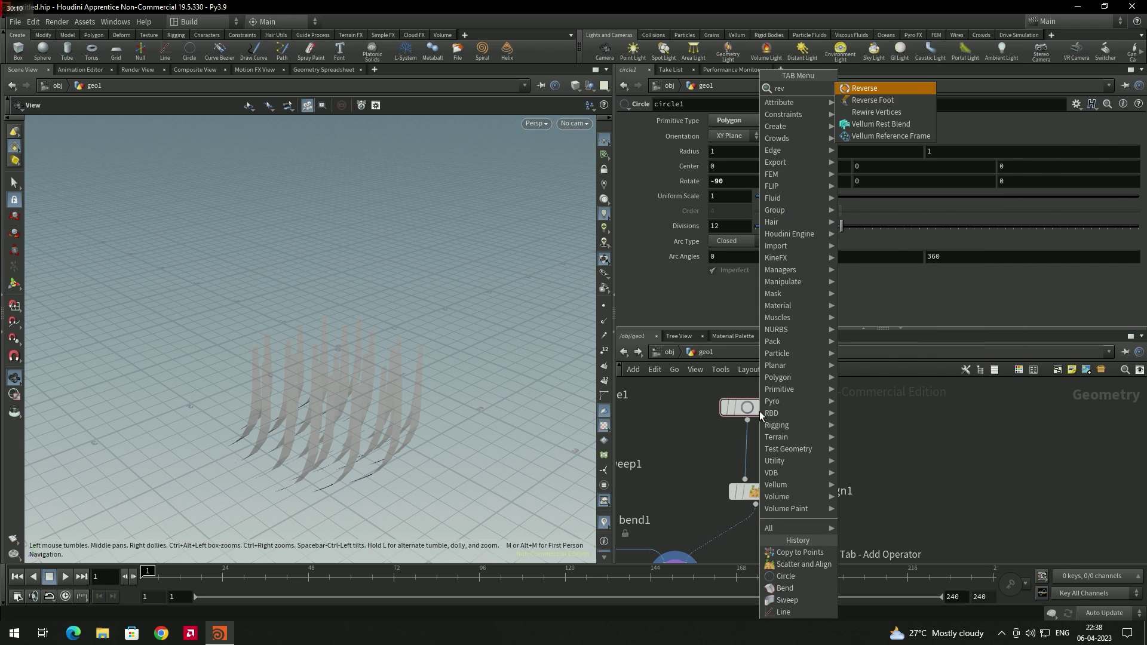
{"action": "key", "text": "Return"}
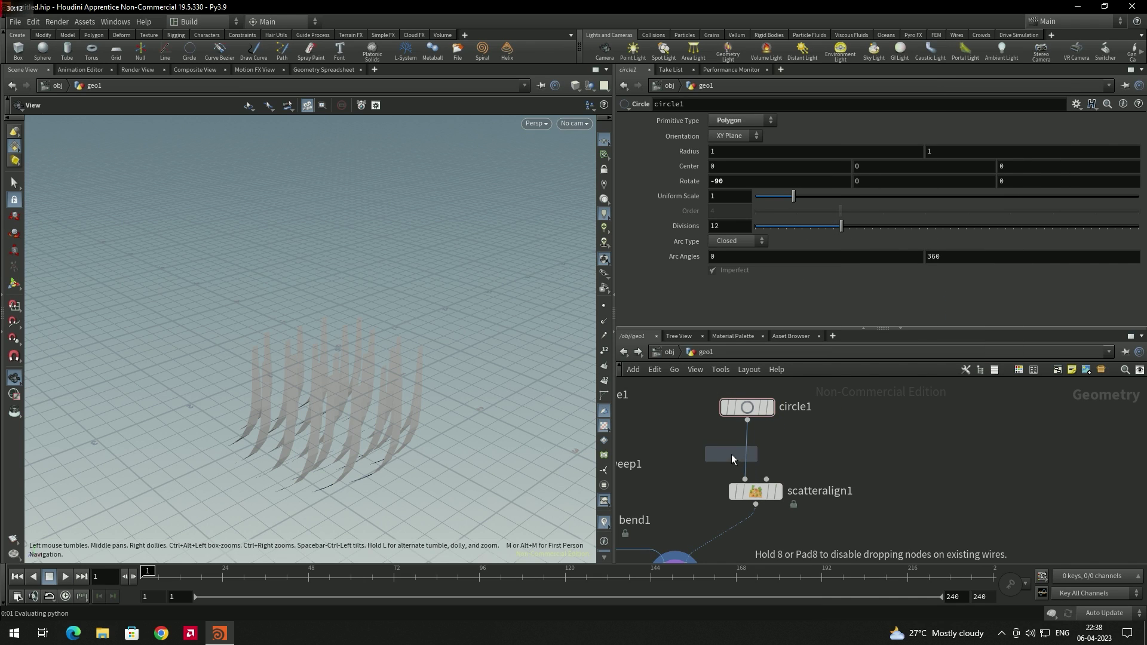
{"action": "left_click", "coordinate": [750, 454]}
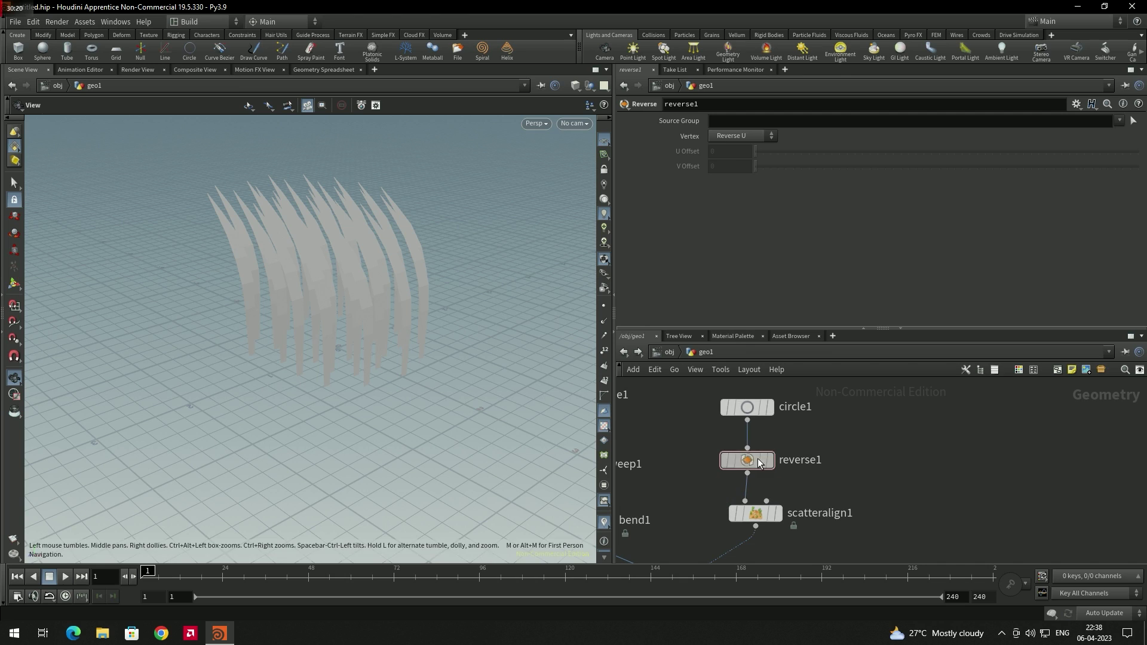
- Delete the Reverse node and set circle1's X rotation to 90
{"action": "mouse_move", "coordinate": [750, 457]}
{"action": "key", "text": "Delete"}
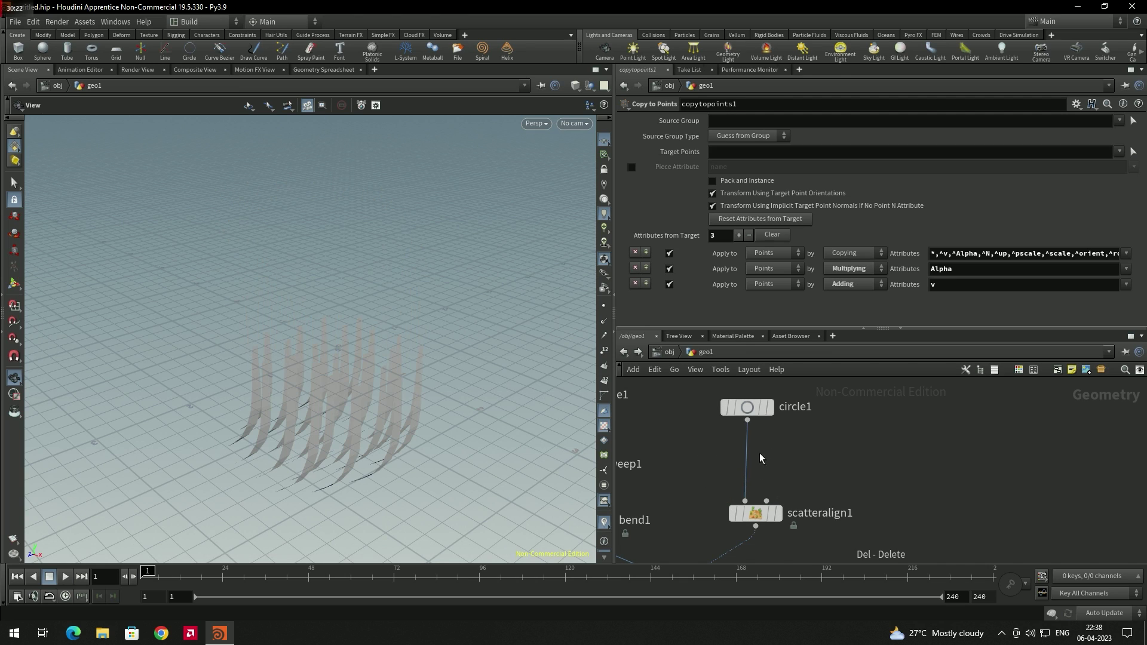
{"action": "left_click", "coordinate": [747, 407]}
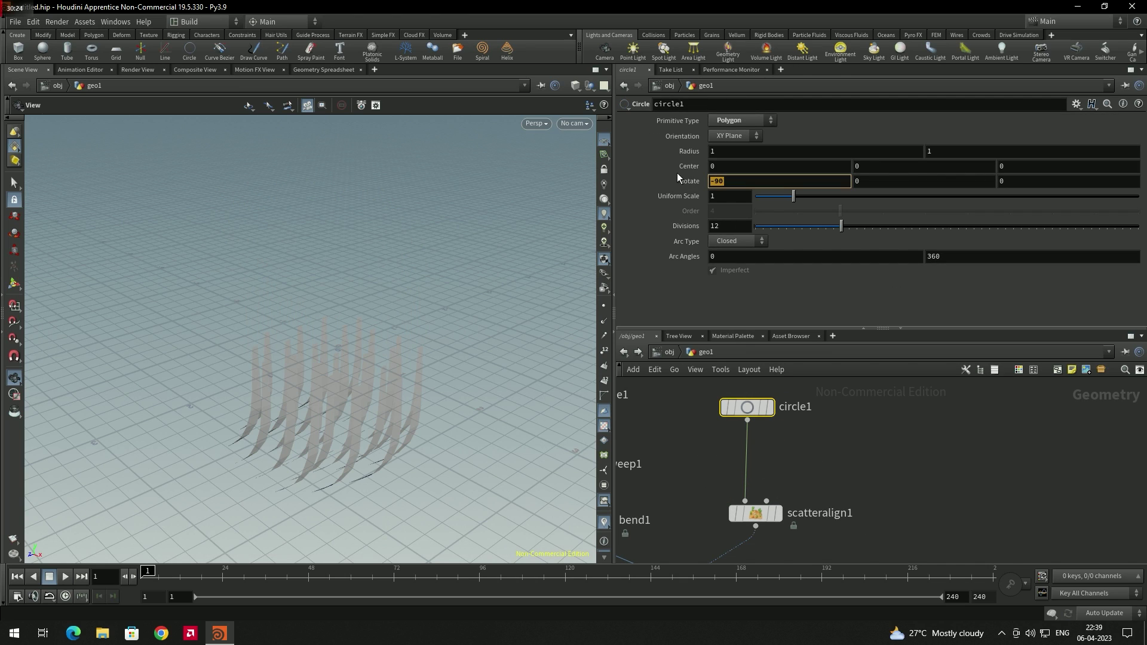
{"action": "key", "text": "Home"}
{"action": "key", "text": "Delete"}
{"action": "key", "text": "Return"}
- Set scatteralign1's Rotation Around Normal to a Min Angle of 0 and a Max Angle of 360
{"action": "scroll", "coordinate": [791, 469], "scroll_direction": "down", "scroll_amount": 2}
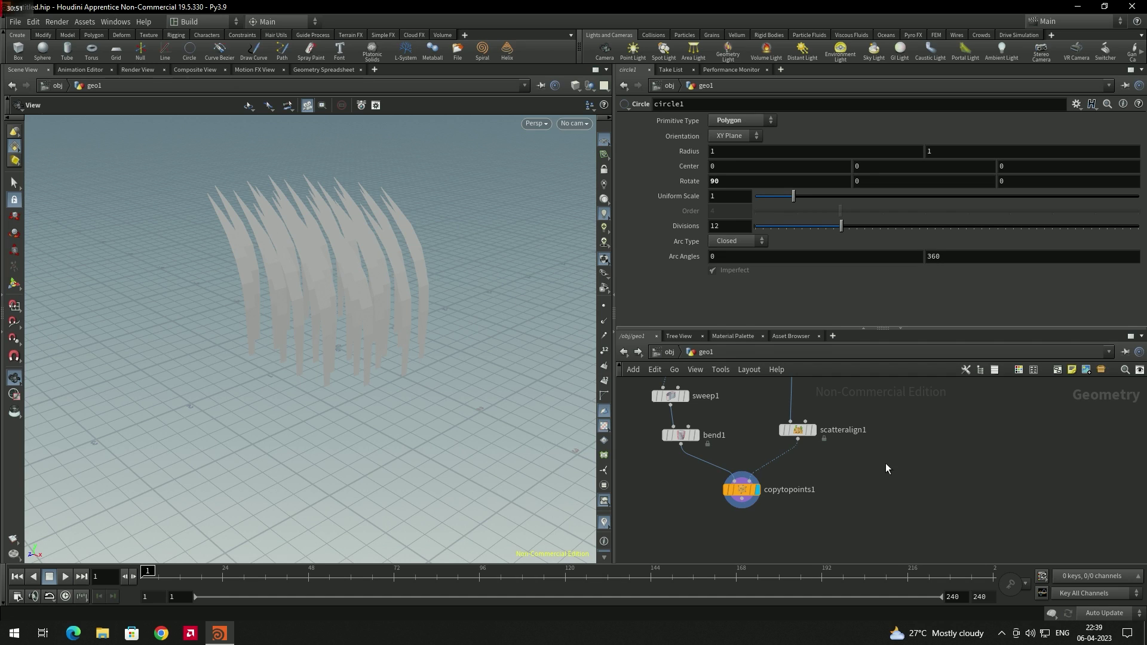
{"action": "left_click", "coordinate": [800, 433]}
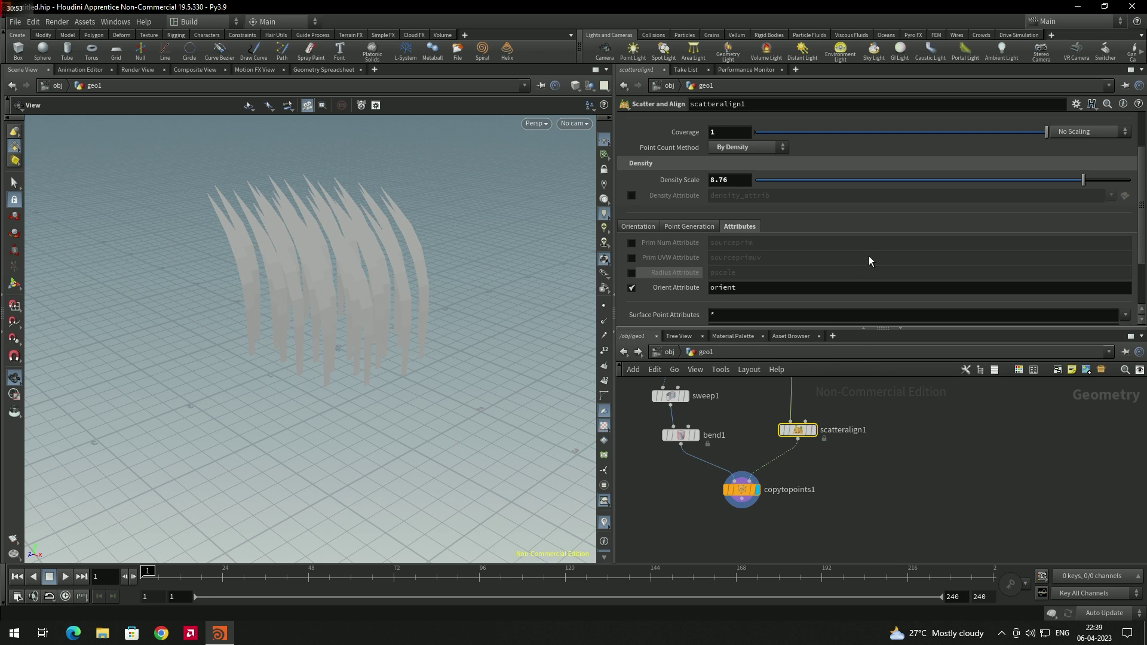
{"action": "scroll", "coordinate": [869, 261], "scroll_direction": "down", "scroll_amount": 3}
{"action": "left_click", "coordinate": [638, 155]}
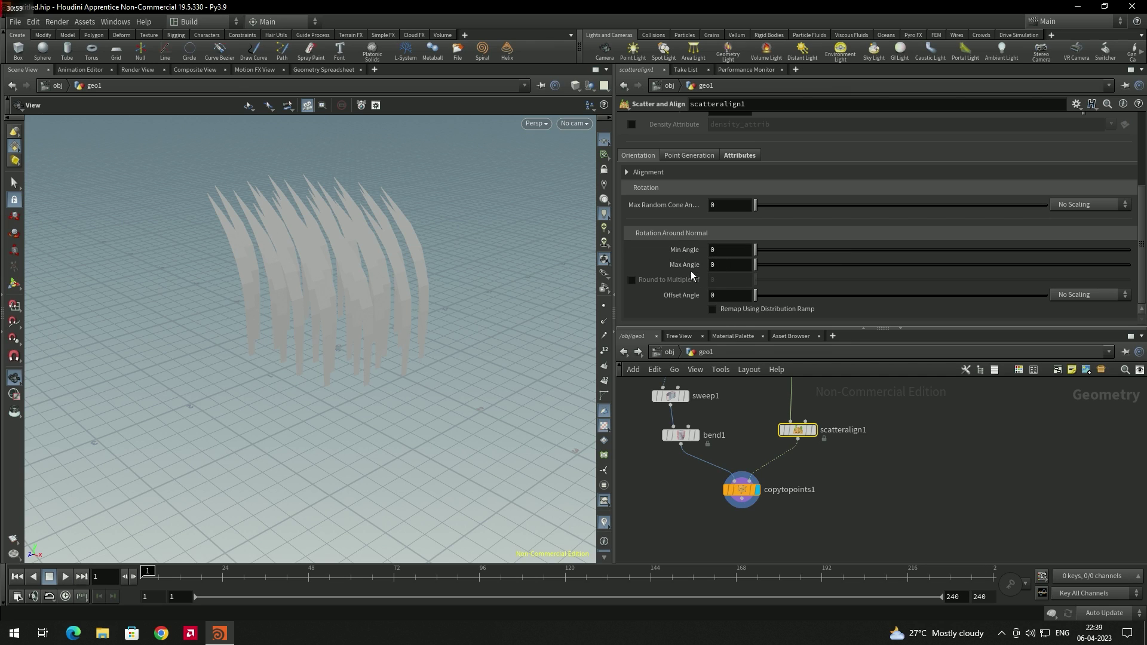
{"action": "left_click_drag", "start_coordinate": [756, 254], "coordinate": [906, 255]}
{"action": "left_click_drag", "start_coordinate": [790, 265], "coordinate": [784, 265]}
{"action": "left_click_drag", "start_coordinate": [526, 305], "coordinate": [532, 236]}
{"action": "left_click_drag", "start_coordinate": [906, 250], "coordinate": [1143, 267]}
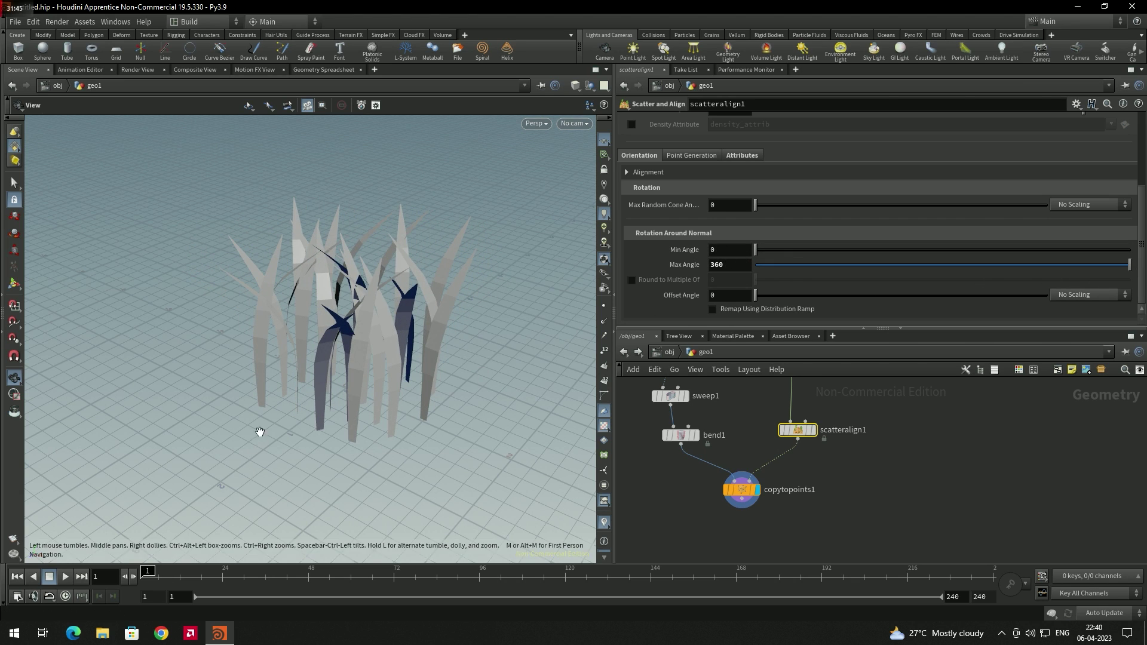
- Set scatteralign1's Max Random Cone Angle to about 42.8 so the grass blades lean outward at random
{"action": "mouse_move", "coordinate": [370, 333]}
{"action": "left_mouse_down"}
{"action": "mouse_move", "coordinate": [492, 313]}
{"action": "mouse_move", "coordinate": [494, 333]}
{"action": "mouse_move", "coordinate": [370, 325]}
{"action": "mouse_move", "coordinate": [355, 295]}
{"action": "mouse_move", "coordinate": [372, 325]}
{"action": "left_mouse_up"}
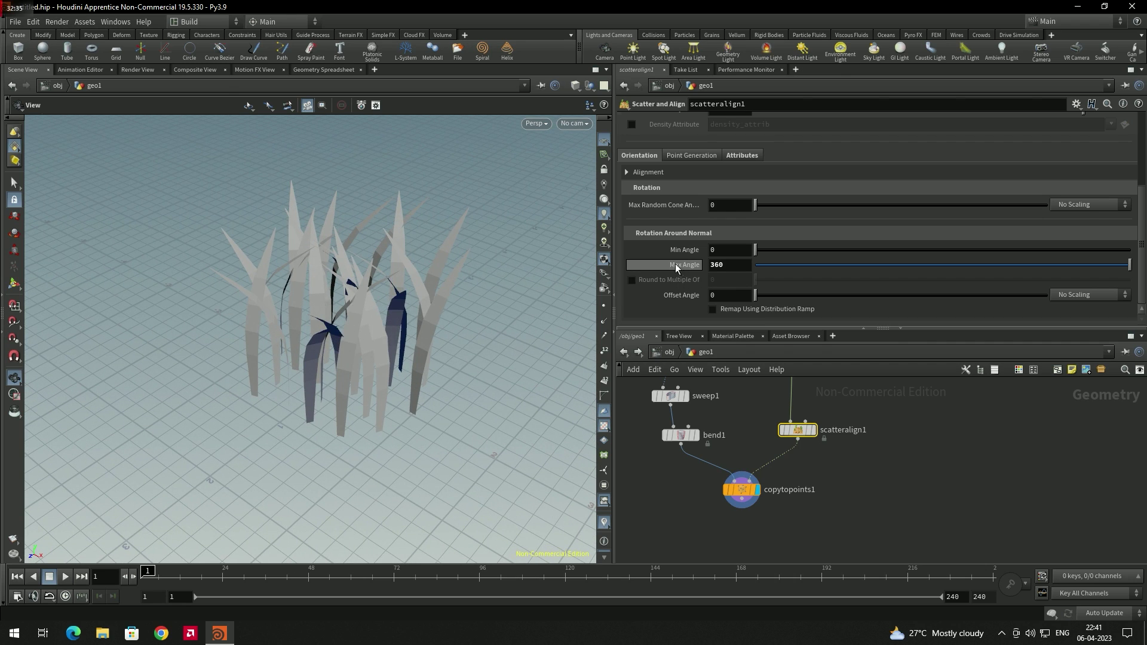
{"action": "scroll", "coordinate": [676, 266], "scroll_direction": "up", "scroll_amount": 1}
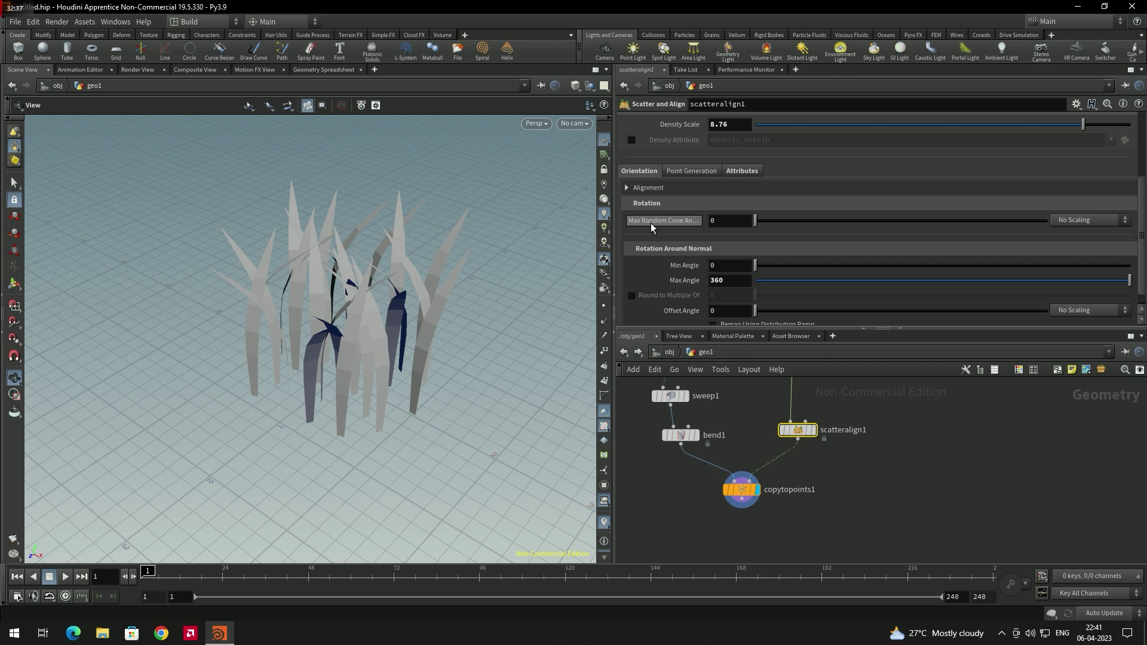
{"action": "left_click_drag", "start_coordinate": [755, 221], "coordinate": [819, 236]}
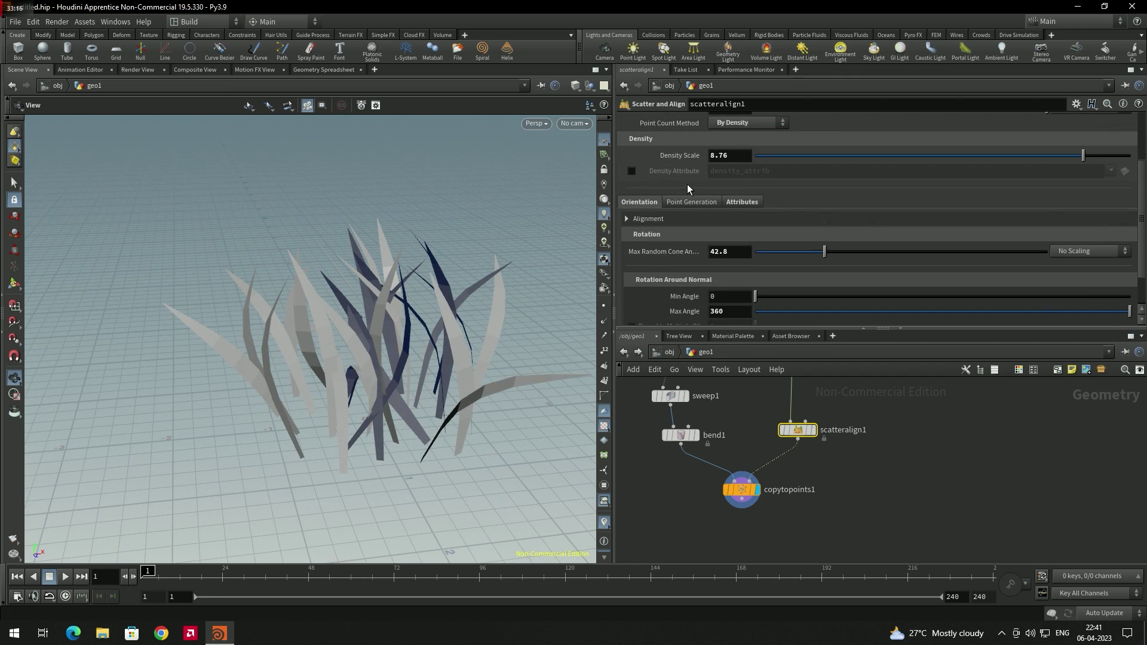
- Increase scatteralign1's Density Scale through 10 and 20 up to 30 to add more blades
{"action": "scroll", "coordinate": [765, 202], "scroll_direction": "up", "scroll_amount": 2}
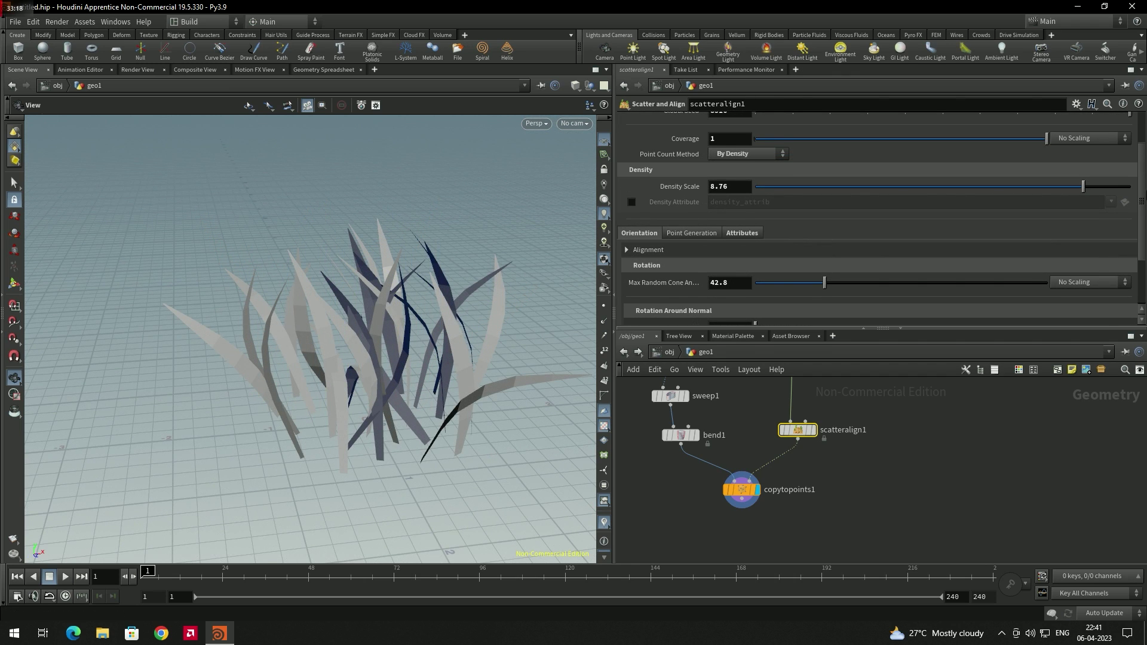
{"action": "left_click_drag", "start_coordinate": [1088, 186], "coordinate": [1136, 188]}
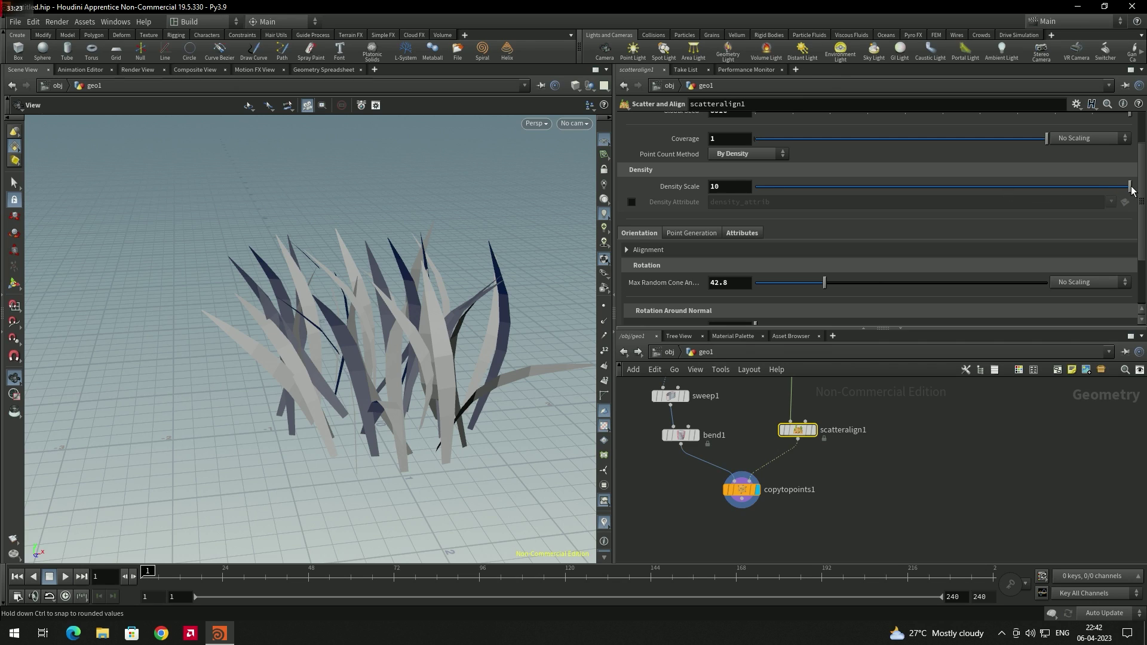
{"action": "type", "text": "20"}
{"action": "key", "text": "Return"}
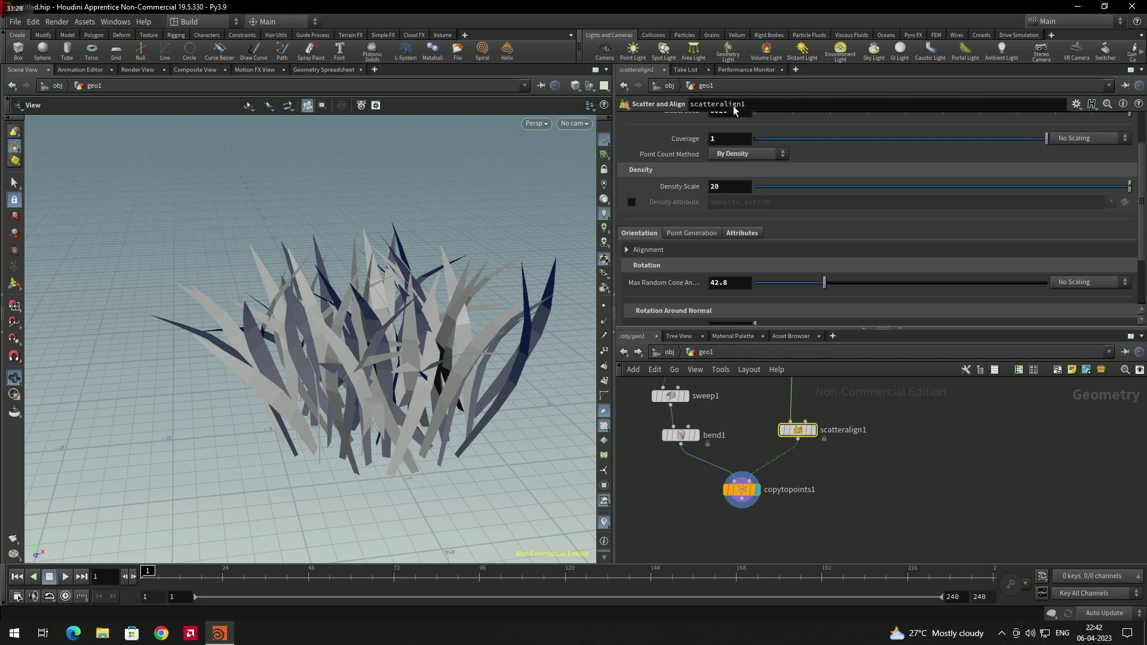
{"action": "left_click_drag", "start_coordinate": [372, 248], "coordinate": [732, 178]}
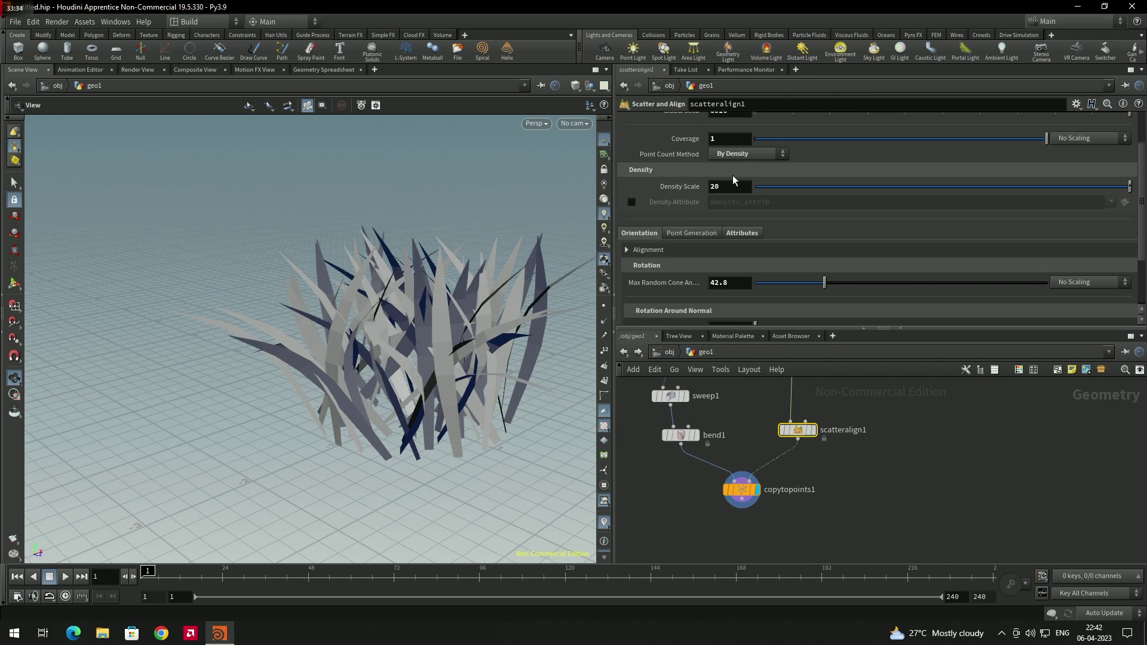
{"action": "type", "text": "30"}
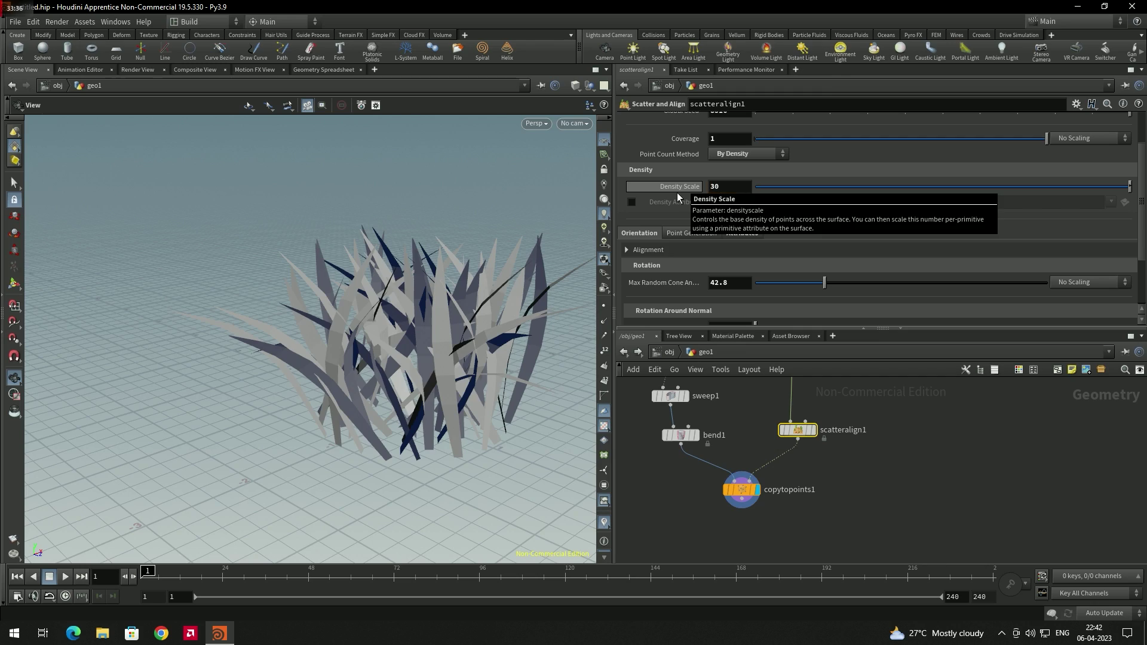
{"action": "key", "text": "Return"}
- Reduce scatteralign1's Max Random Cone Angle to about 19.2
{"action": "left_click_drag", "start_coordinate": [526, 257], "coordinate": [562, 257]}
{"action": "left_click_drag", "start_coordinate": [825, 285], "coordinate": [786, 287]}
{"action": "left_click_drag", "start_coordinate": [430, 281], "coordinate": [464, 284]}
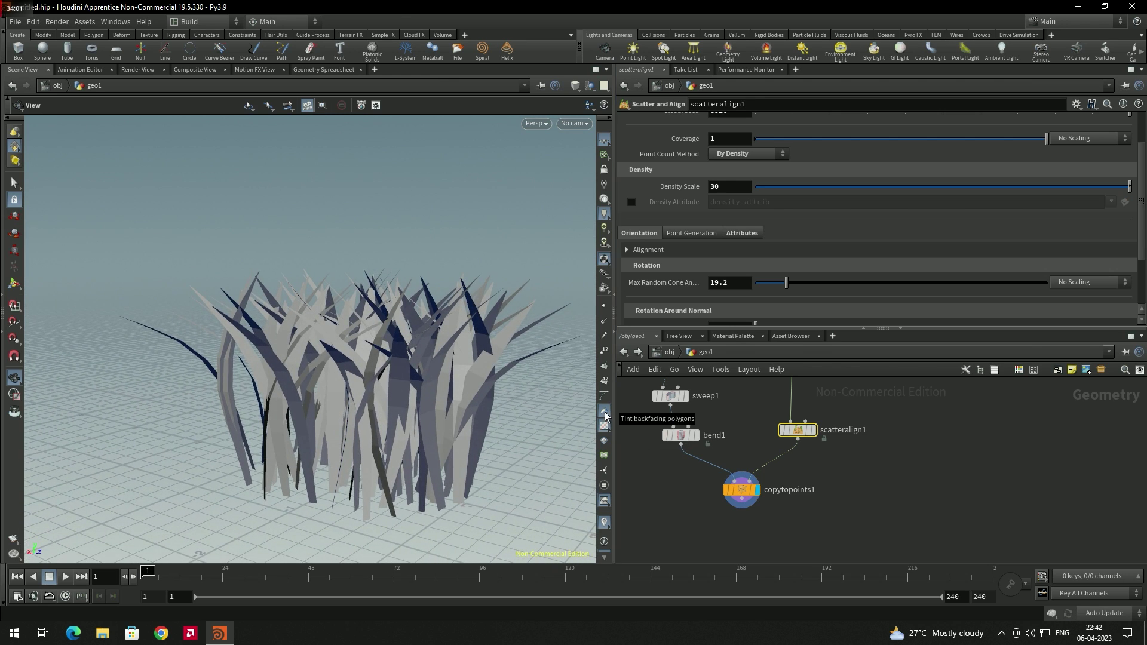
- Turn off backfacing polygon tinting in the viewport and inspect the grass patch from several sides
{"action": "left_click", "coordinate": [605, 416]}
{"action": "left_click_drag", "start_coordinate": [538, 404], "coordinate": [407, 382]}
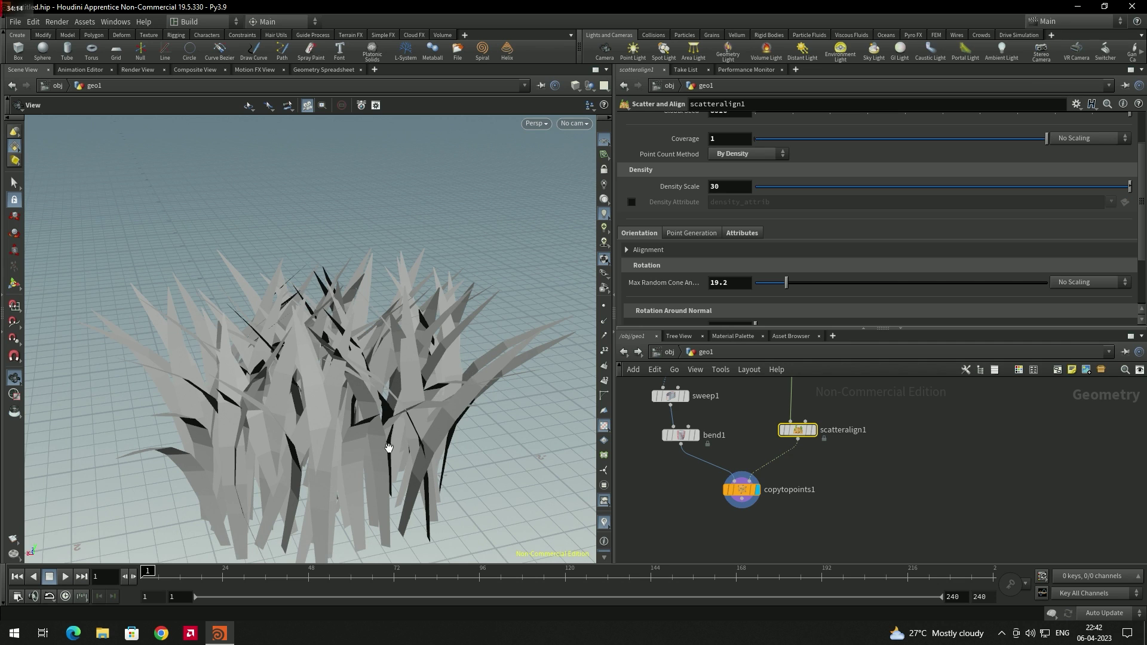
{"action": "left_click_drag", "start_coordinate": [389, 449], "coordinate": [357, 413]}
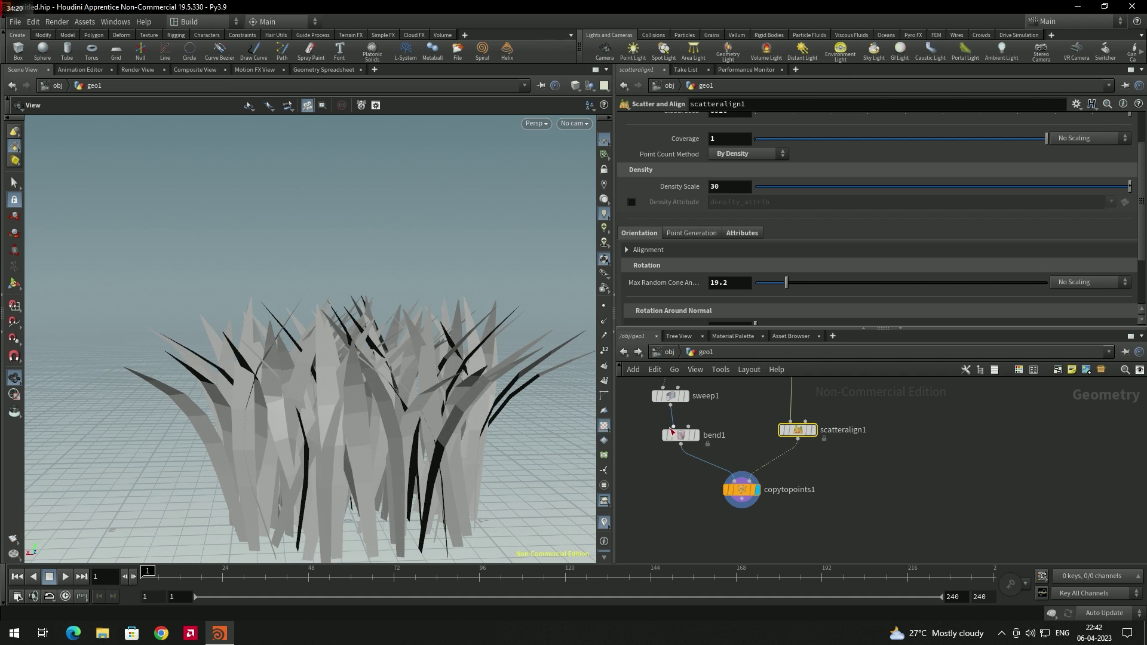
- Set line1's Points to 40 to smooth the blades' curvature
{"action": "key", "text": "h"}
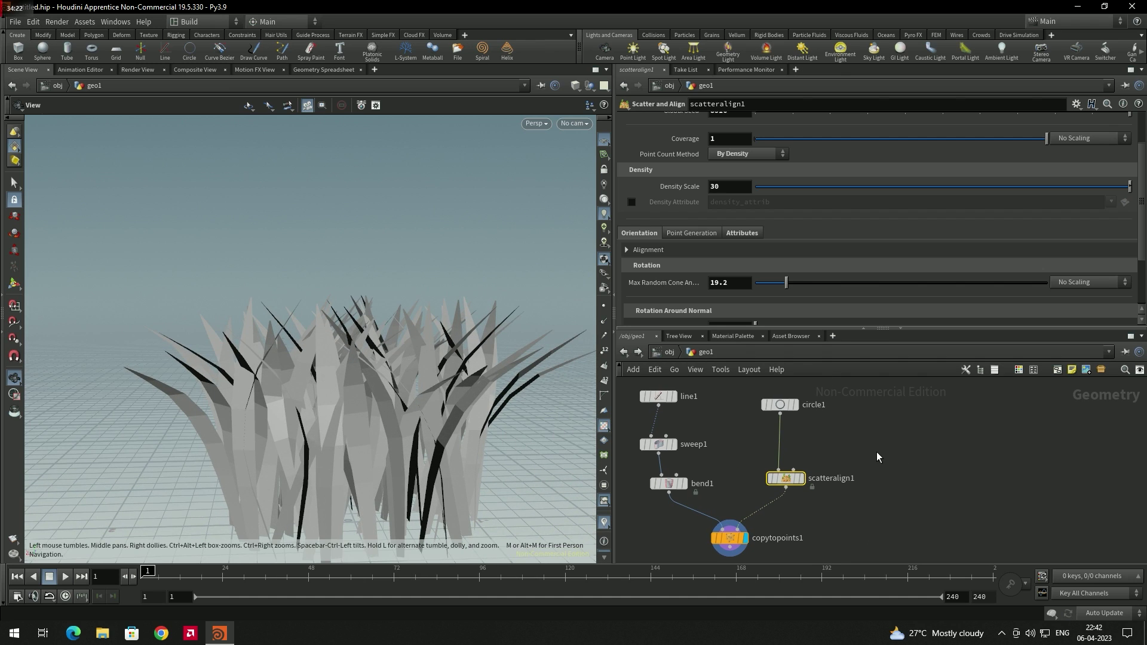
{"action": "left_click", "coordinate": [658, 396]}
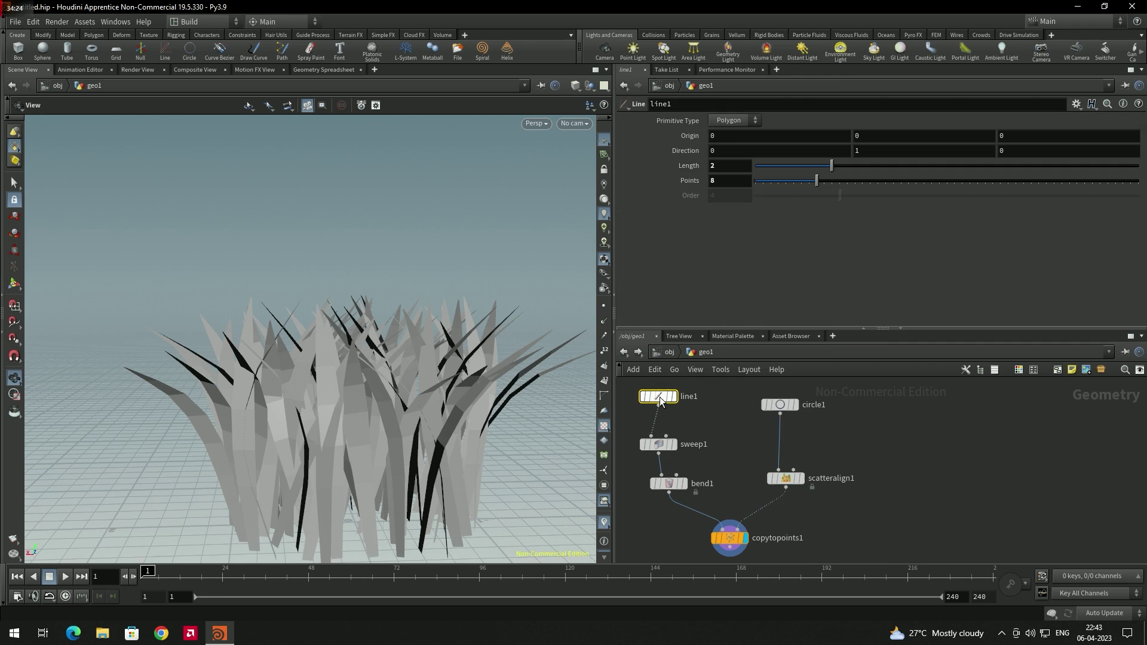
{"action": "left_click_drag", "start_coordinate": [820, 180], "coordinate": [952, 195]}
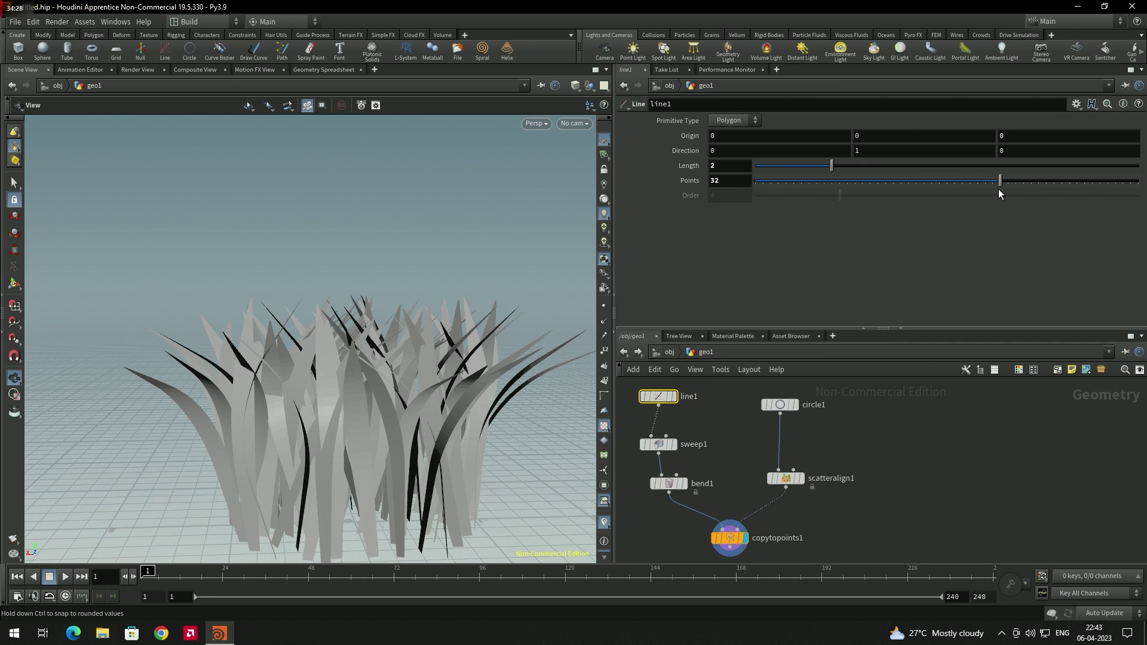
{"action": "left_click_drag", "start_coordinate": [478, 303], "coordinate": [501, 298], "text": "alt"}
{"action": "key", "text": "Return"}
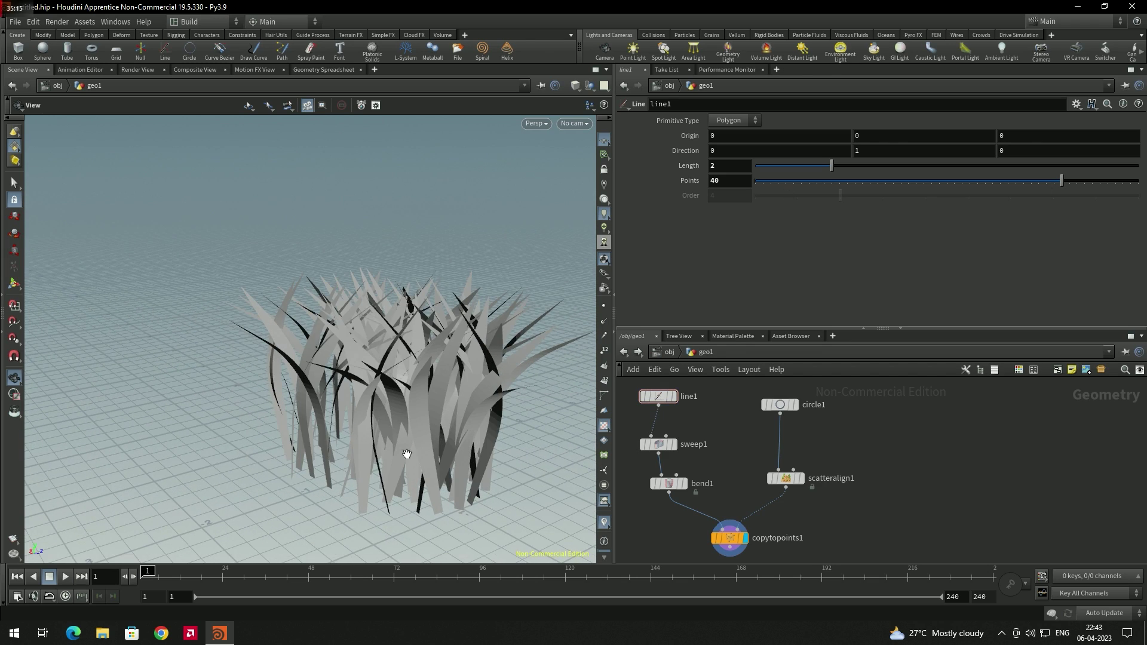
{"action": "right_click_drag", "start_coordinate": [411, 453], "coordinate": [418, 398]}
{"action": "left_click_drag", "start_coordinate": [423, 374], "coordinate": [405, 344]}
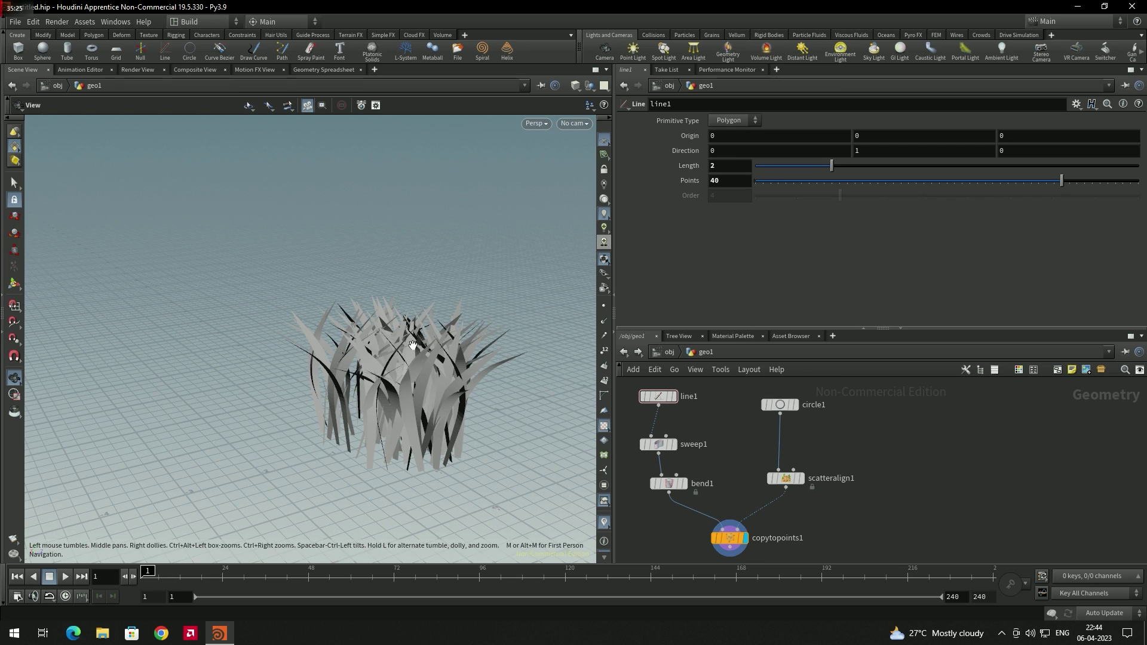
- Make room below scatteralign1 and insert an Attribute Randomize node between it and copytopoints1
{"action": "left_click_drag", "start_coordinate": [788, 479], "coordinate": [783, 452]}
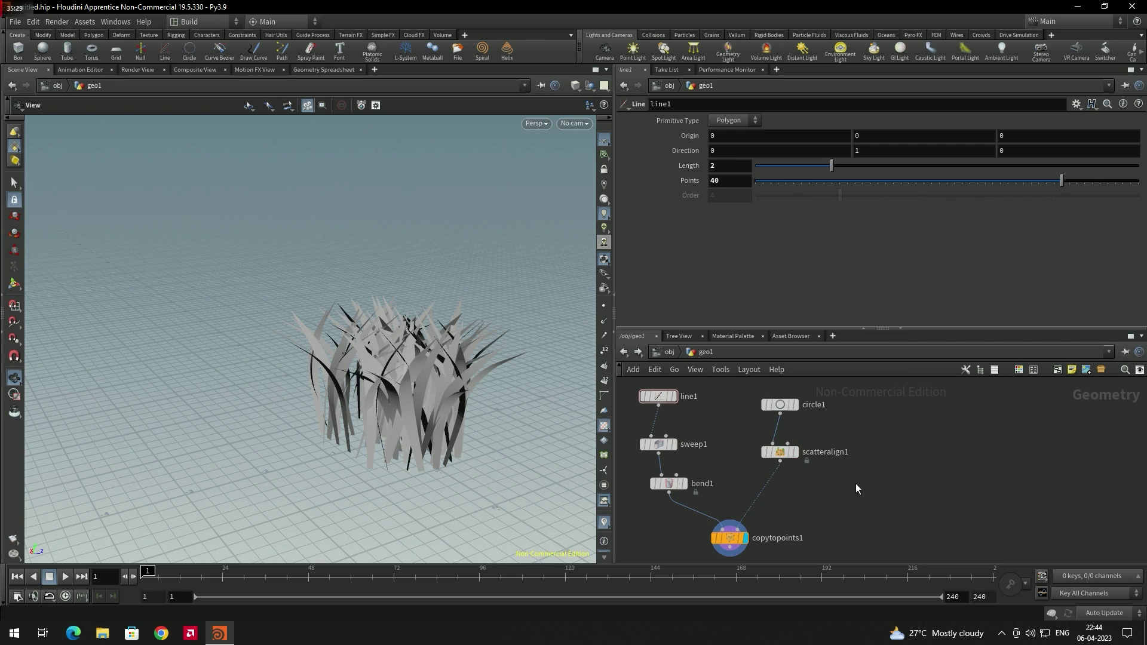
{"action": "key", "text": "Tab"}
{"action": "type", "text": "attr"}
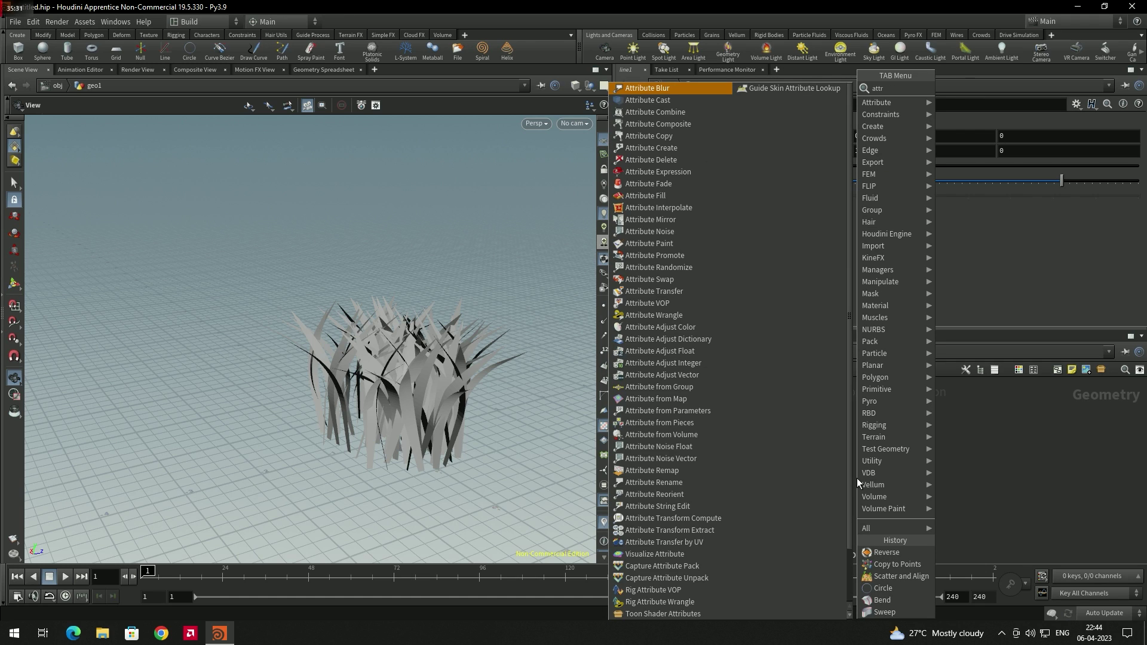
{"action": "type", "text": "ibr"}
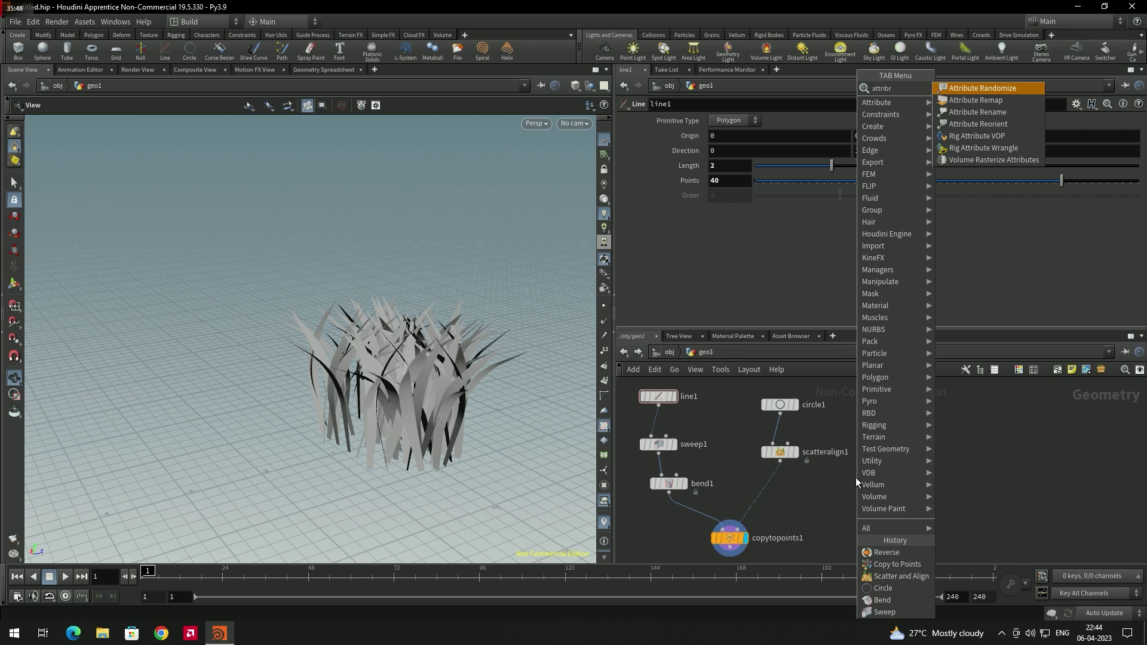
{"action": "key", "text": "Return"}
{"action": "left_click", "coordinate": [856, 478]}
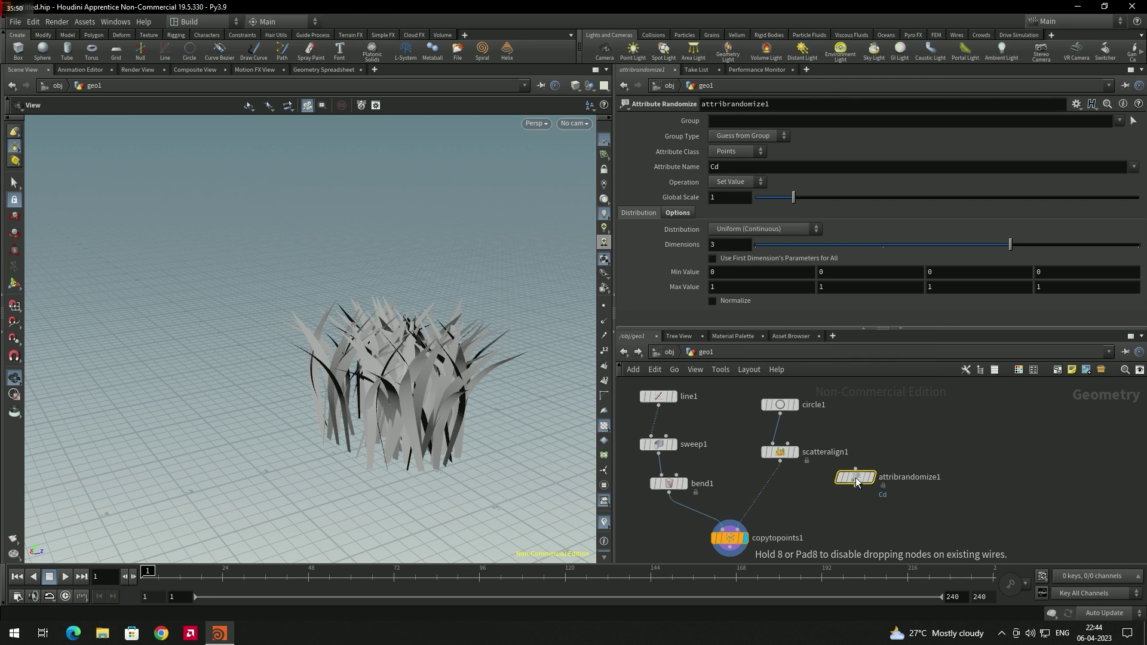
{"action": "left_click_drag", "start_coordinate": [856, 478], "coordinate": [775, 486]}
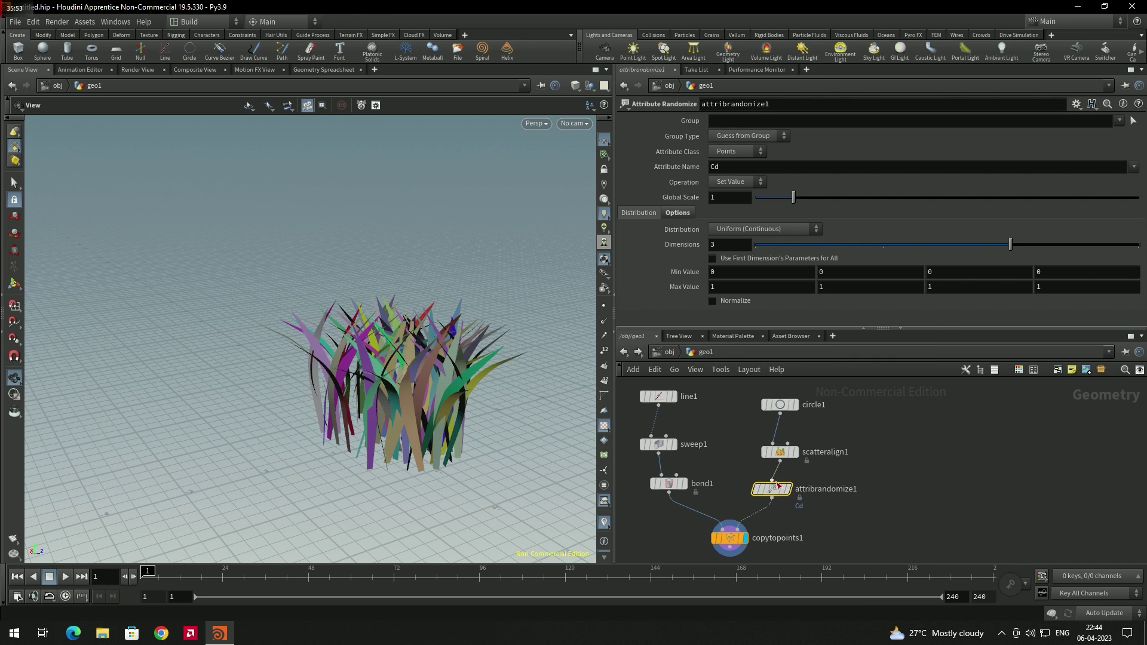
{"action": "left_click", "coordinate": [823, 528]}
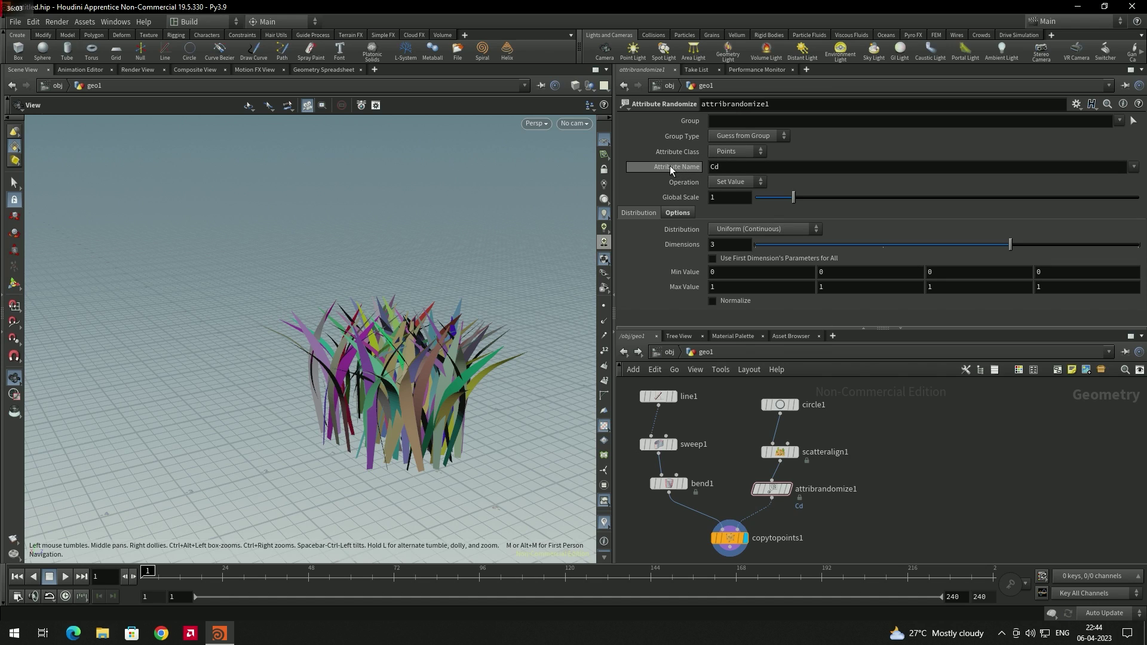
- Set attribrandomize1's Attribute Name to pscale so that the blades' size is randomized
{"action": "left_click", "coordinate": [733, 169]}
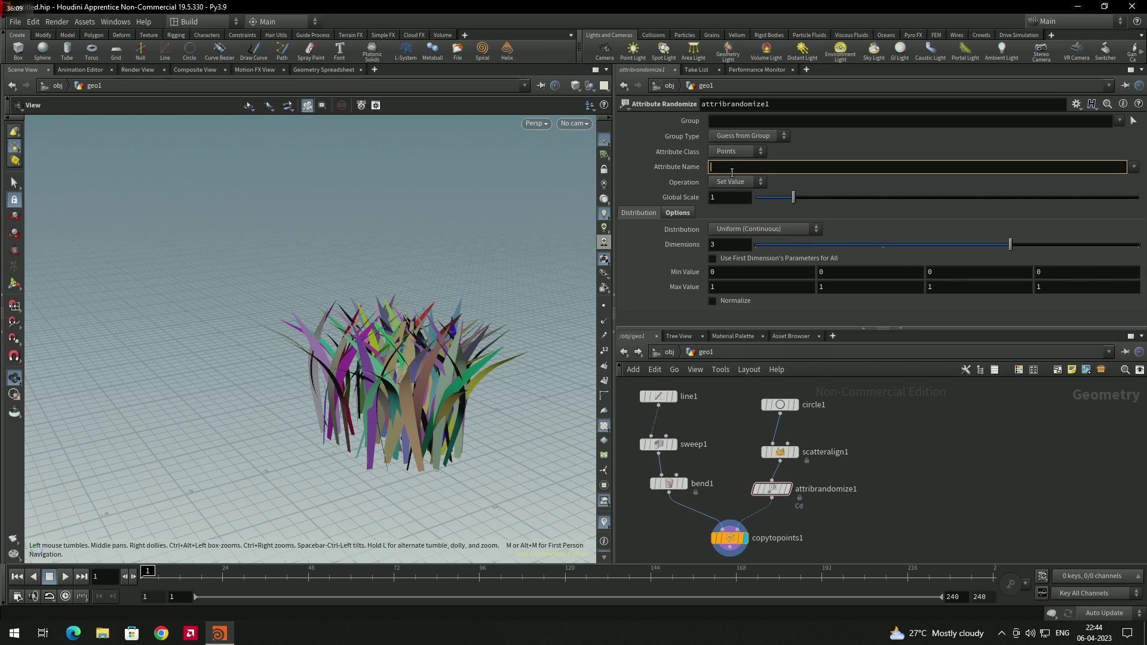
{"action": "type", "text": "pscale"}
{"action": "key", "text": "Return"}
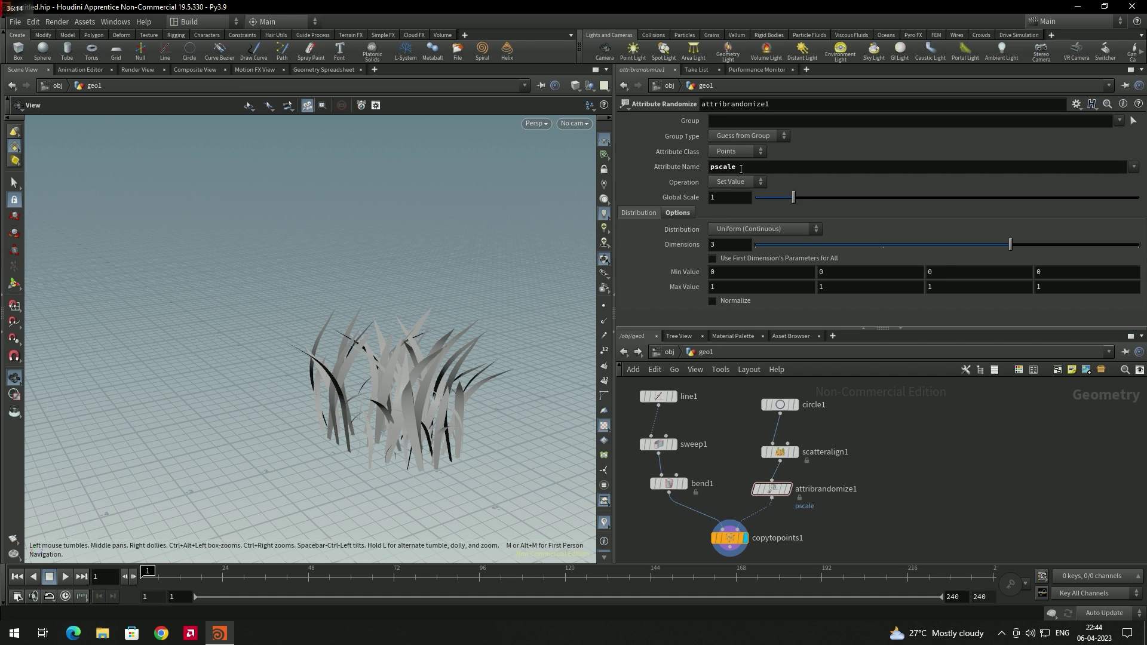
{"action": "left_click_drag", "start_coordinate": [443, 336], "coordinate": [401, 320]}
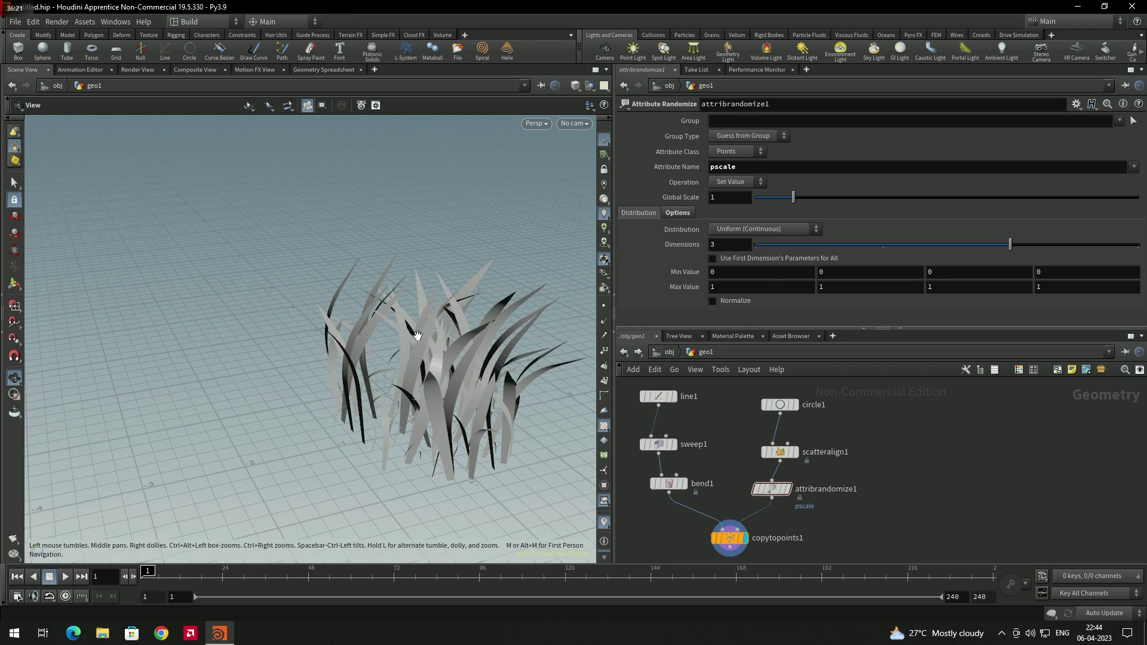
- Set attribrandomize1's Global Scale to about 0.83 and its Dimensions to 1
{"action": "left_click_drag", "start_coordinate": [794, 197], "coordinate": [821, 185]}
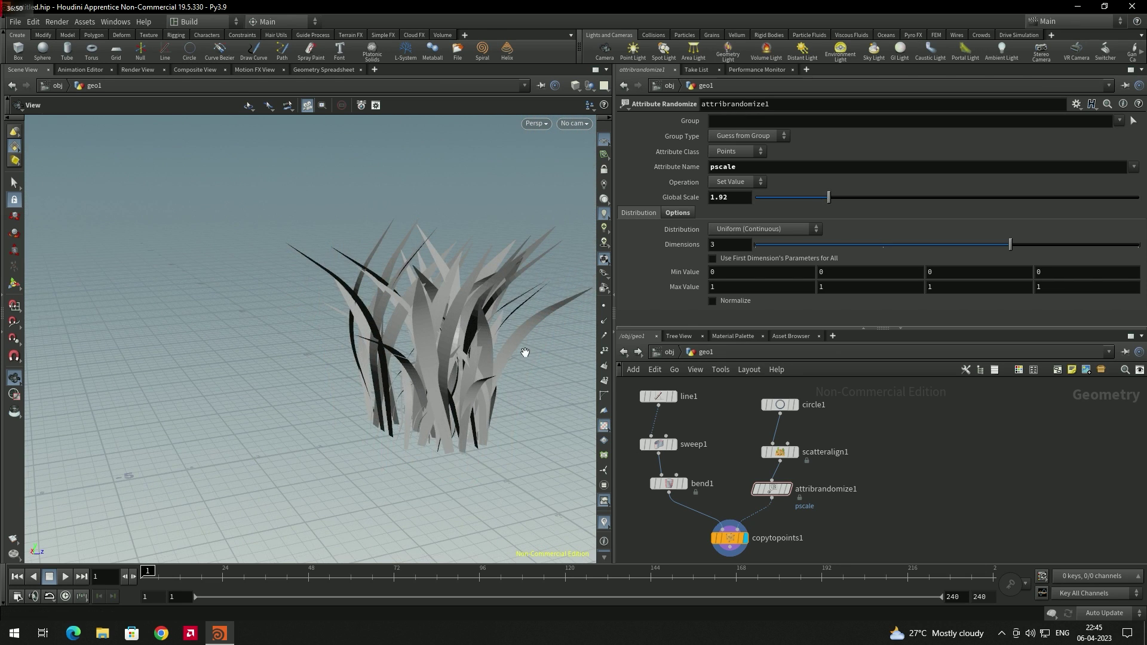
{"action": "left_click_drag", "start_coordinate": [835, 194], "coordinate": [782, 200]}
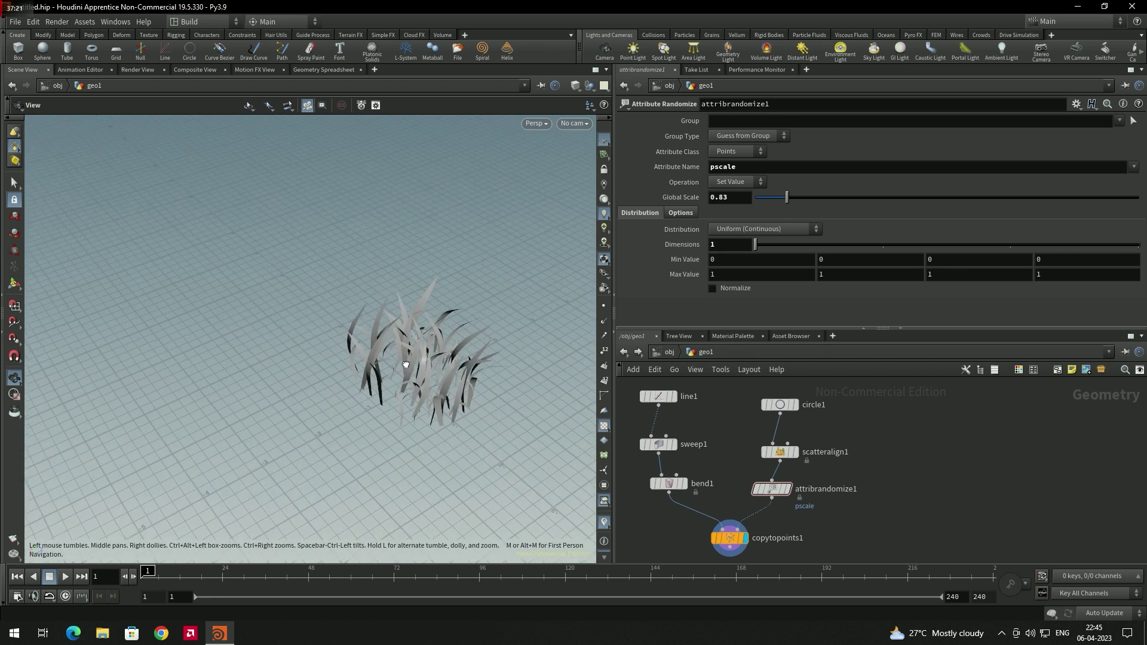
{"action": "left_click_drag", "start_coordinate": [418, 359], "coordinate": [446, 349]}
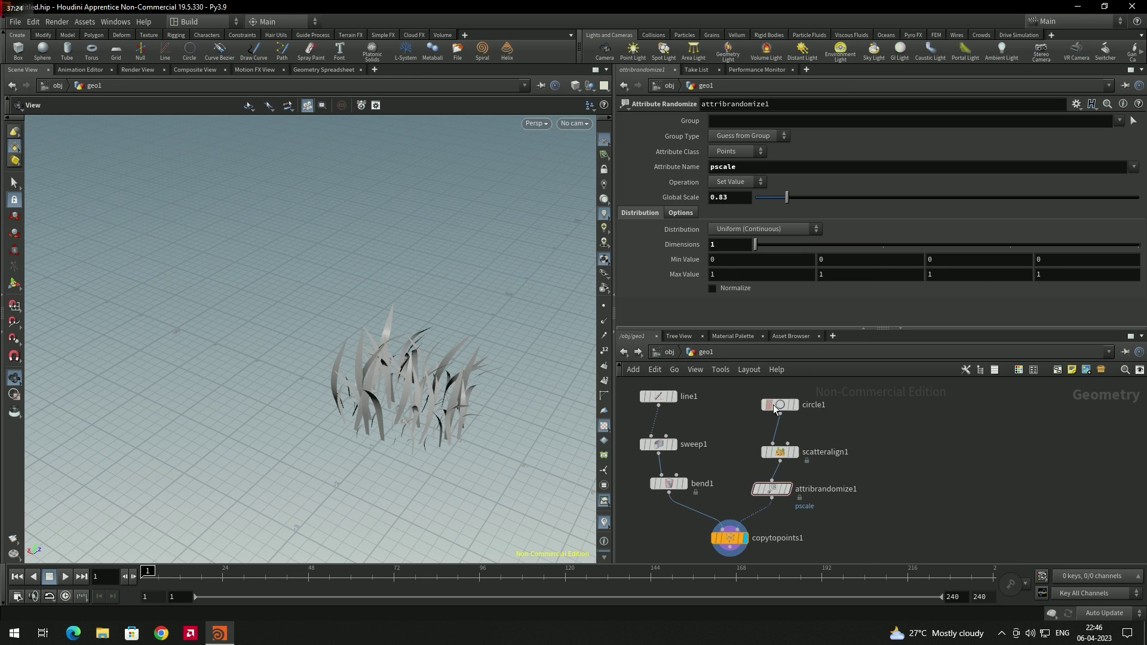
- Set scatteralign1's Density Scale to 300
{"action": "left_click", "coordinate": [780, 454]}
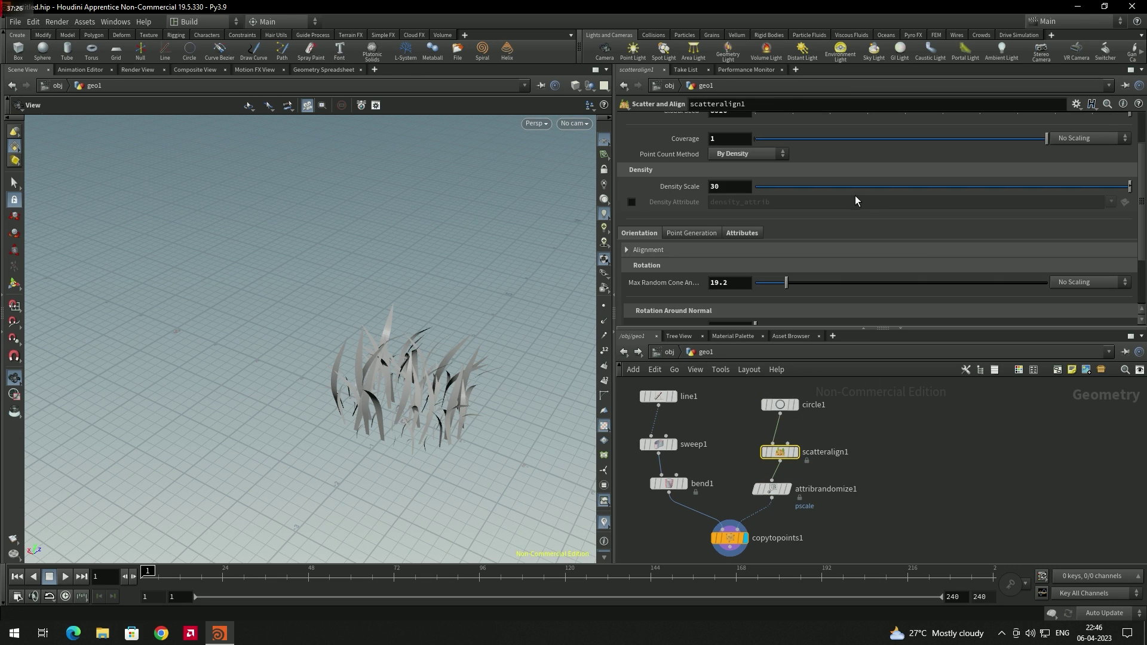
{"action": "left_click", "coordinate": [717, 186]}
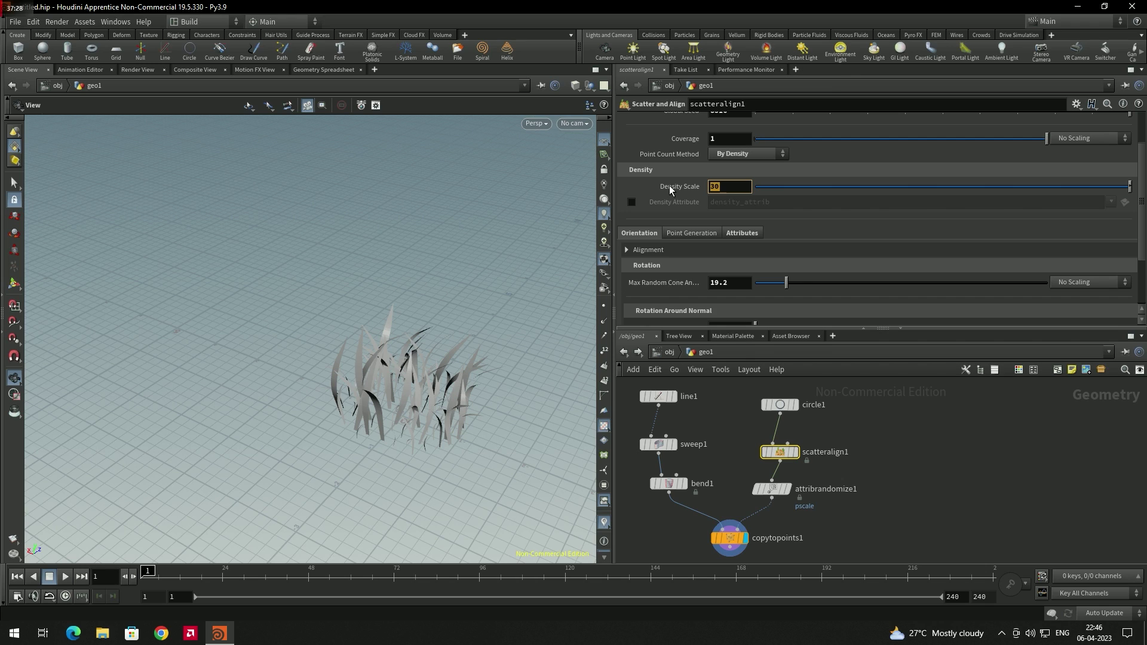
{"action": "type", "text": "300"}
{"action": "key", "text": "Return"}
{"action": "mouse_move", "coordinate": [514, 311]}
{"action": "left_mouse_down"}
{"action": "mouse_move", "coordinate": [545, 307]}
{"action": "mouse_move", "coordinate": [520, 277]}
{"action": "mouse_move", "coordinate": [482, 289]}
{"action": "mouse_move", "coordinate": [522, 313]}
{"action": "mouse_move", "coordinate": [508, 306]}
{"action": "left_mouse_up"}
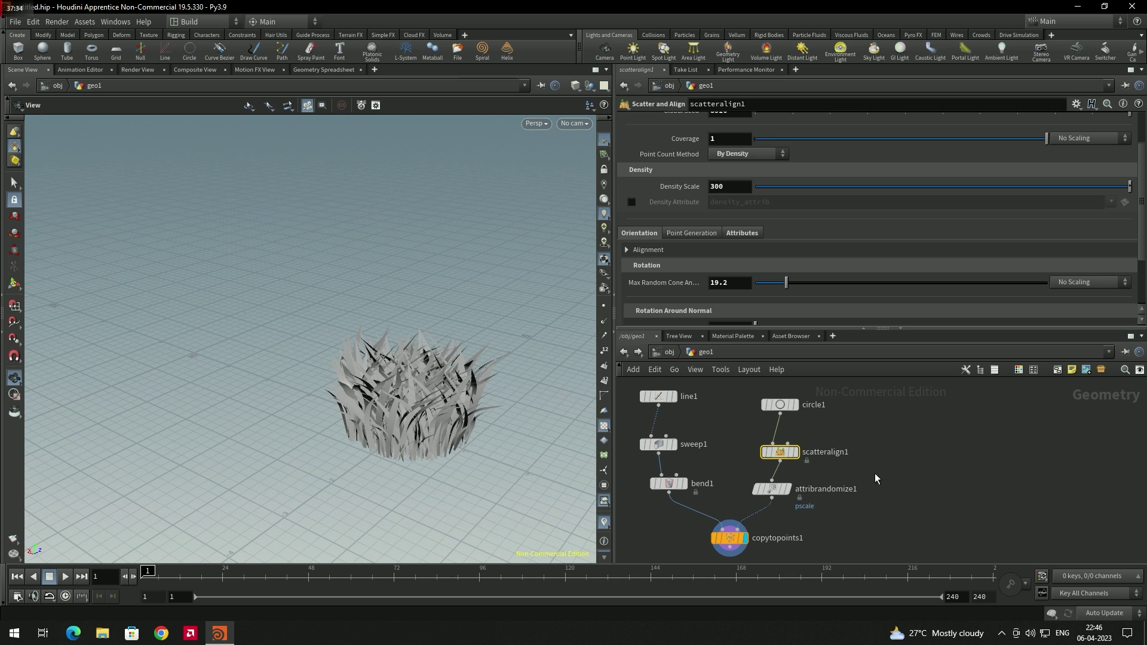
- Raise attribrandomize1's Global Scale to about 1.28 to enlarge the blades
{"action": "left_click", "coordinate": [771, 488]}
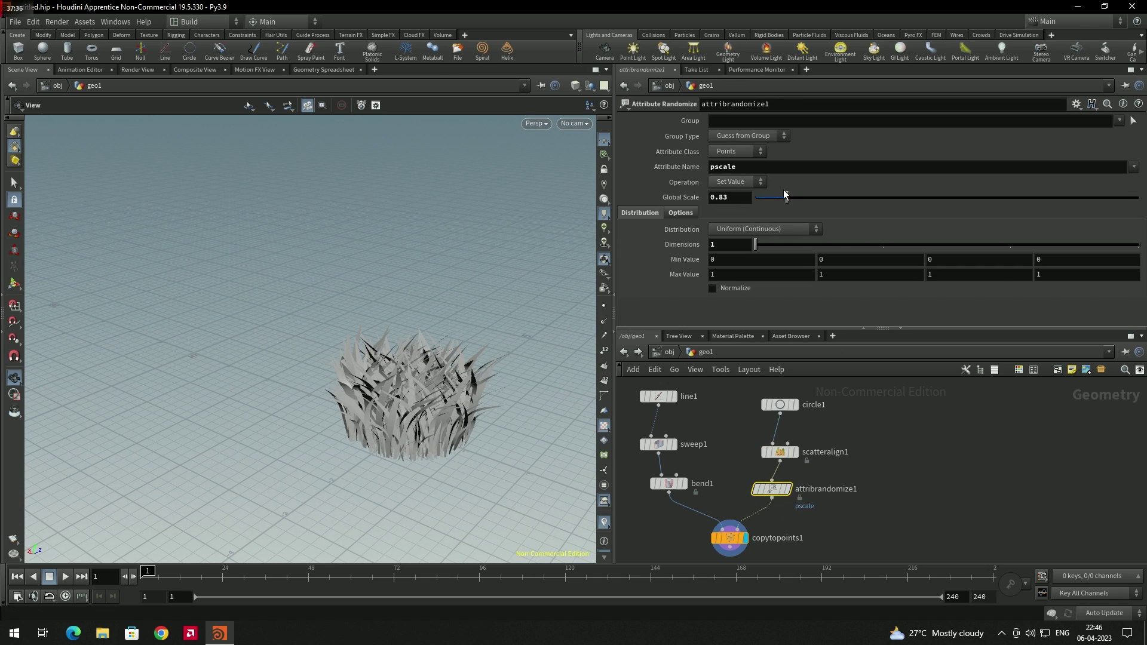
{"action": "left_click_drag", "start_coordinate": [787, 197], "coordinate": [805, 202]}
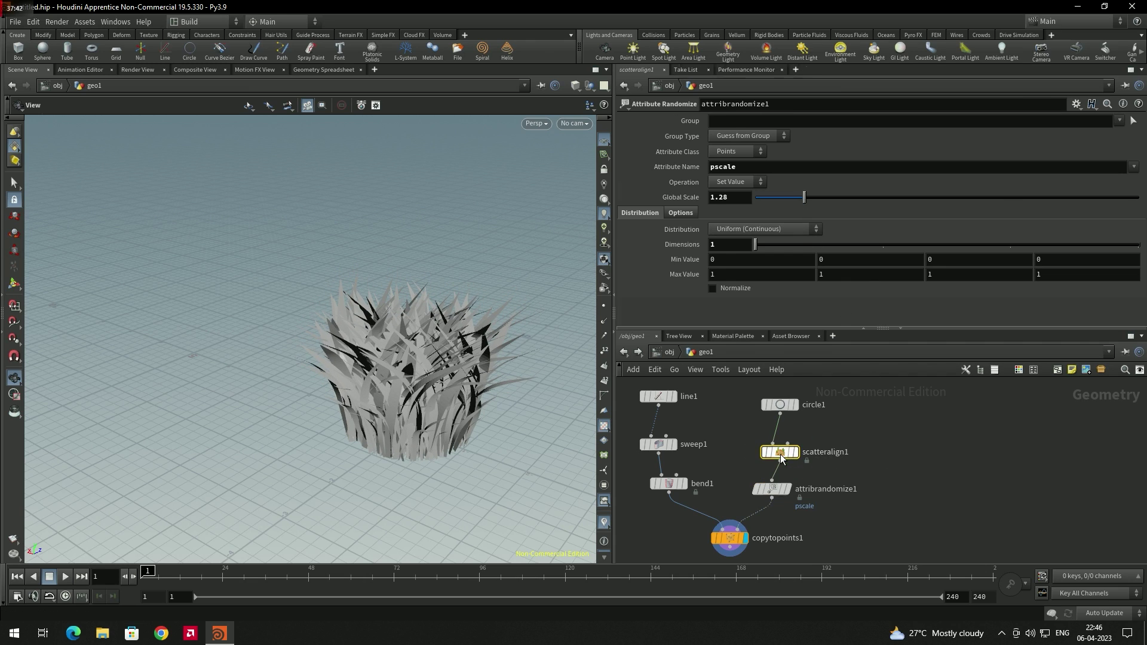
- Lower scatteralign1's Max Random Cone Angle to about 18.4
{"action": "left_click", "coordinate": [781, 457]}
{"action": "left_click_drag", "start_coordinate": [790, 286], "coordinate": [785, 310]}
{"action": "left_click_drag", "start_coordinate": [407, 323], "coordinate": [453, 436]}
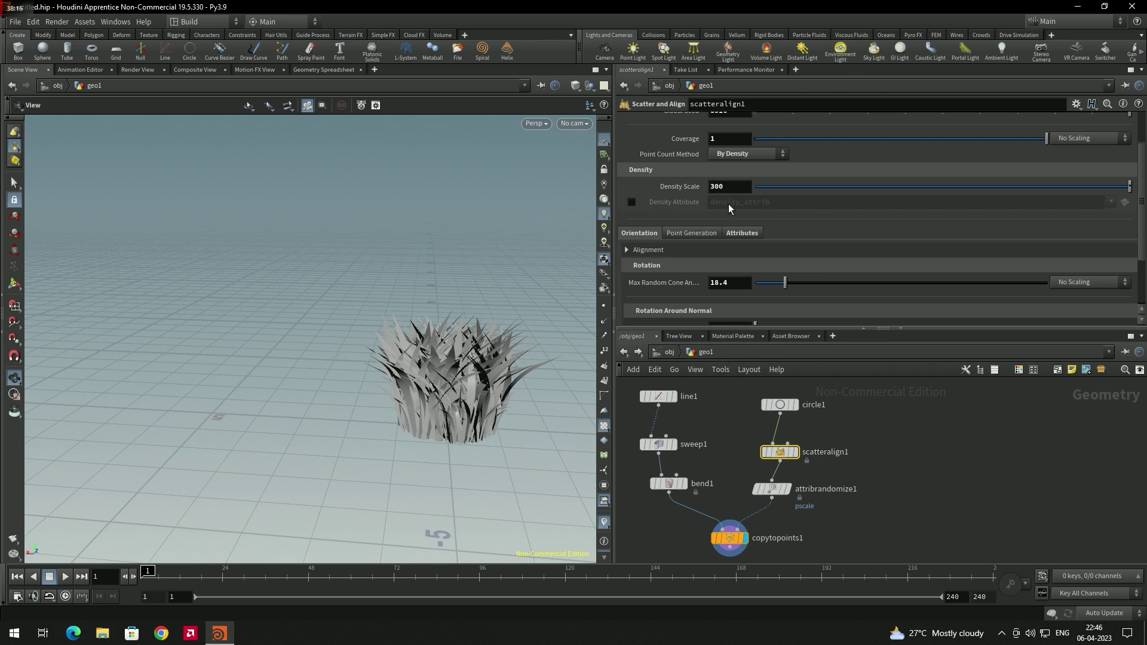
- Increase circle1's Uniform Scale to about 2.28 to widen the grass patch
{"action": "left_click", "coordinate": [782, 405]}
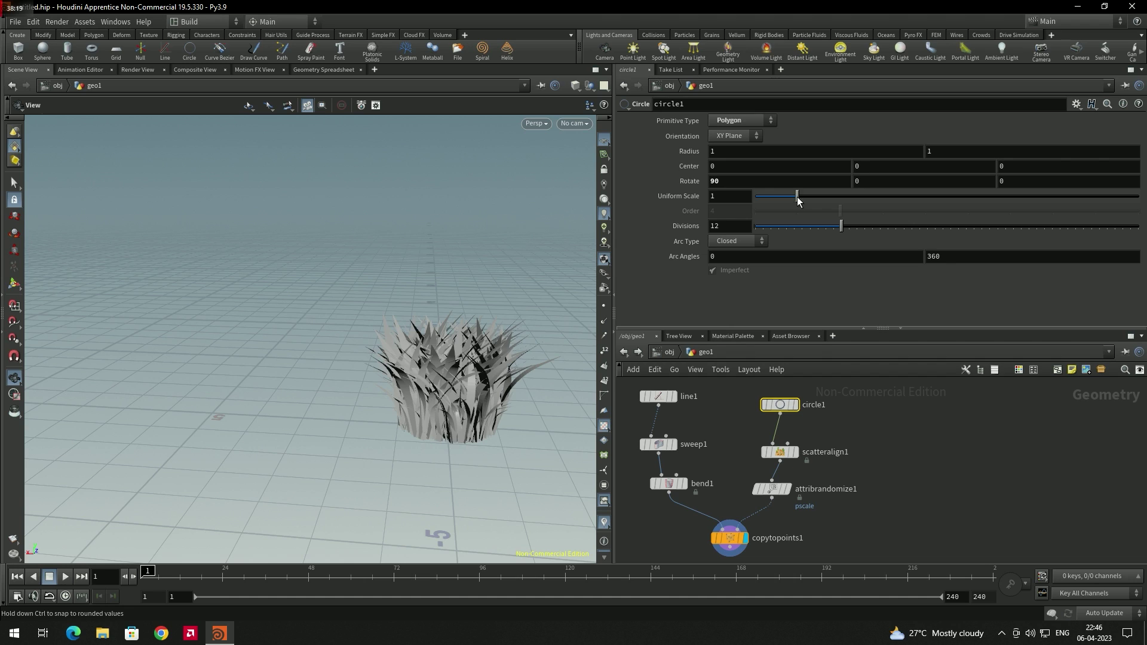
{"action": "left_click_drag", "start_coordinate": [799, 201], "coordinate": [817, 208]}
{"action": "left_click", "coordinate": [838, 198]}
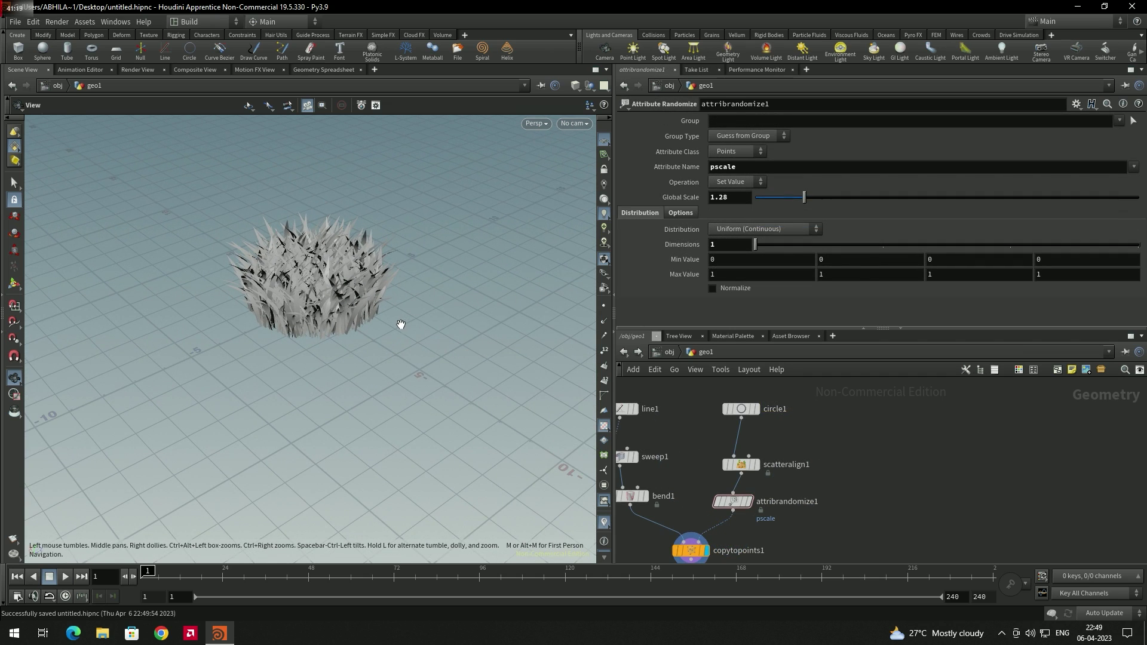
- Add a Grid node to the network beside the circle1 chain and display it in the viewport
{"action": "left_click_drag", "start_coordinate": [401, 324], "coordinate": [407, 340]}
{"action": "key", "text": "Return"}
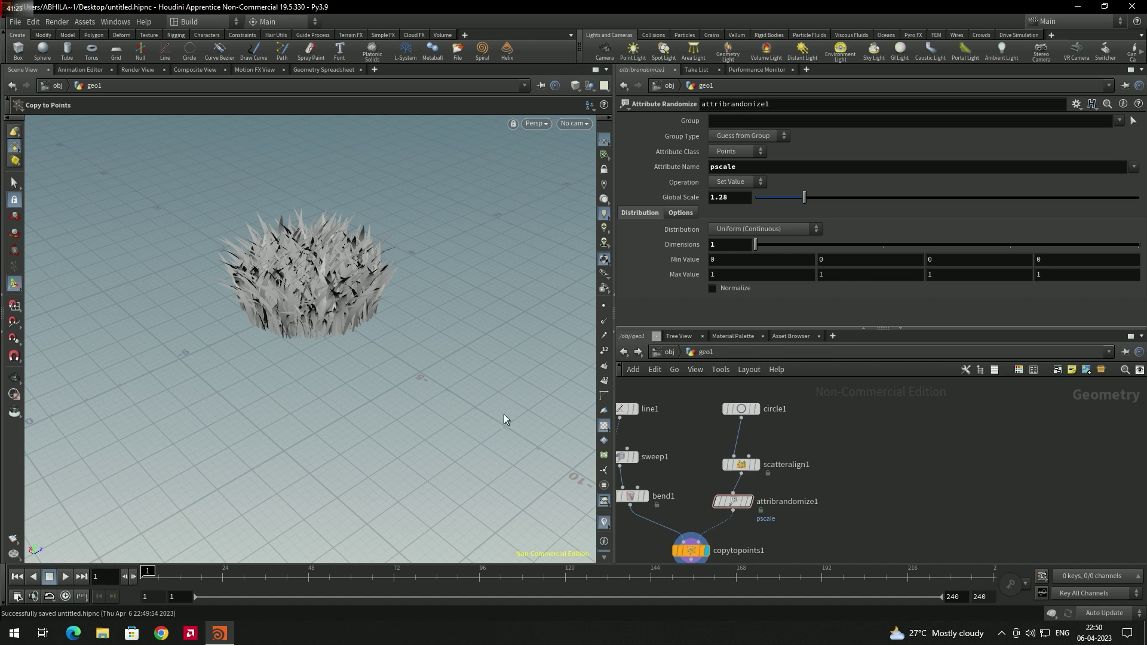
{"action": "middle_click_drag", "start_coordinate": [898, 453], "coordinate": [844, 442]}
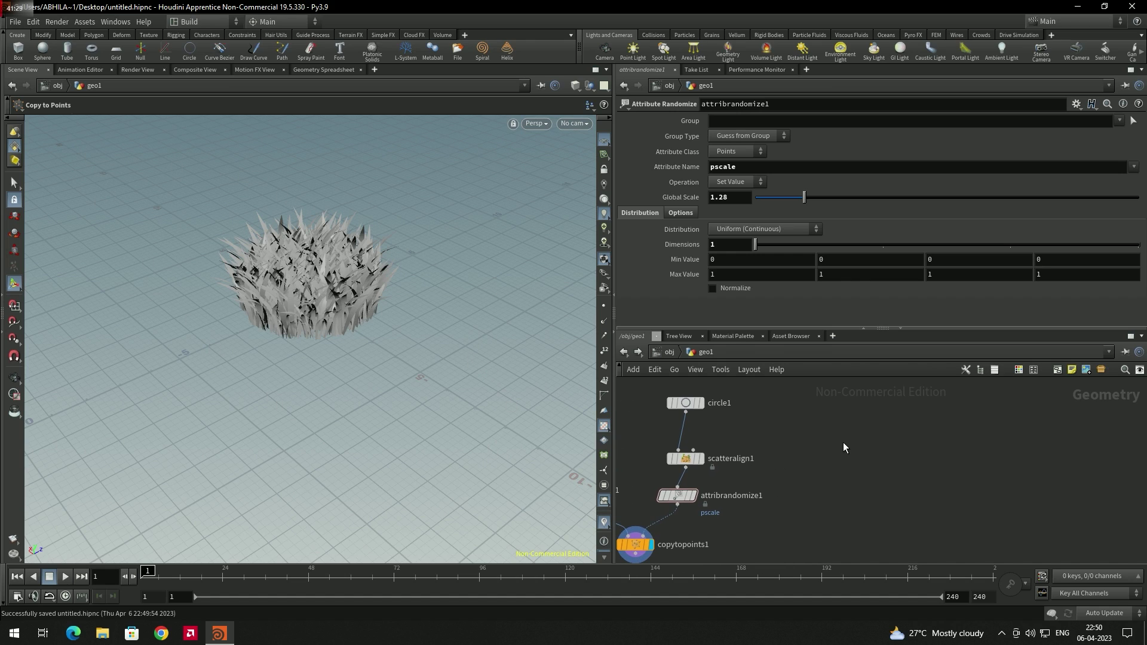
{"action": "key", "text": "Tab"}
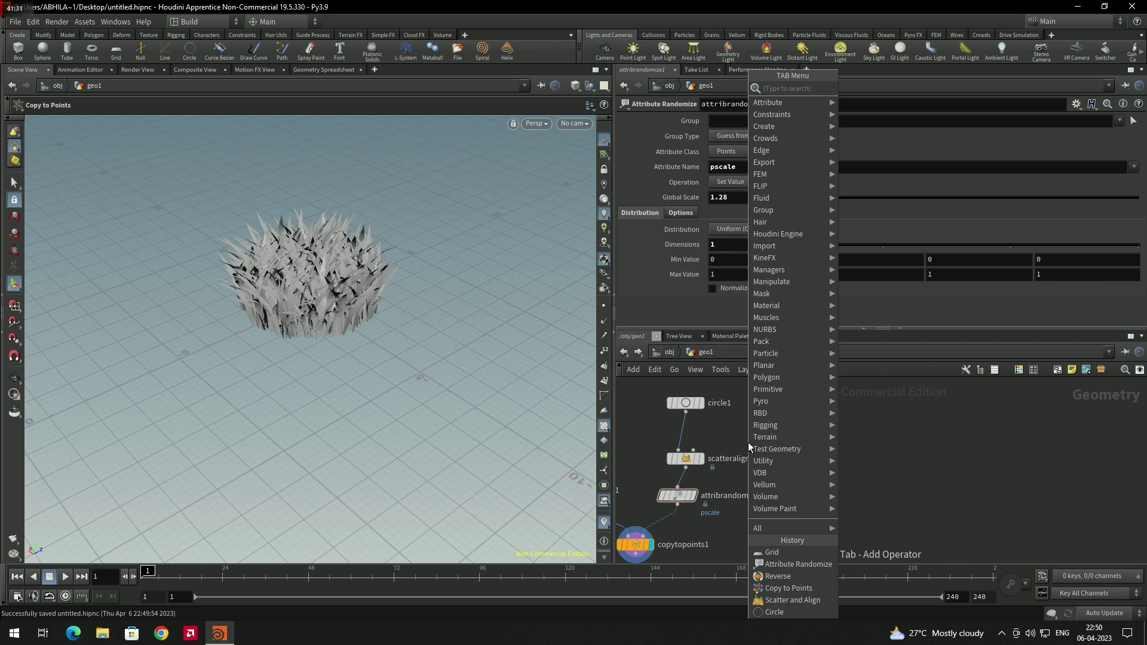
{"action": "type", "text": "gri"}
{"action": "key", "text": "Return"}
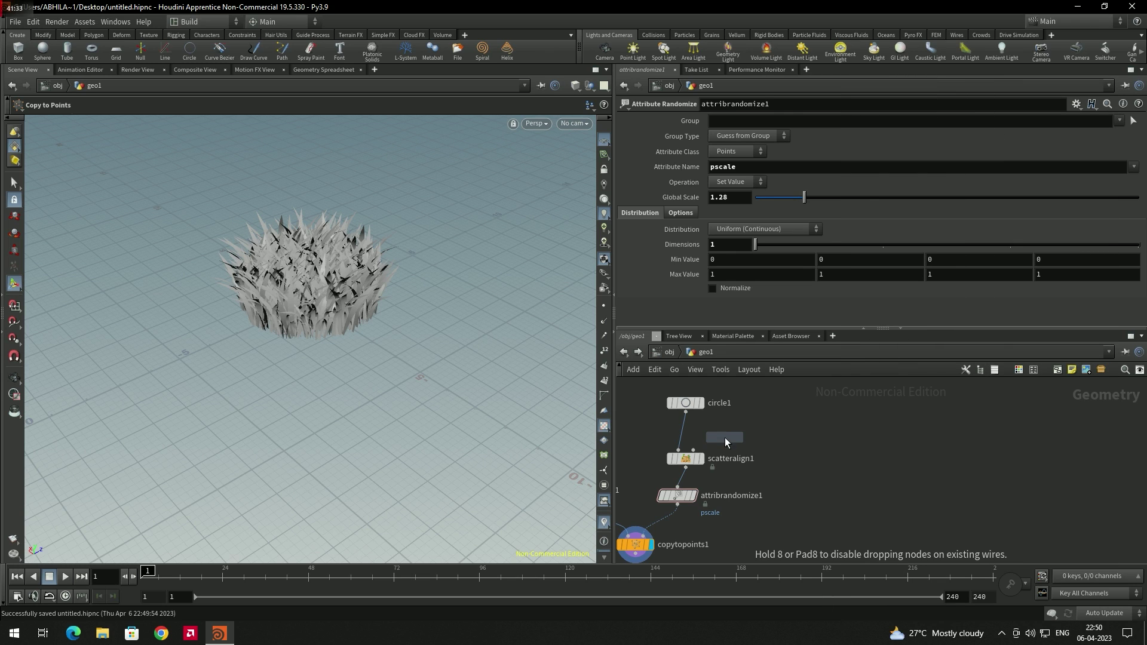
{"action": "left_click", "coordinate": [861, 431]}
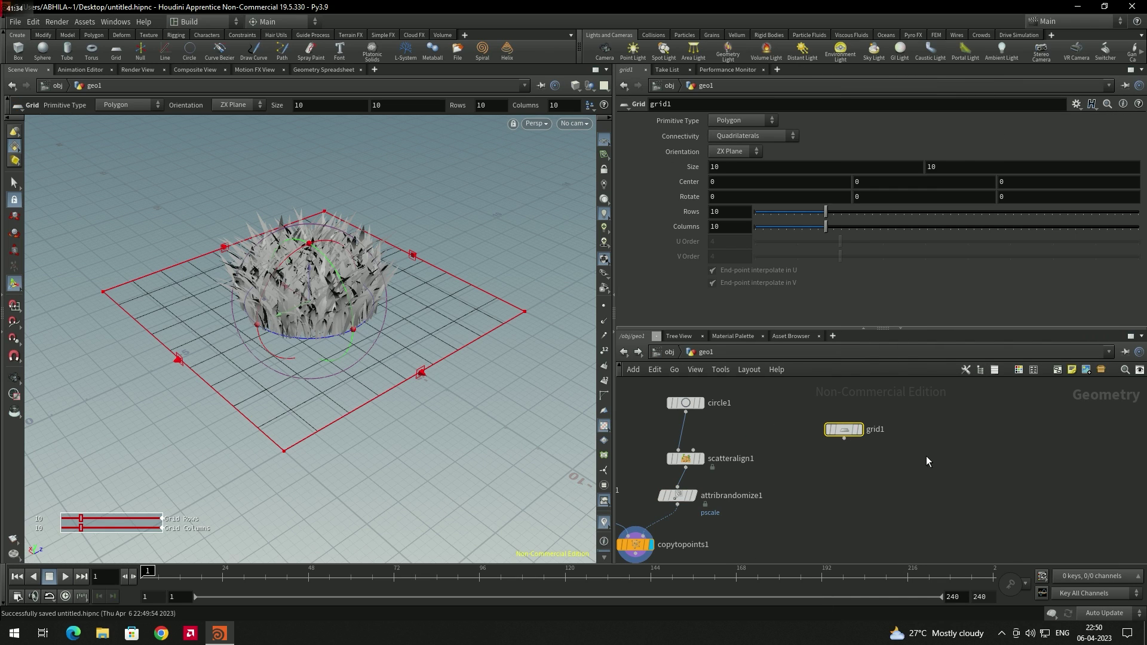
{"action": "left_click", "coordinate": [859, 429]}
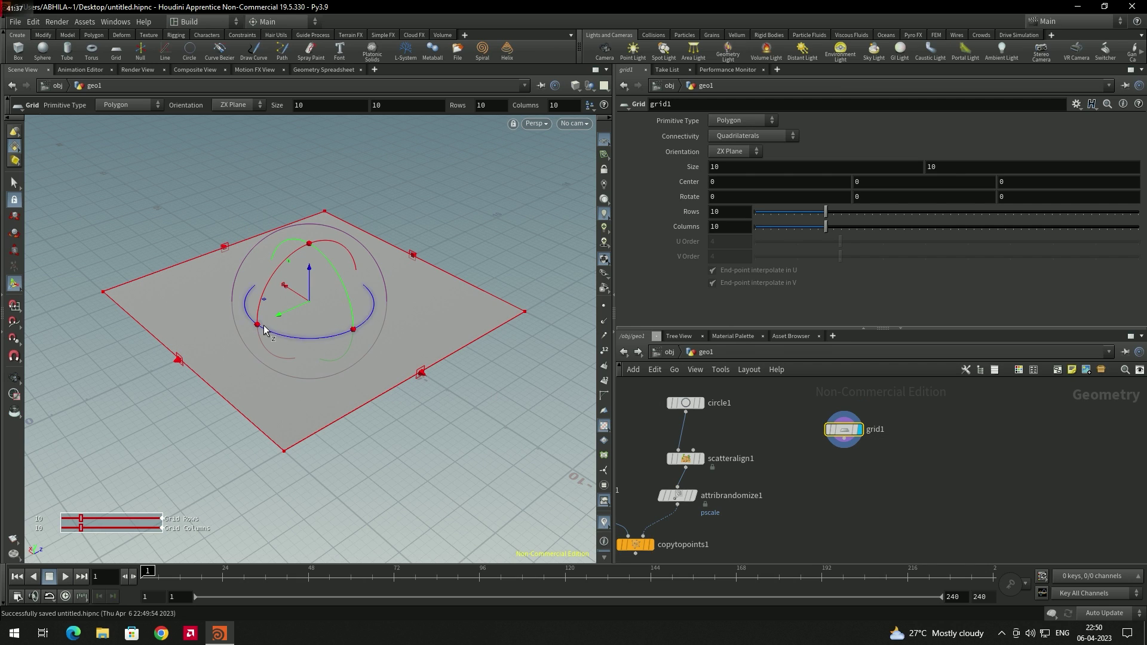
- Resize grid1 with its viewport handles into a long rectangle of about 12.94 by 5.98
{"action": "left_click_drag", "start_coordinate": [178, 359], "coordinate": [294, 325]}
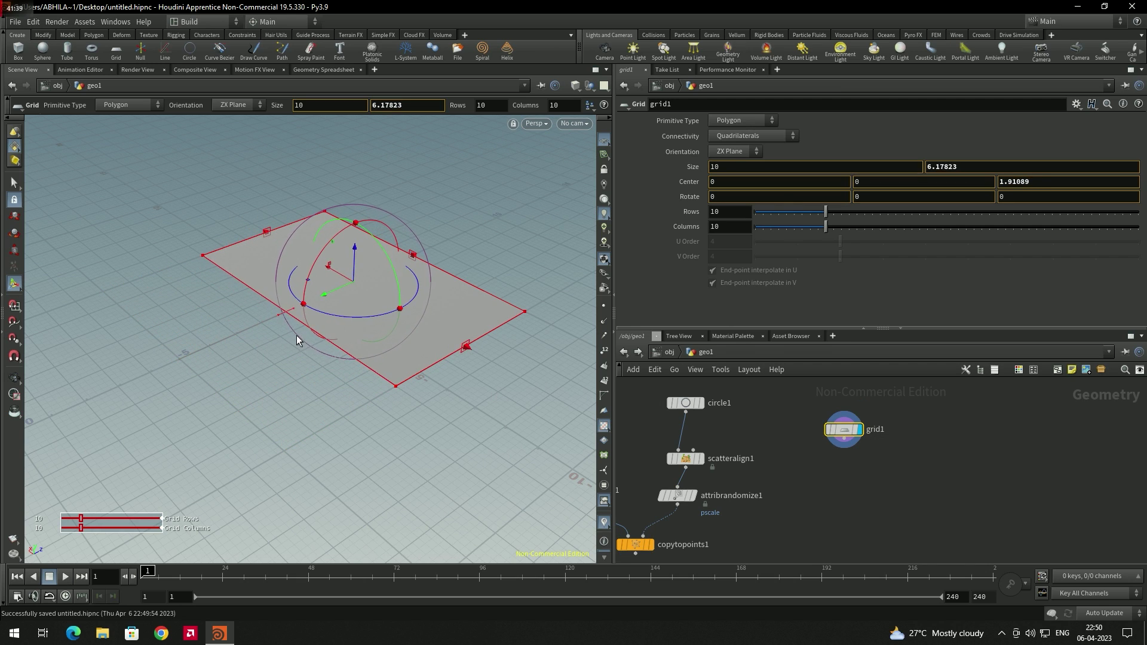
{"action": "left_click_drag", "start_coordinate": [471, 351], "coordinate": [539, 419]}
{"action": "left_click", "coordinate": [795, 446]}
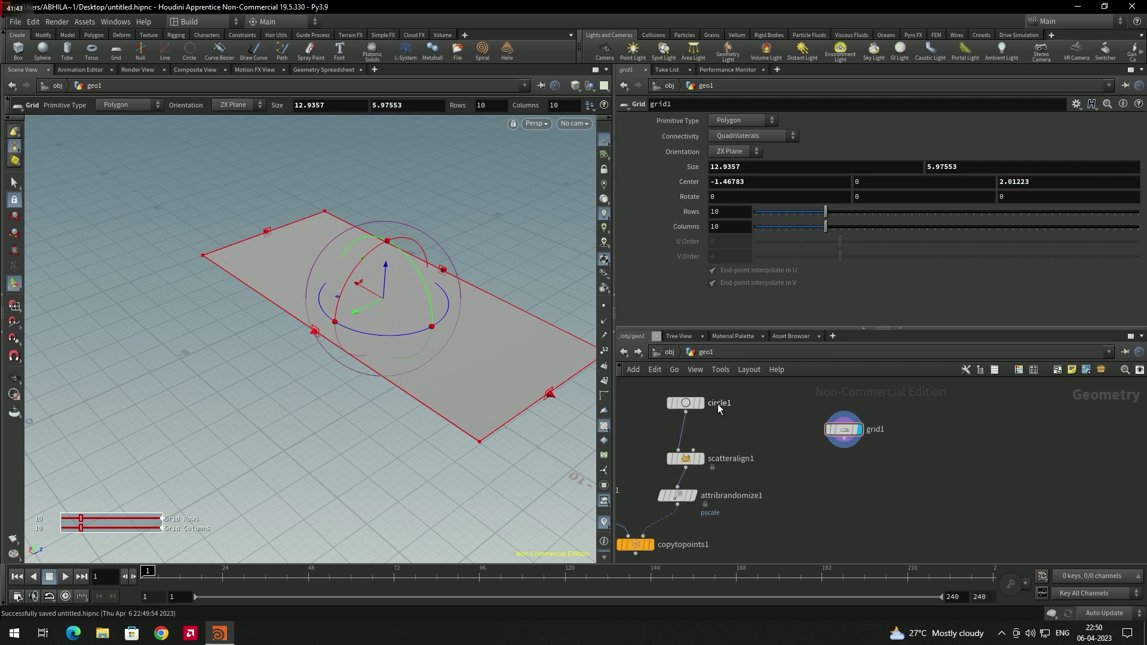
- Replace circle1 with grid1 as scatteralign1's surface input and display copytopoints1
{"action": "mouse_move", "coordinate": [848, 431]}
{"action": "mouse_move", "coordinate": [688, 408]}
{"action": "left_mouse_down"}
{"action": "mouse_move", "coordinate": [634, 430]}
{"action": "mouse_move", "coordinate": [698, 417]}
{"action": "mouse_move", "coordinate": [671, 403]}
{"action": "left_mouse_up"}
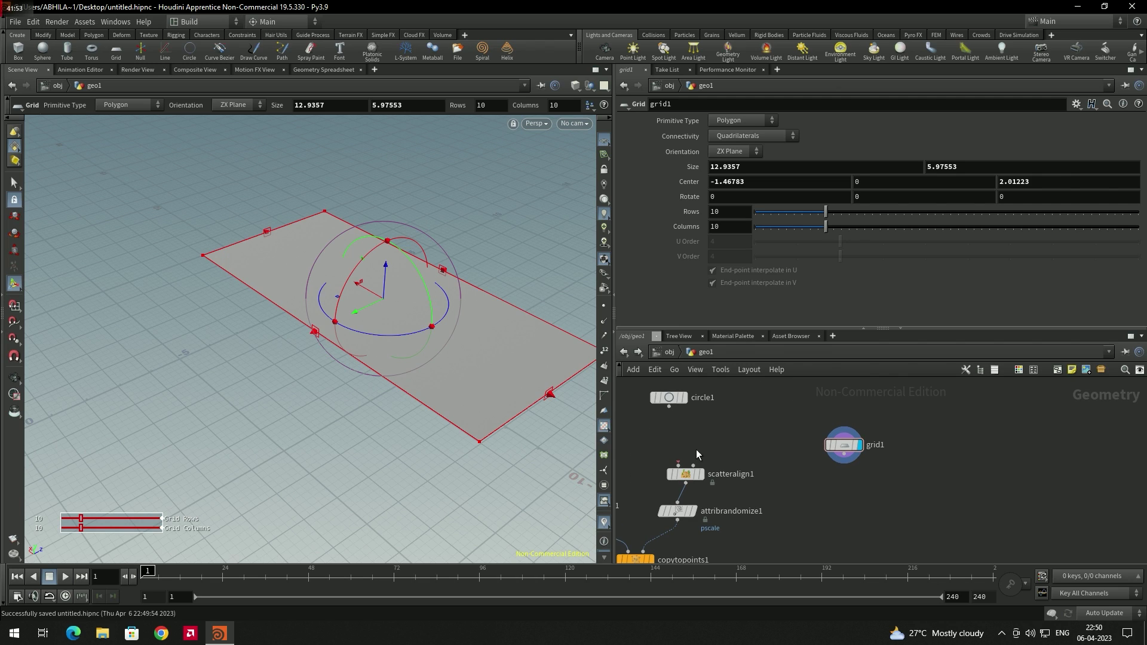
{"action": "left_click_drag", "start_coordinate": [679, 463], "coordinate": [747, 416]}
{"action": "middle_click_drag", "start_coordinate": [795, 450], "coordinate": [852, 426]}
{"action": "mouse_move", "coordinate": [713, 538]}
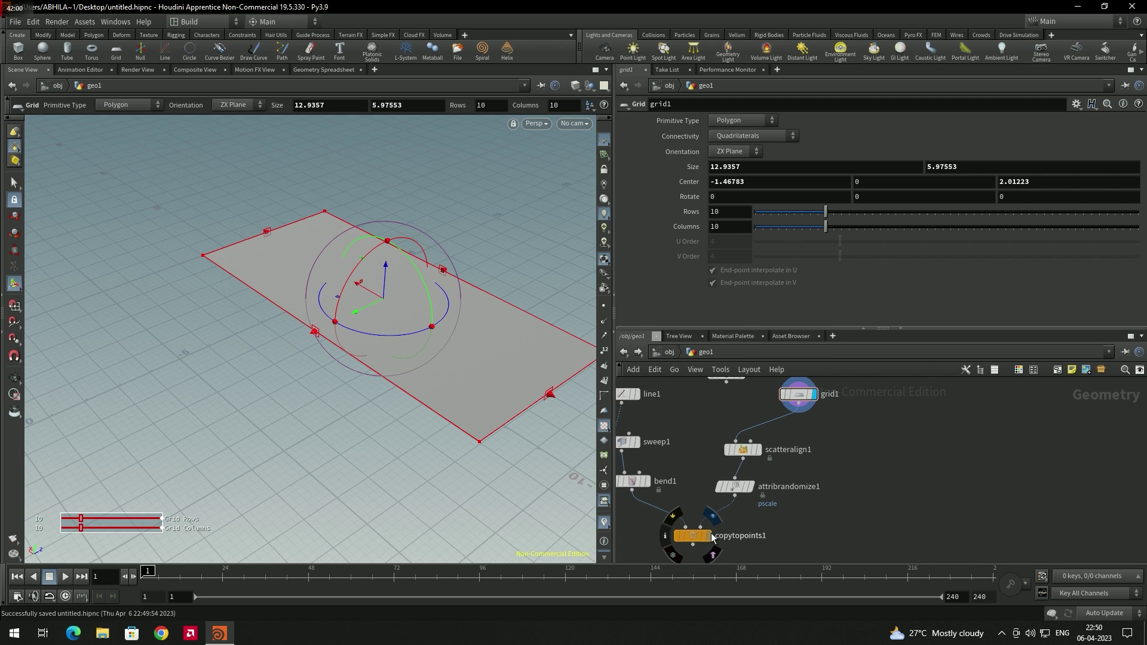
{"action": "left_click", "coordinate": [707, 536]}
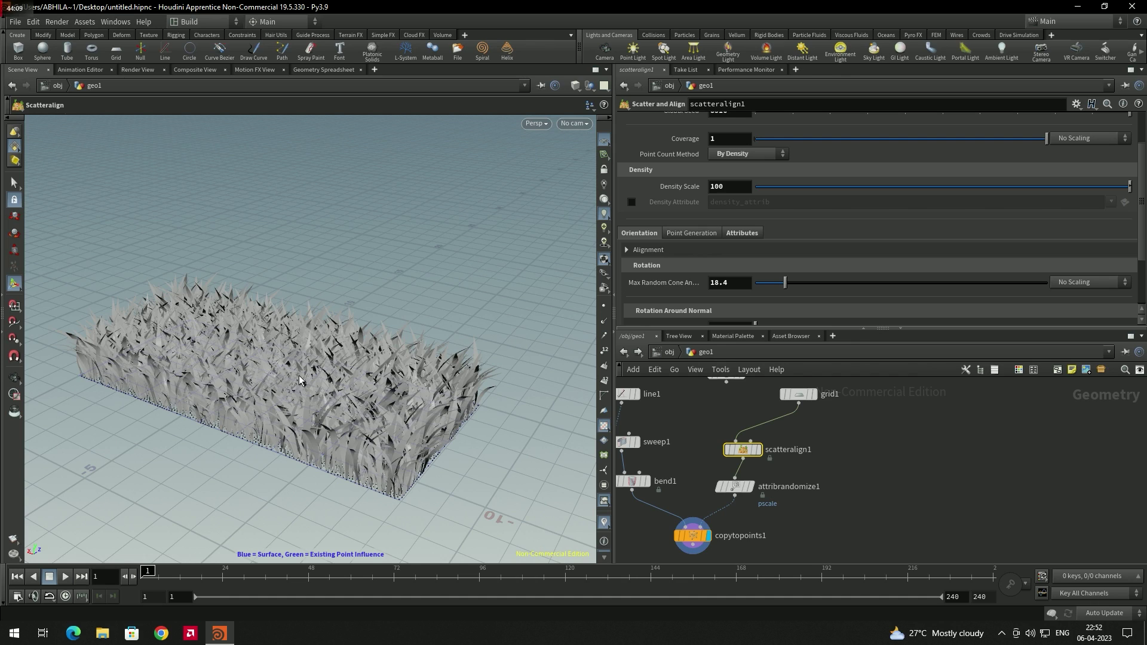
- Enable scatteralign1's Density Attribute with density_attrib and create the paint node for it
{"action": "mouse_move", "coordinate": [744, 446]}
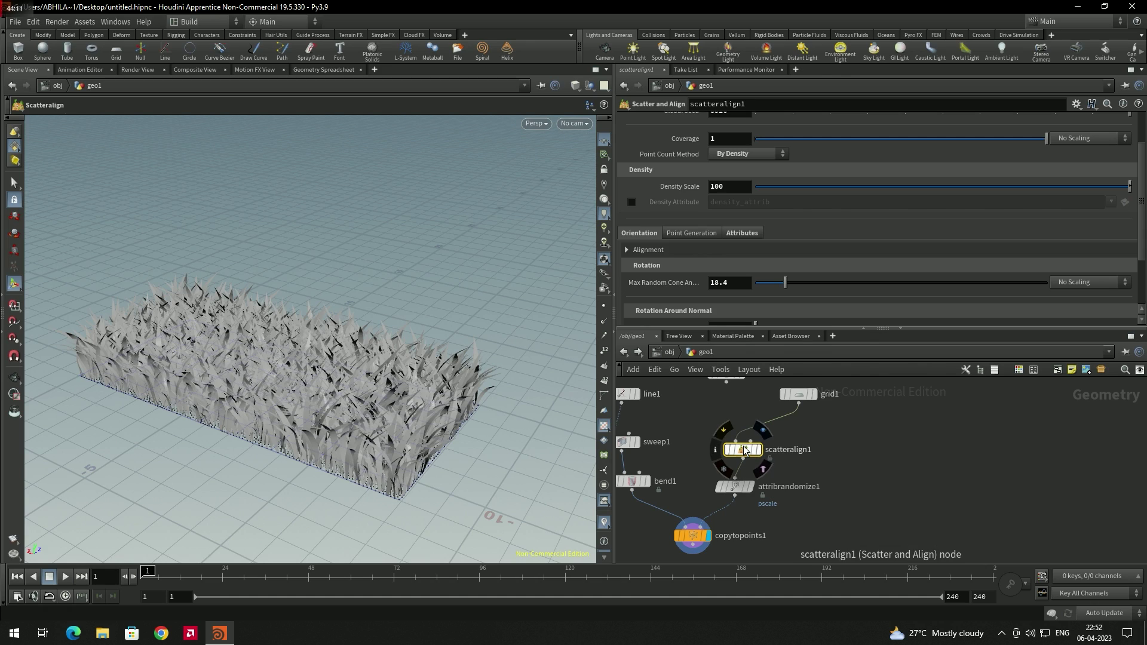
{"action": "left_click", "coordinate": [634, 204]}
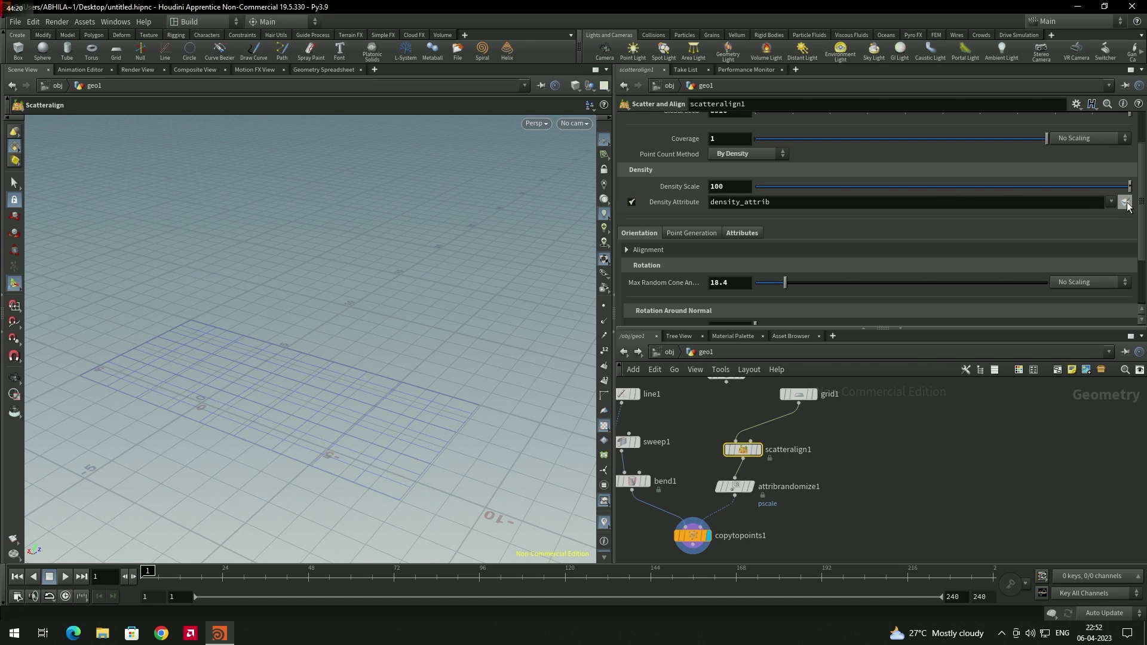
{"action": "left_click", "coordinate": [1126, 202]}
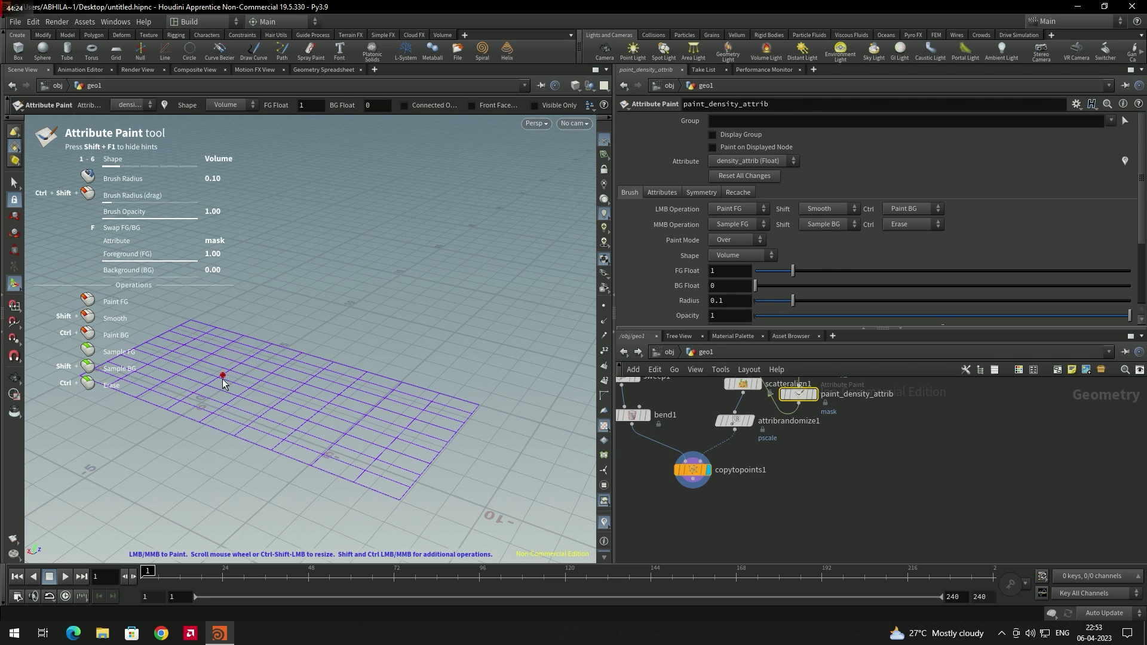
- Set the density paint brush to a radius of about 1.18 and its FG Float to 1
{"action": "scroll", "coordinate": [248, 384], "scroll_direction": "down", "scroll_amount": 2}
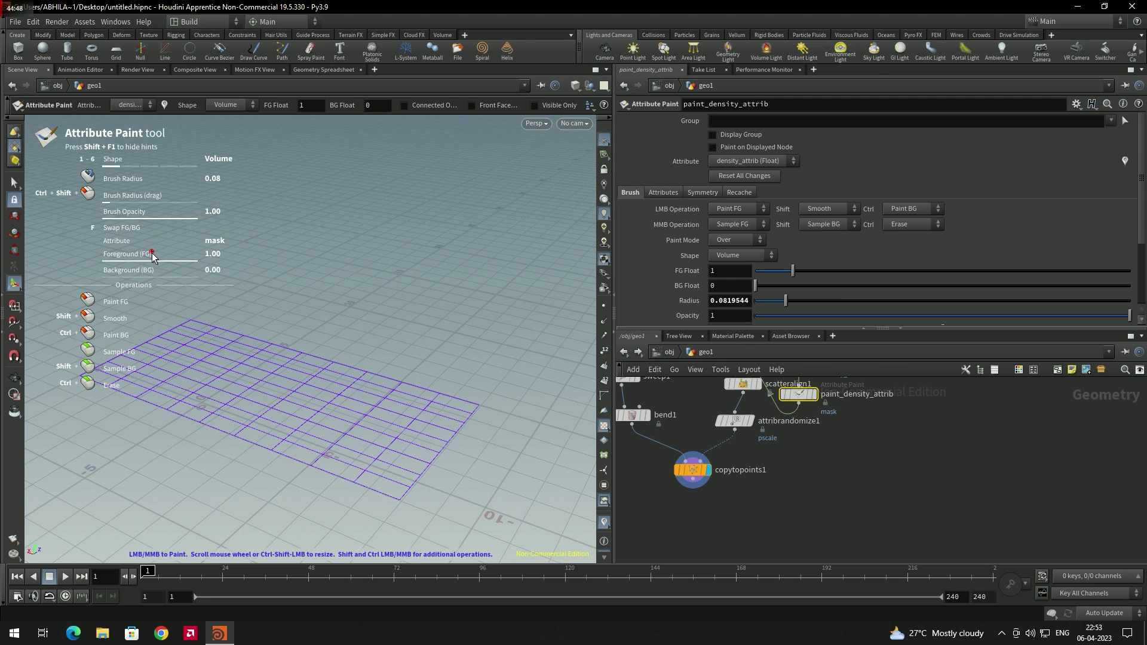
{"action": "mouse_move", "coordinate": [185, 388]}
{"action": "left_mouse_down", "text": "ctrl+shift"}
{"action": "mouse_move", "coordinate": [401, 394]}
{"action": "mouse_move", "coordinate": [351, 400]}
{"action": "left_mouse_up", "text": "ctrl+shift"}
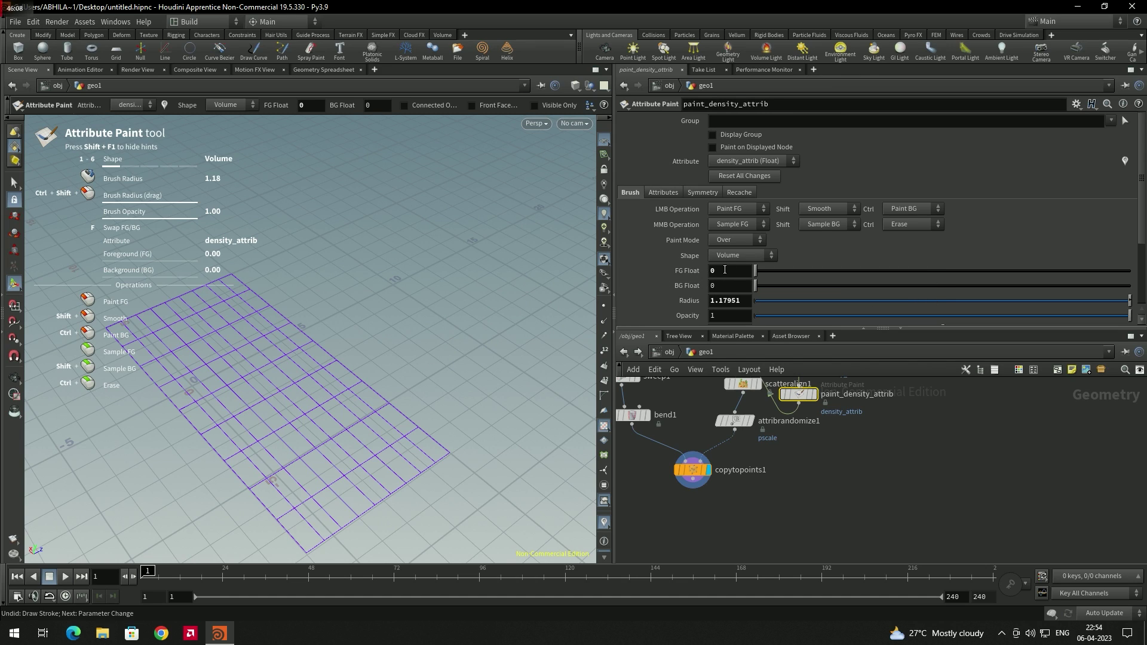
{"action": "middle_click_drag", "start_coordinate": [846, 448], "coordinate": [824, 519]}
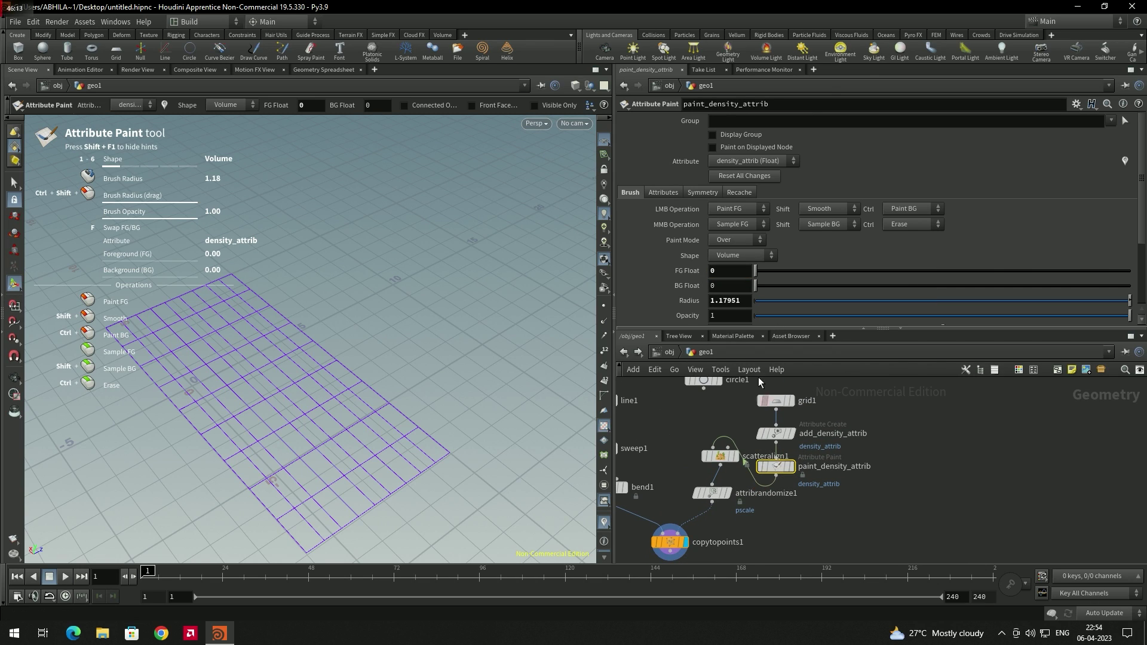
{"action": "left_click", "coordinate": [713, 271]}
{"action": "type", "text": "1"}
{"action": "key", "text": "Return"}
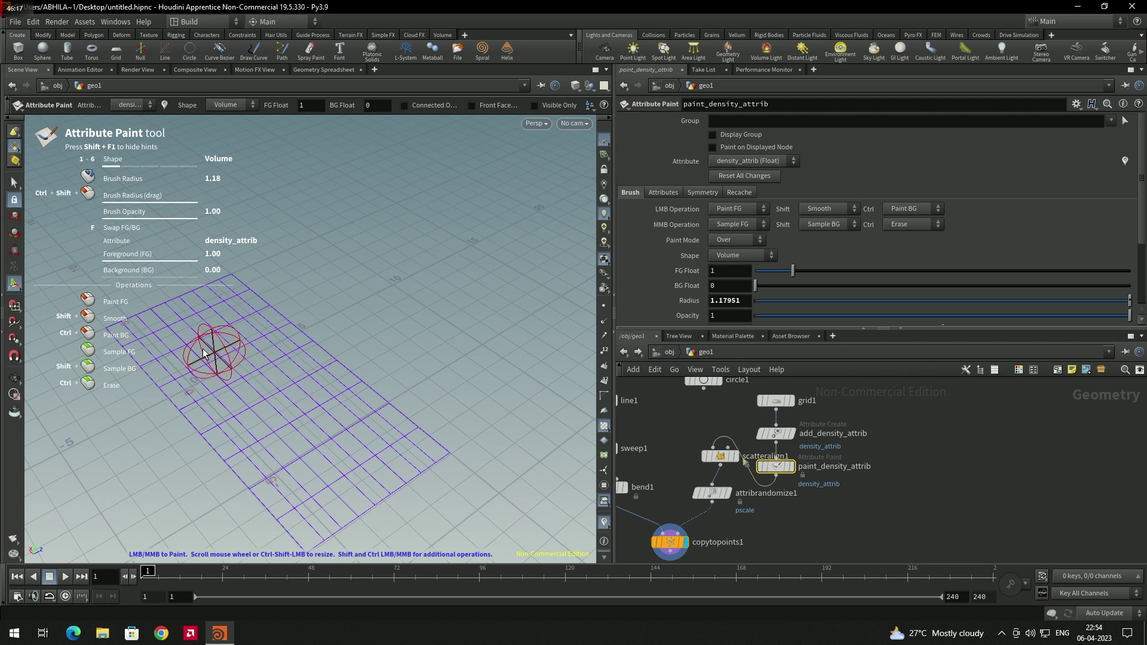
- Paint density_attrib along both long sides of the grid to grow two parallel strips of grass
{"action": "mouse_move", "coordinate": [141, 338]}
{"action": "left_mouse_down"}
{"action": "mouse_move", "coordinate": [210, 399]}
{"action": "mouse_move", "coordinate": [296, 505]}
{"action": "left_mouse_up"}
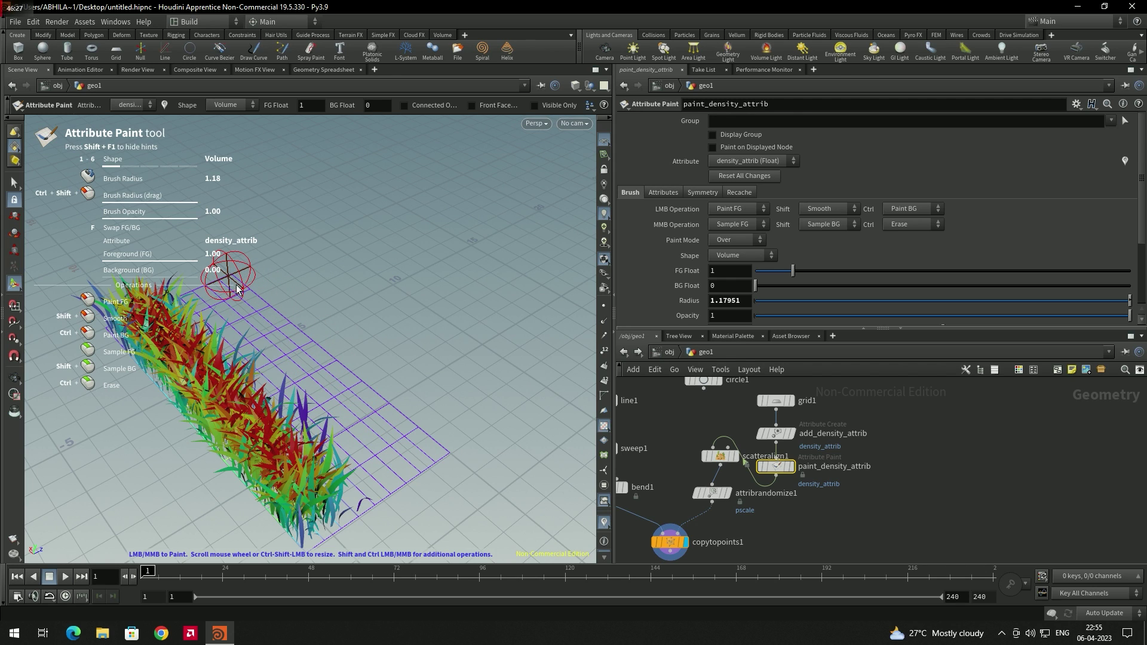
{"action": "left_click", "coordinate": [230, 276]}
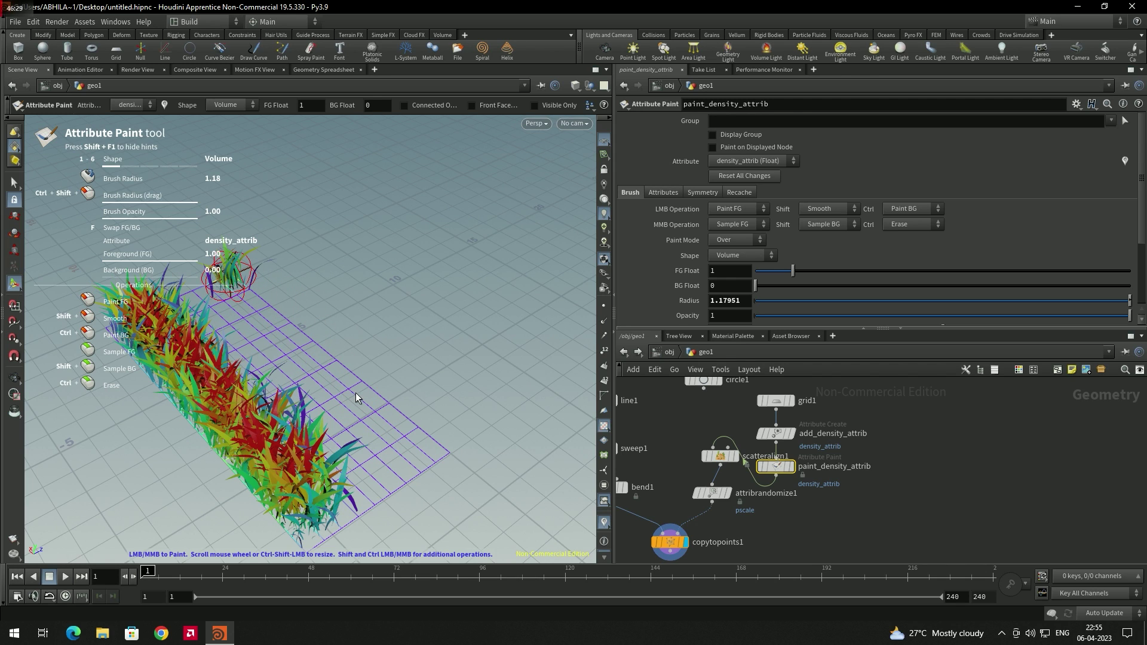
{"action": "left_click", "coordinate": [407, 444]}
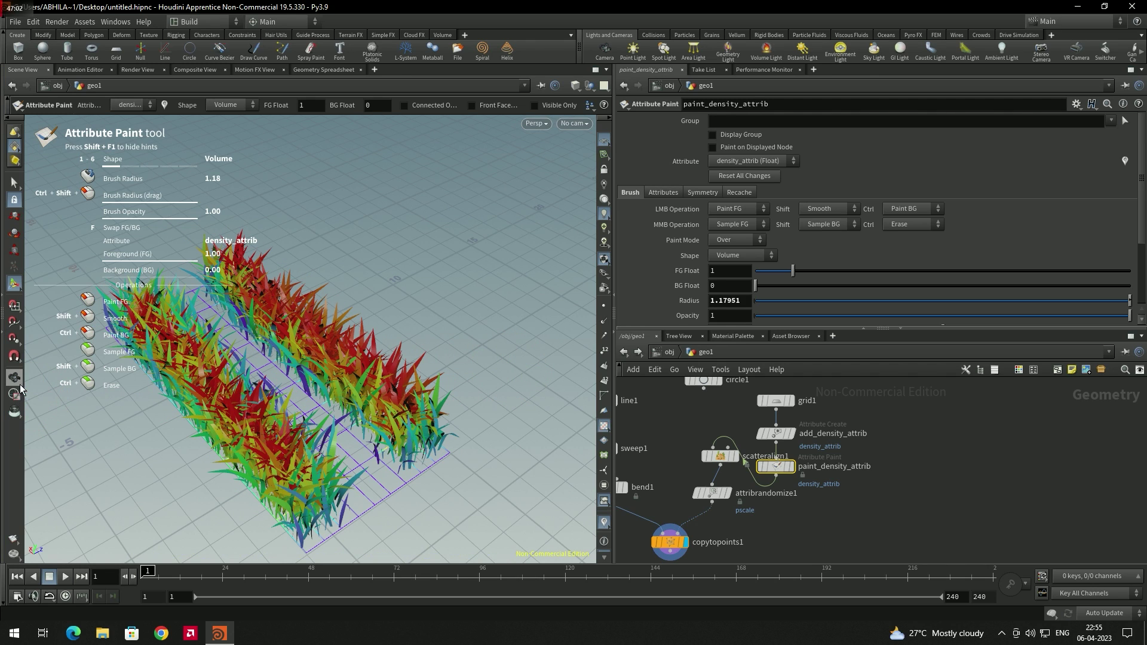
{"action": "left_click", "coordinate": [13, 381]}
{"action": "left_click_drag", "start_coordinate": [244, 402], "coordinate": [332, 410]}
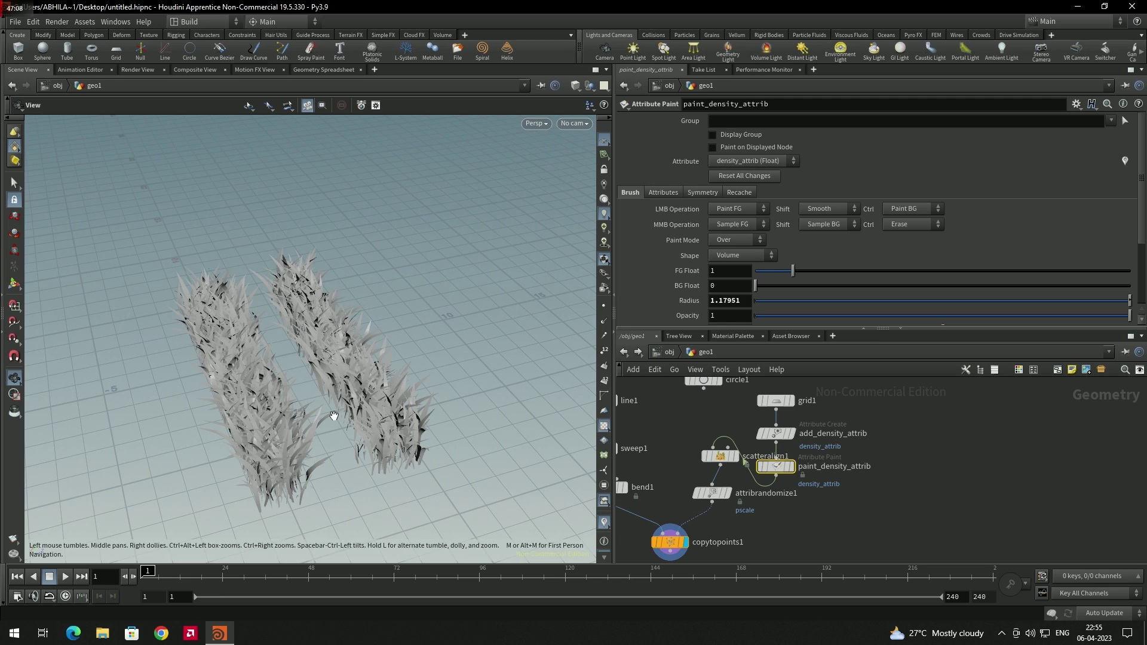
- Arrange grid1 and its density attribute nodes in line above scatteralign1, and delete the disconnected circle1
{"action": "mouse_move", "coordinate": [828, 468]}
{"action": "middle_mouse_down"}
{"action": "mouse_move", "coordinate": [755, 495]}
{"action": "mouse_move", "coordinate": [830, 473]}
{"action": "middle_mouse_up"}
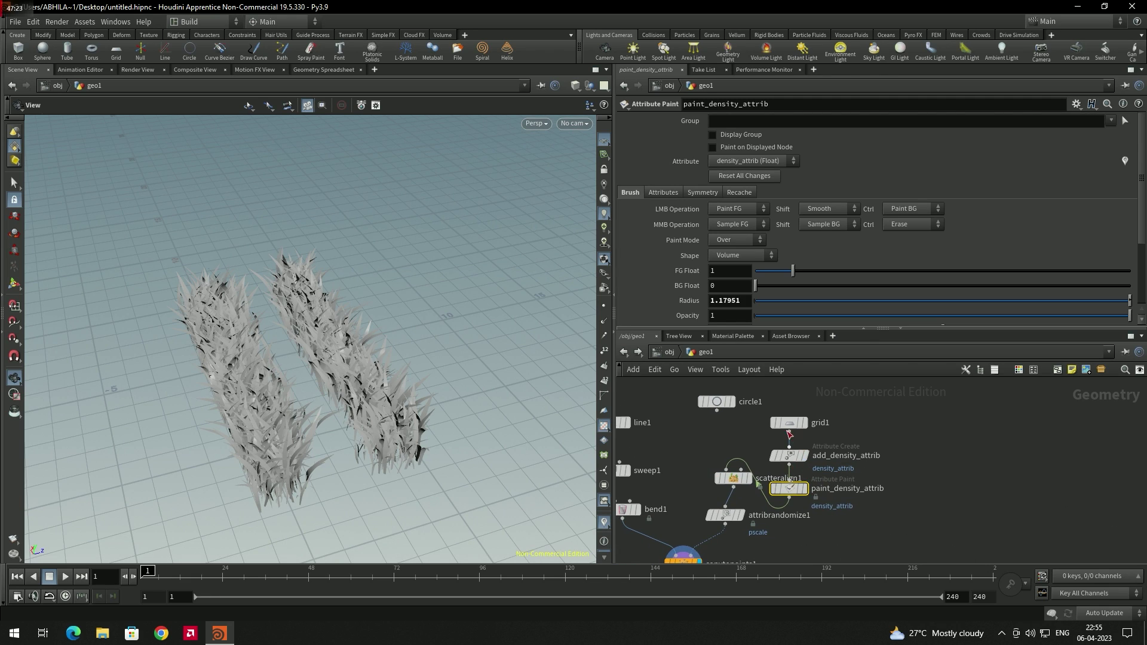
{"action": "mouse_move", "coordinate": [784, 421]}
{"action": "left_mouse_down"}
{"action": "mouse_move", "coordinate": [834, 489]}
{"action": "mouse_move", "coordinate": [822, 463]}
{"action": "left_mouse_up"}
{"action": "left_click", "coordinate": [931, 436]}
{"action": "mouse_move", "coordinate": [739, 407]}
{"action": "left_mouse_down"}
{"action": "mouse_move", "coordinate": [995, 476]}
{"action": "mouse_move", "coordinate": [1009, 461]}
{"action": "left_mouse_up"}
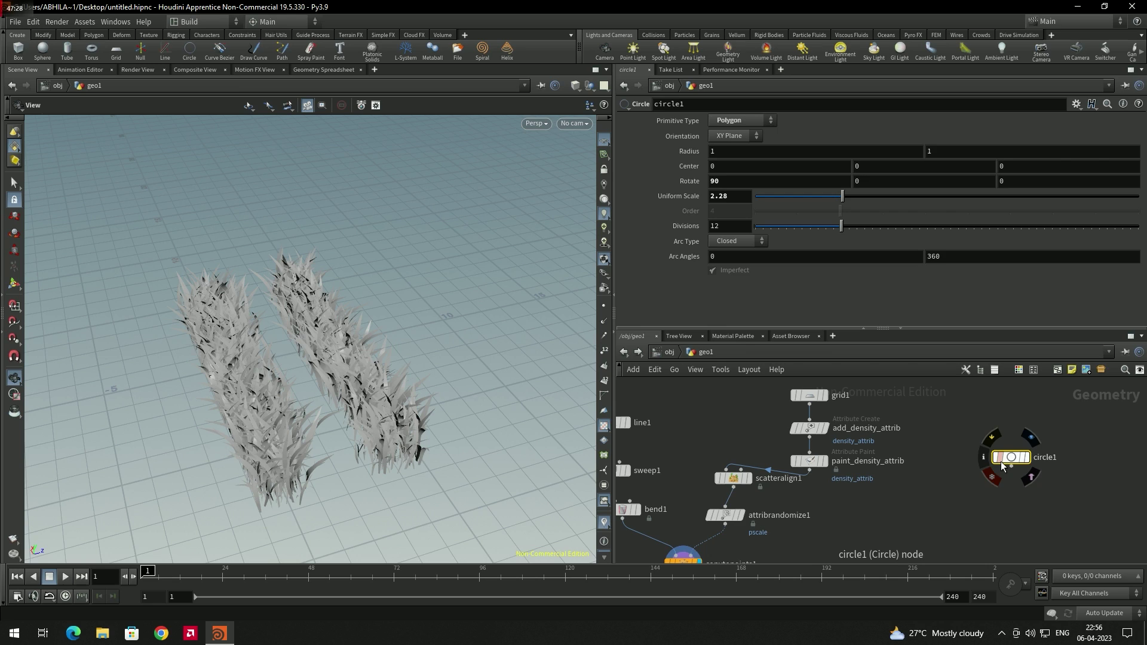
{"action": "key", "text": "Delete"}
{"action": "middle_click_drag", "start_coordinate": [815, 406], "coordinate": [821, 445]}
{"action": "left_click_drag", "start_coordinate": [776, 400], "coordinate": [894, 516]}
{"action": "left_click_drag", "start_coordinate": [816, 467], "coordinate": [732, 449]}
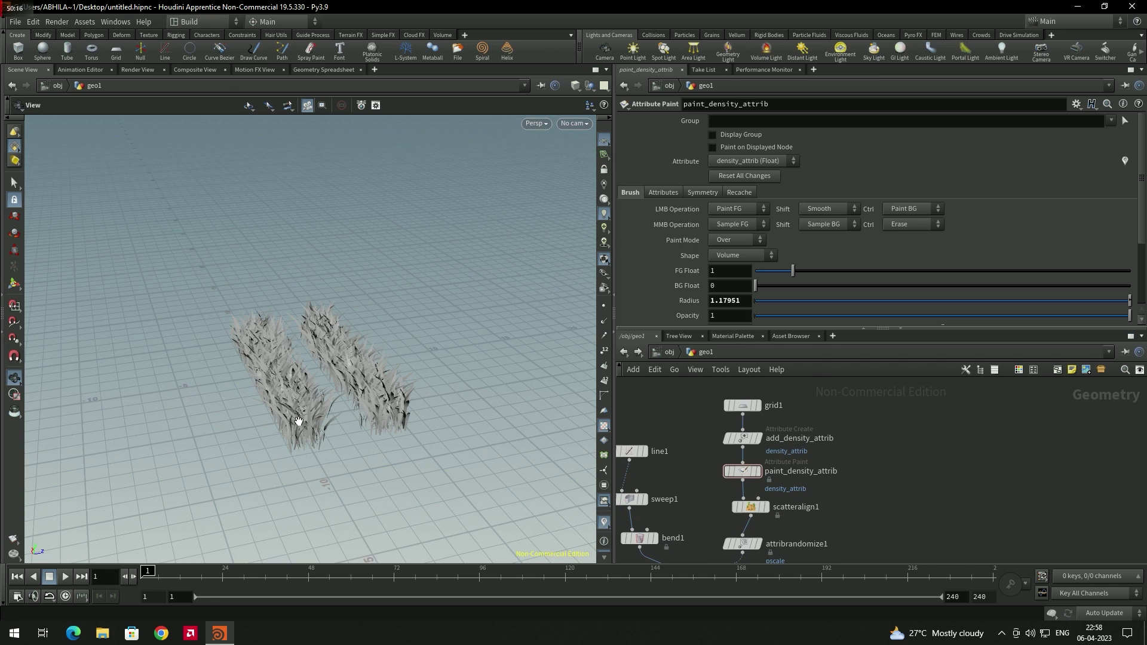
{"action": "left_click_drag", "start_coordinate": [347, 416], "coordinate": [366, 389]}
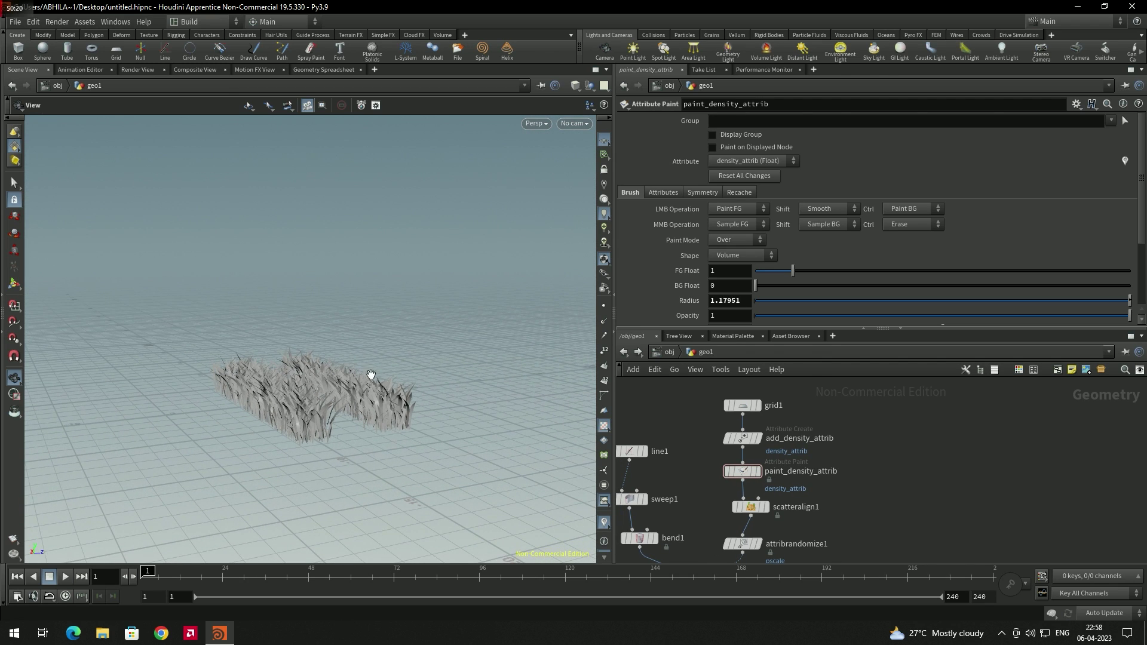
{"action": "left_click_drag", "start_coordinate": [281, 361], "coordinate": [392, 395]}
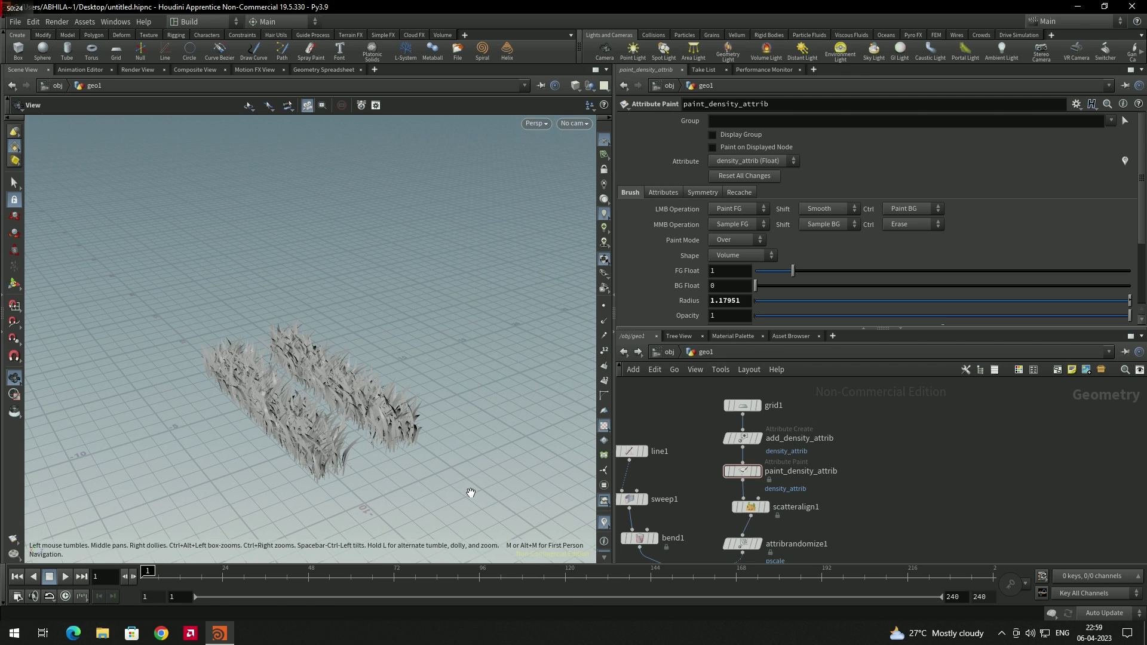
{"action": "mouse_move", "coordinate": [746, 466]}
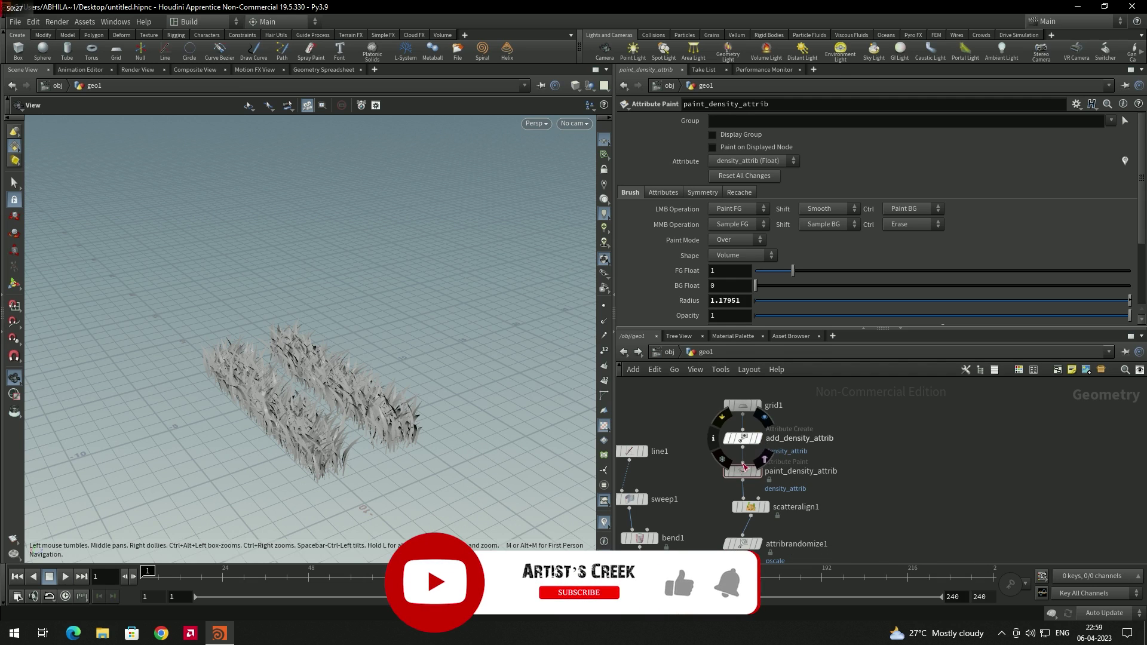
{"action": "middle_click_drag", "start_coordinate": [679, 468], "coordinate": [734, 436]}
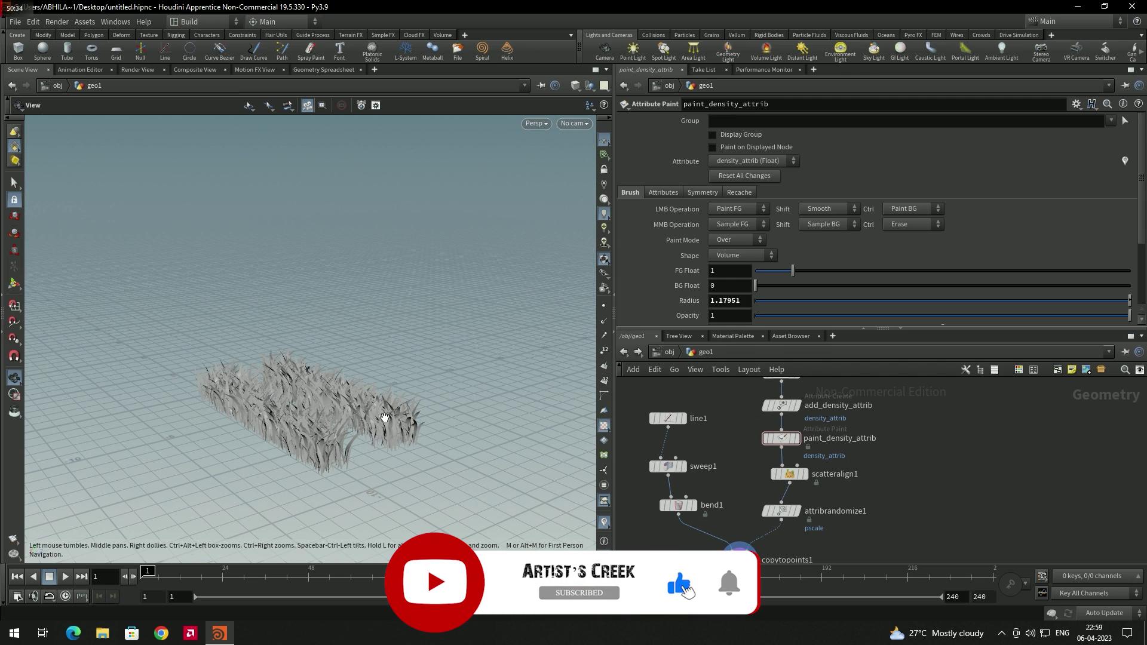